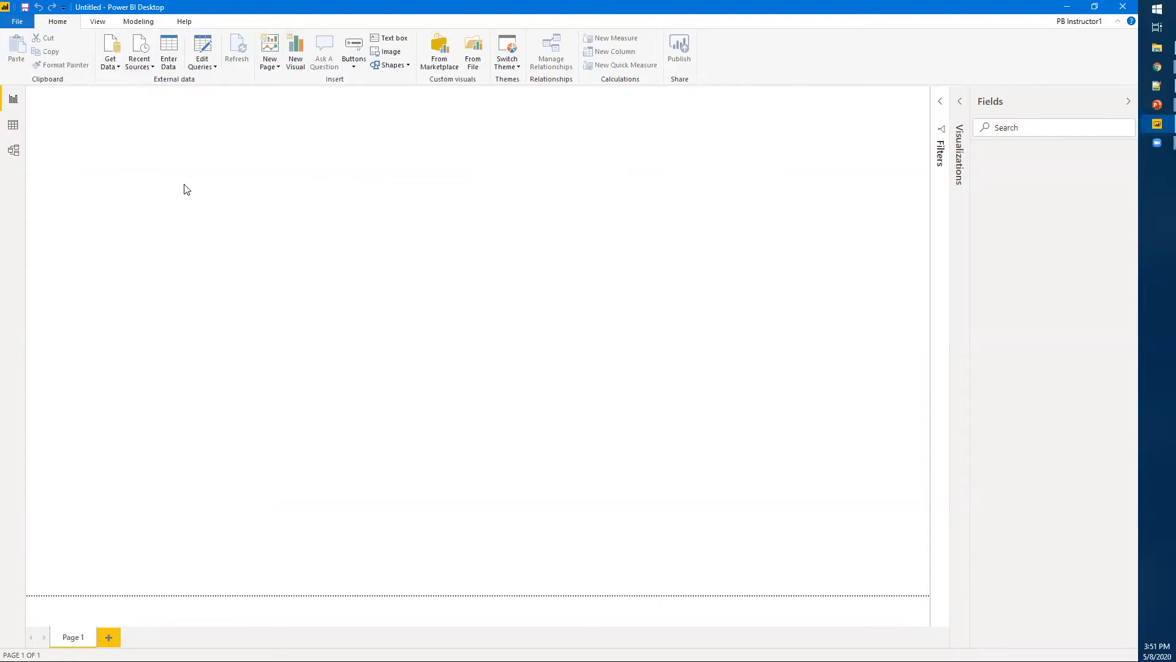
Load the Sales sheet from the DemoSales.xlsx workbook in the PowerBI downloads folder
left_click(119, 68)
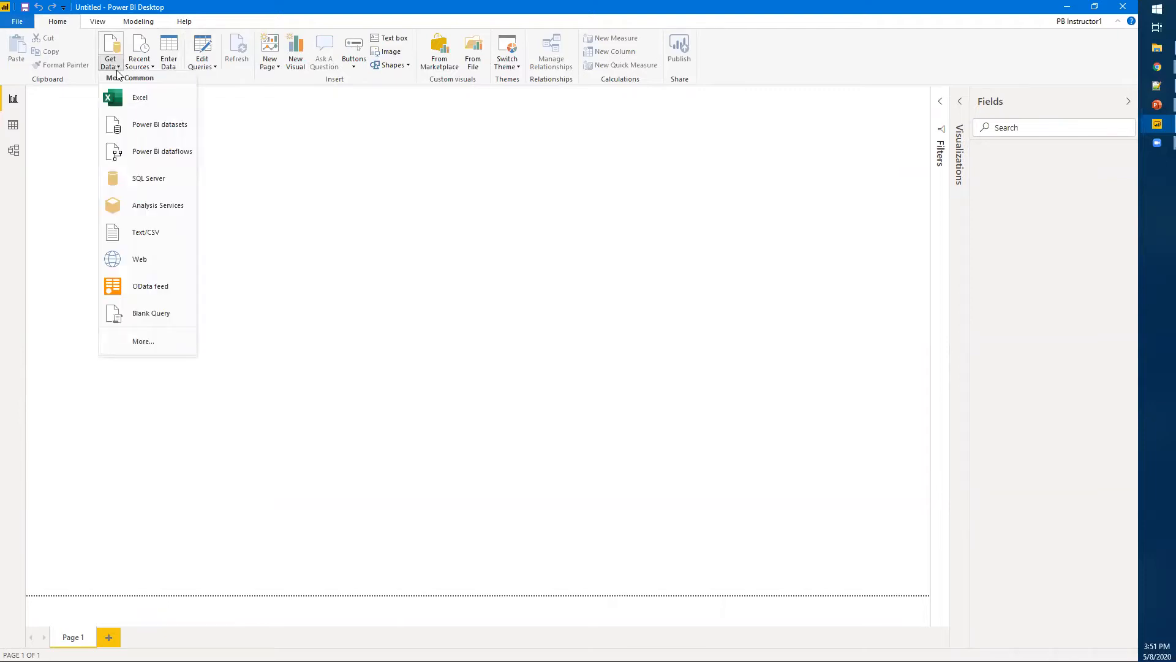
left_click(166, 103)
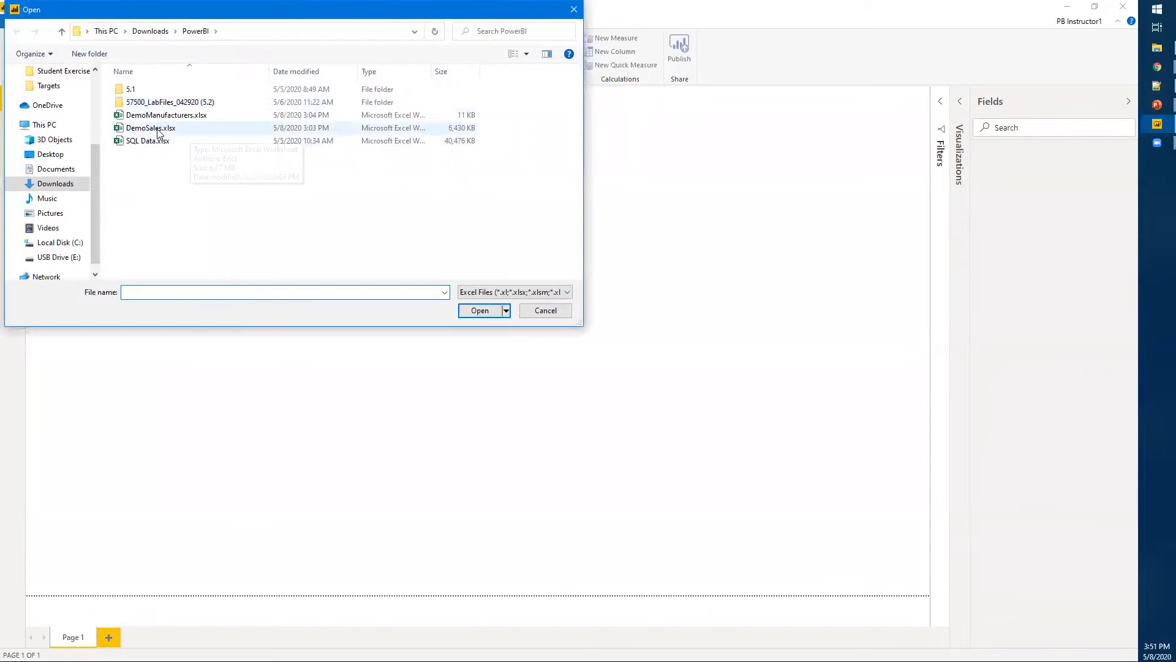
left_click(158, 129)
left_click(481, 311)
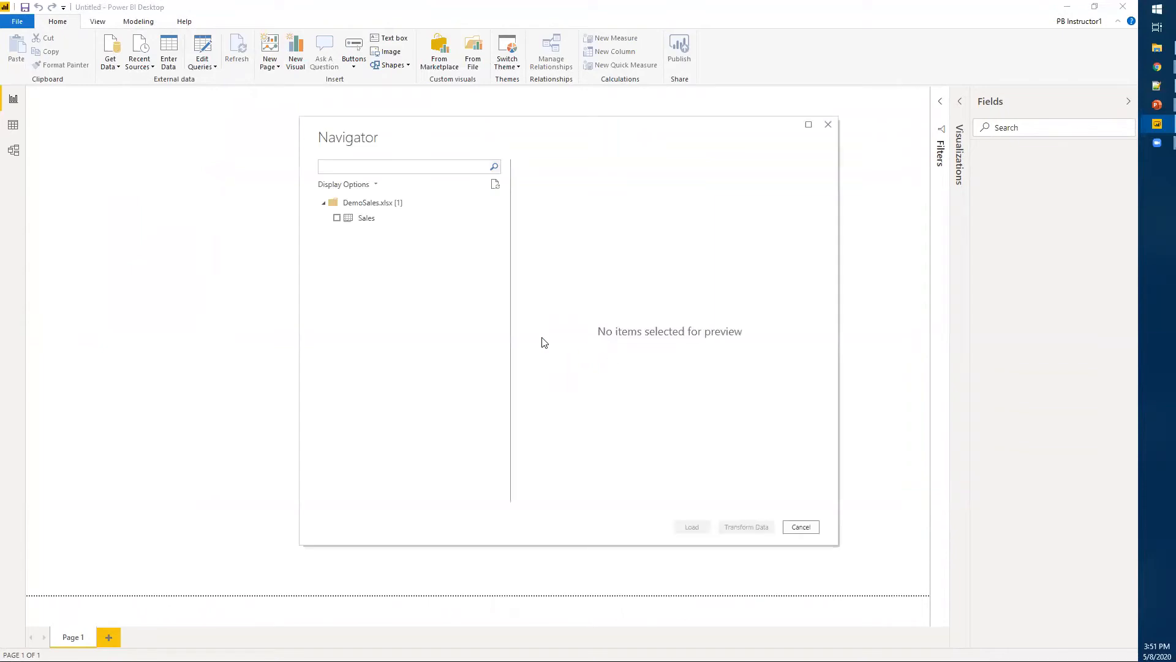
left_click(337, 218)
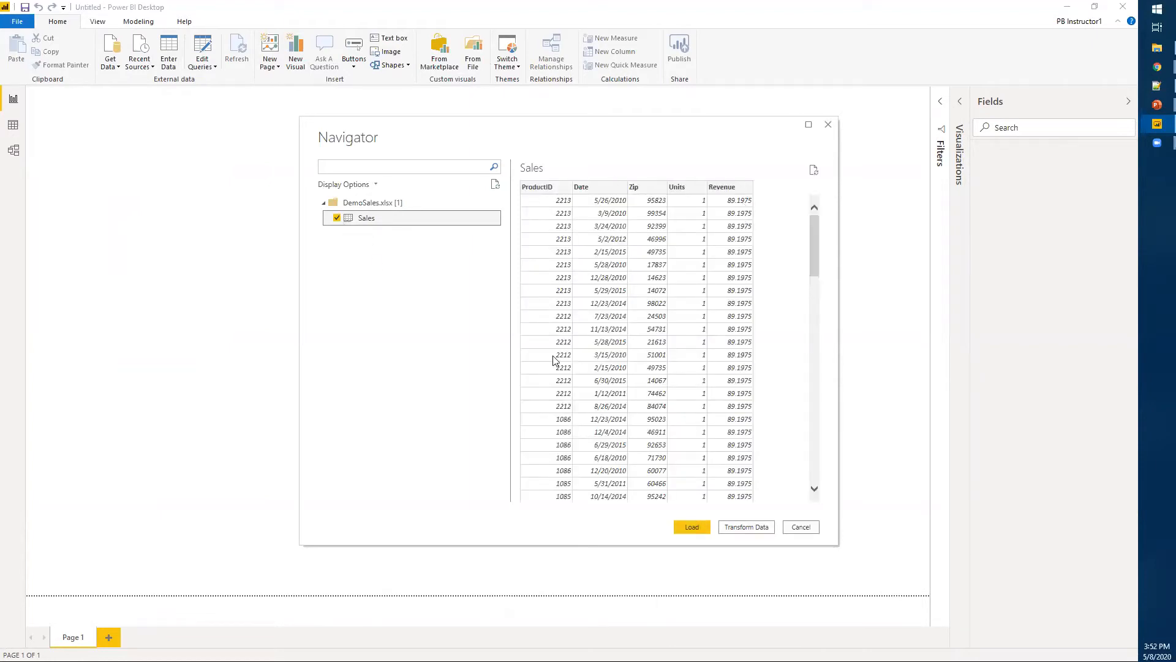
left_click(693, 526)
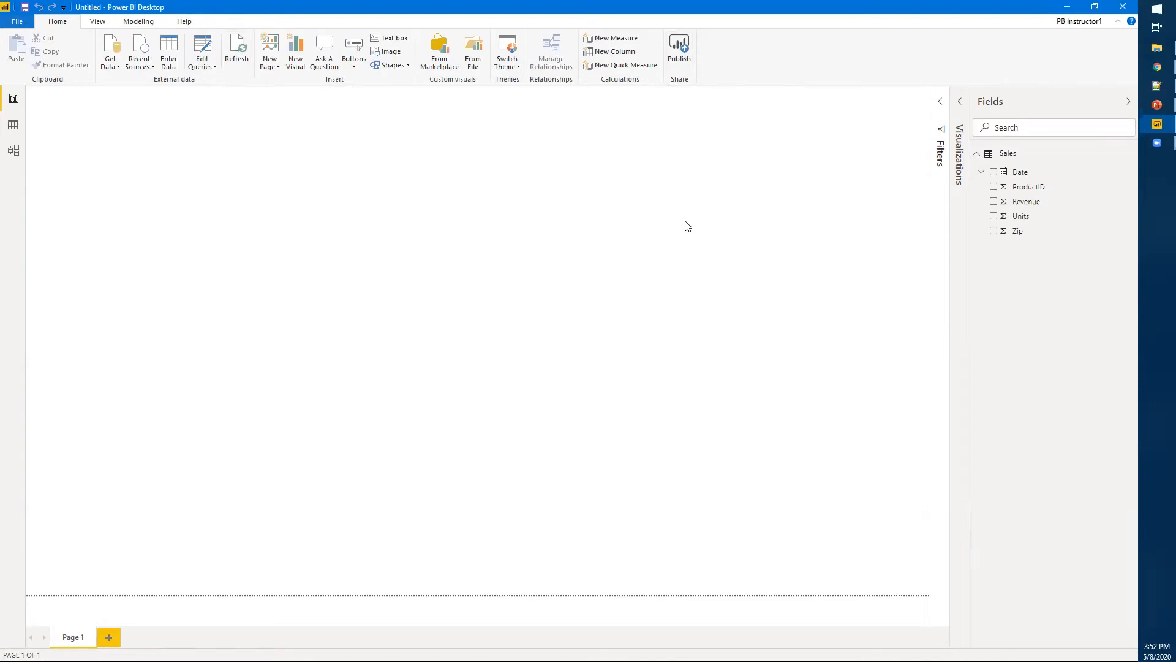
left_click(1067, 6)
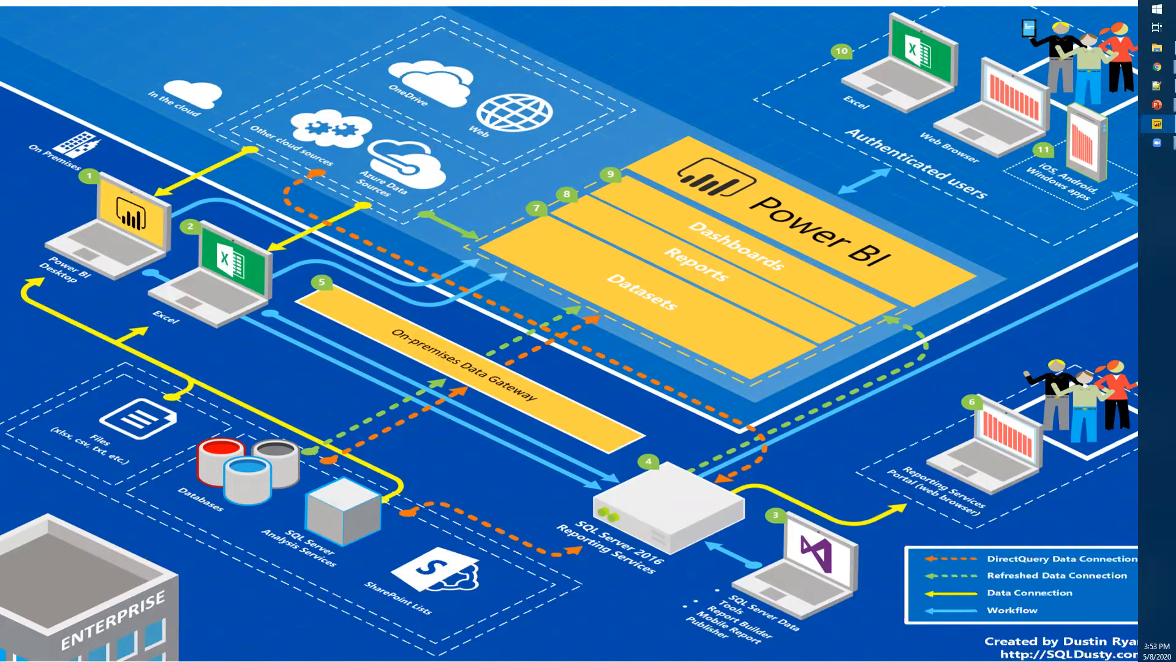
key("alt+Tab")
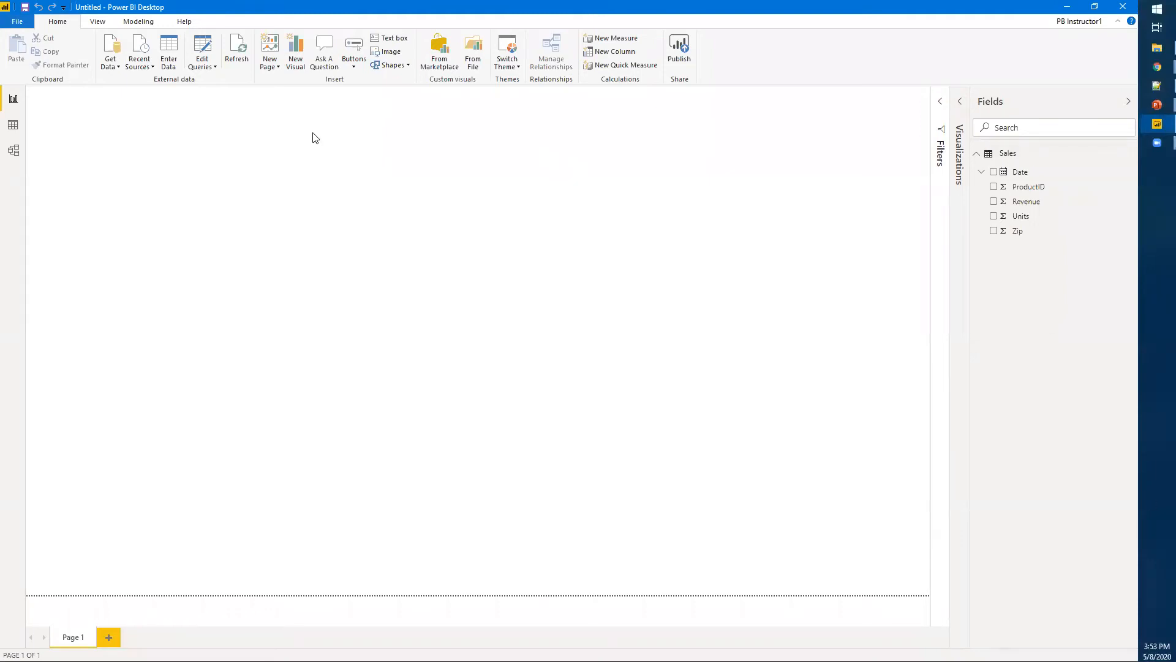
Display the rows of the loaded Sales table and open the query editor with the ProductID column selected
left_click(13, 124)
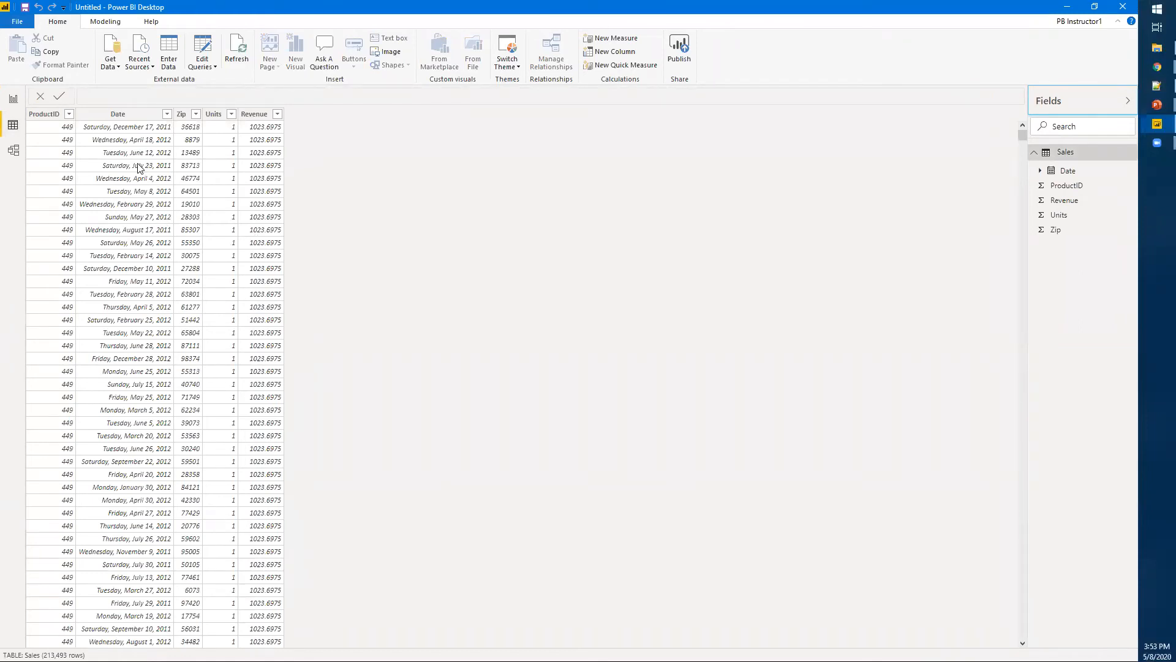
left_click(42, 116)
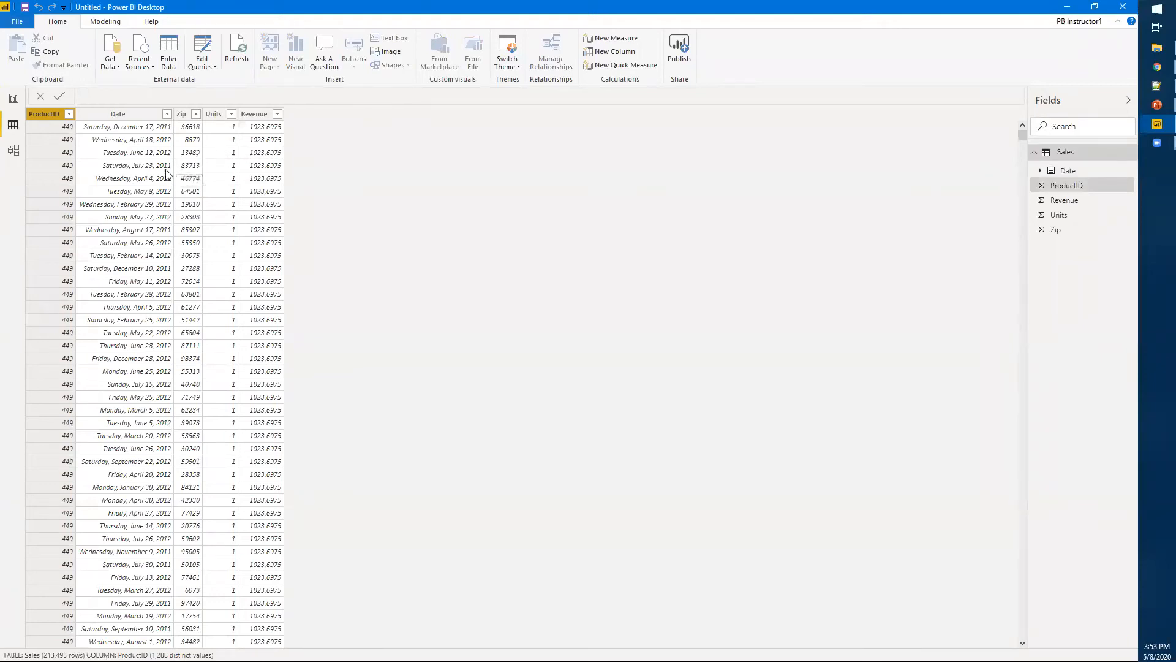
left_click(206, 49)
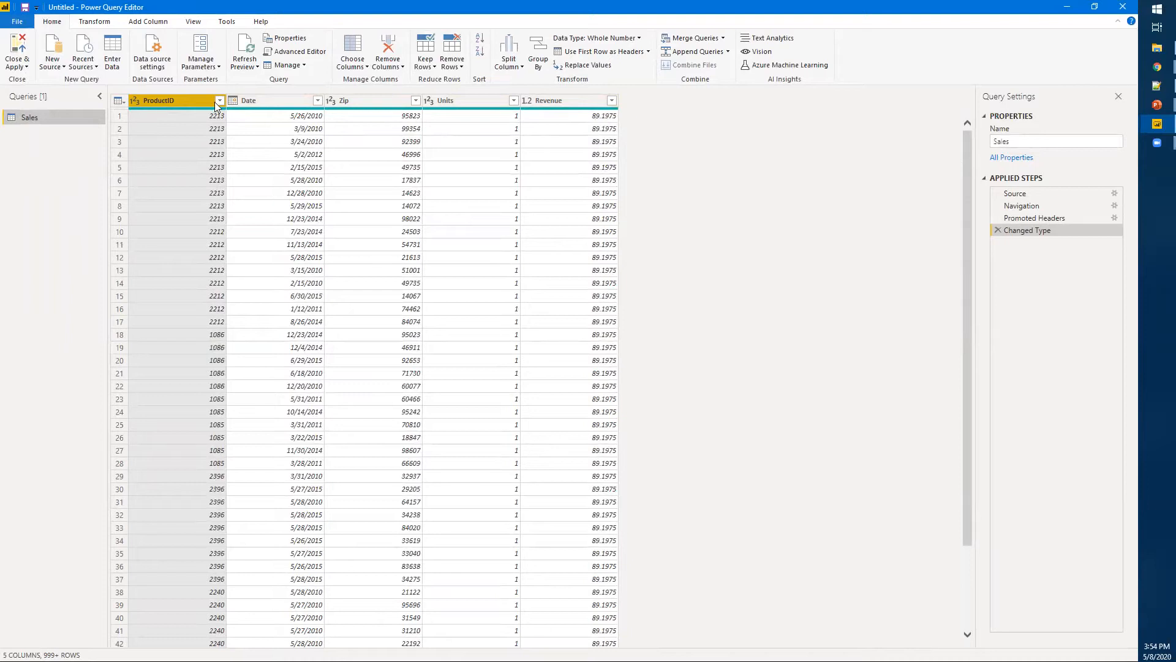
Change the ProductID column's data type to Text, replacing the current type conversion
left_click(628, 39)
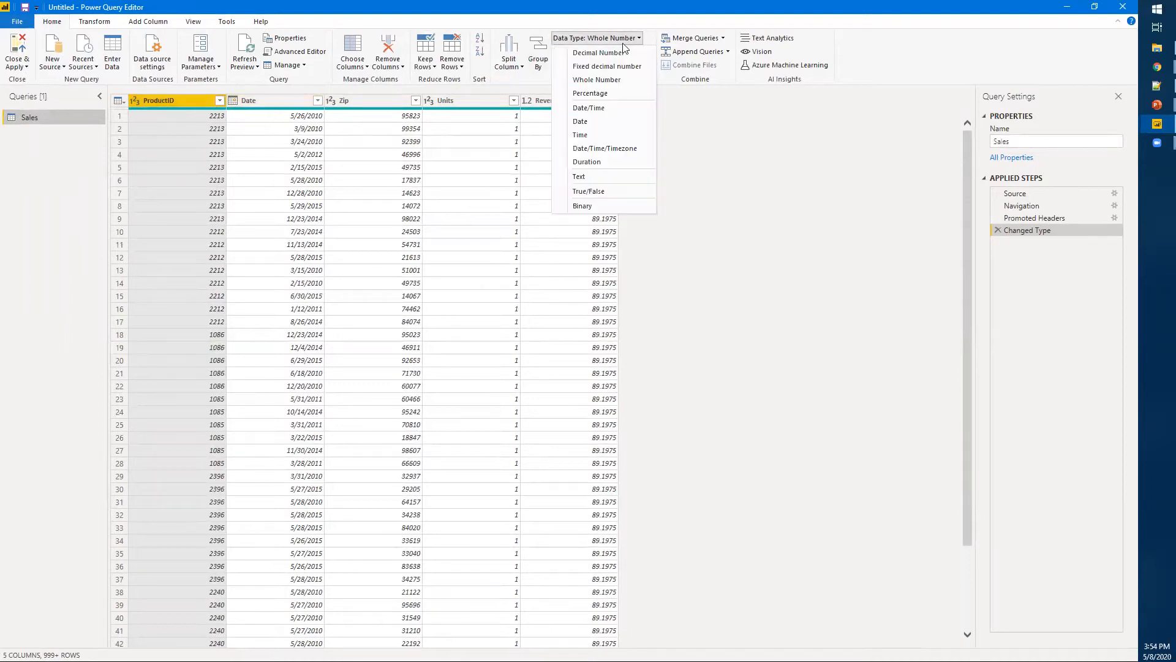
left_click(587, 177)
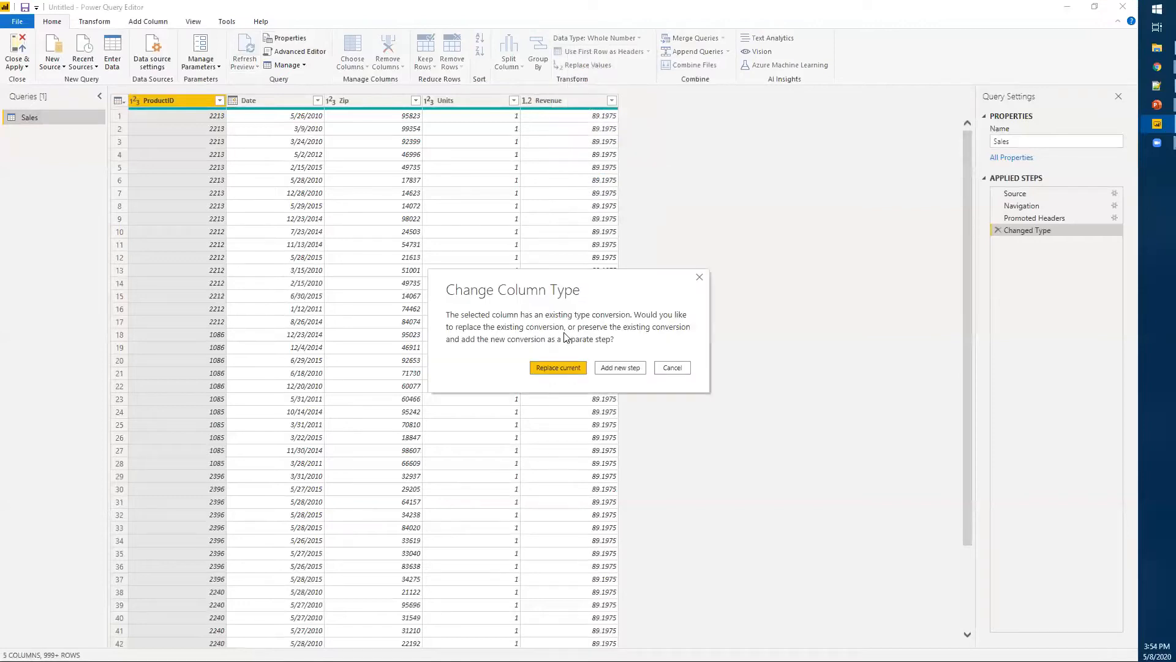
left_click(565, 366)
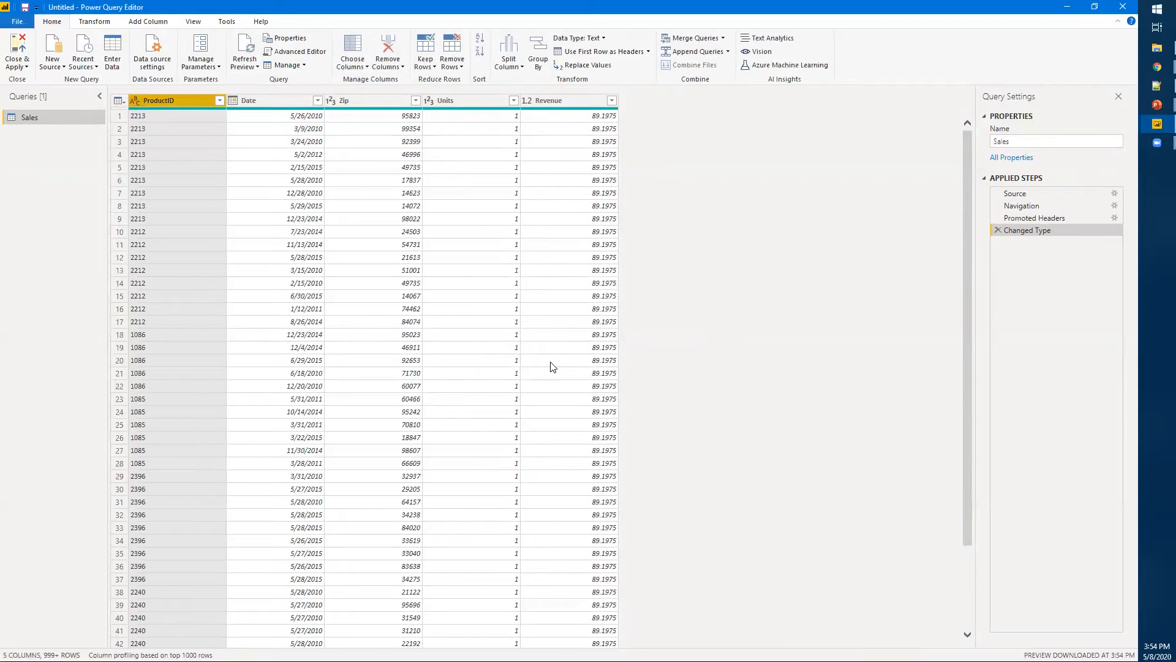
Change the Zip column's data type to Text, replacing the current type conversion
left_click(370, 100)
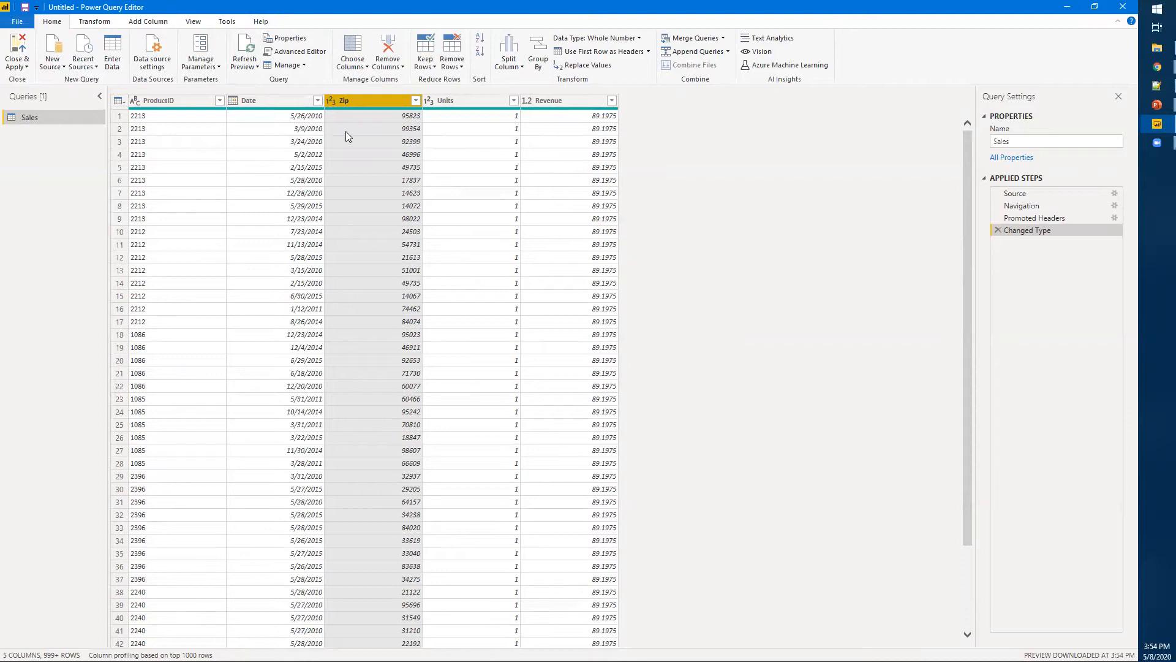
left_click(615, 39)
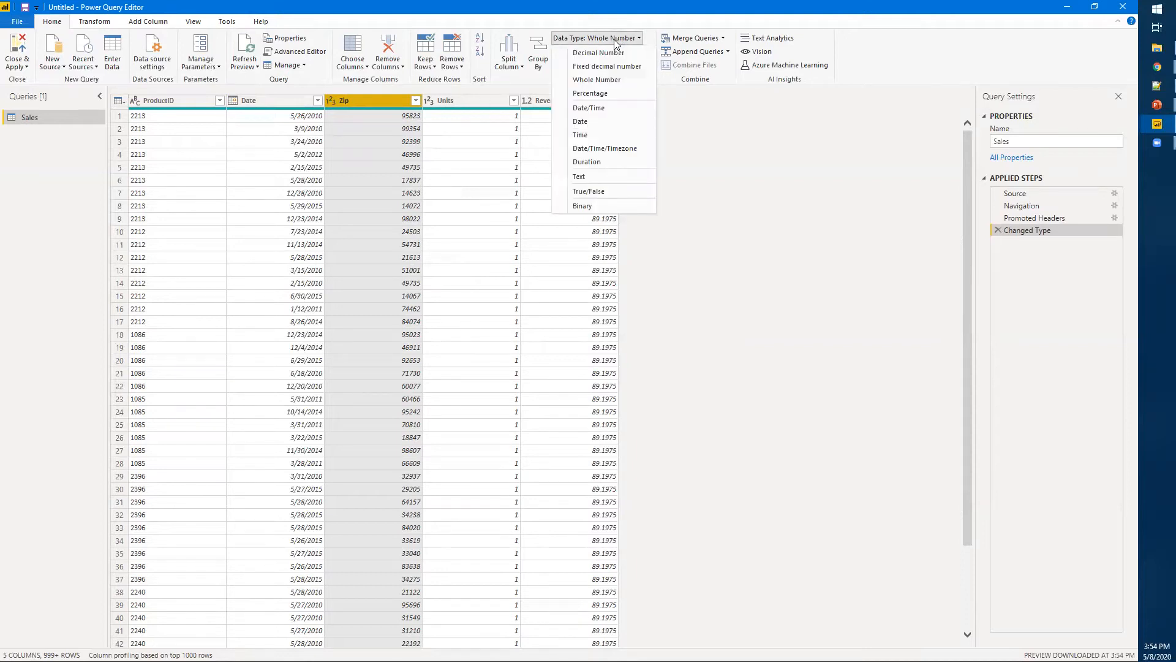
left_click(583, 179)
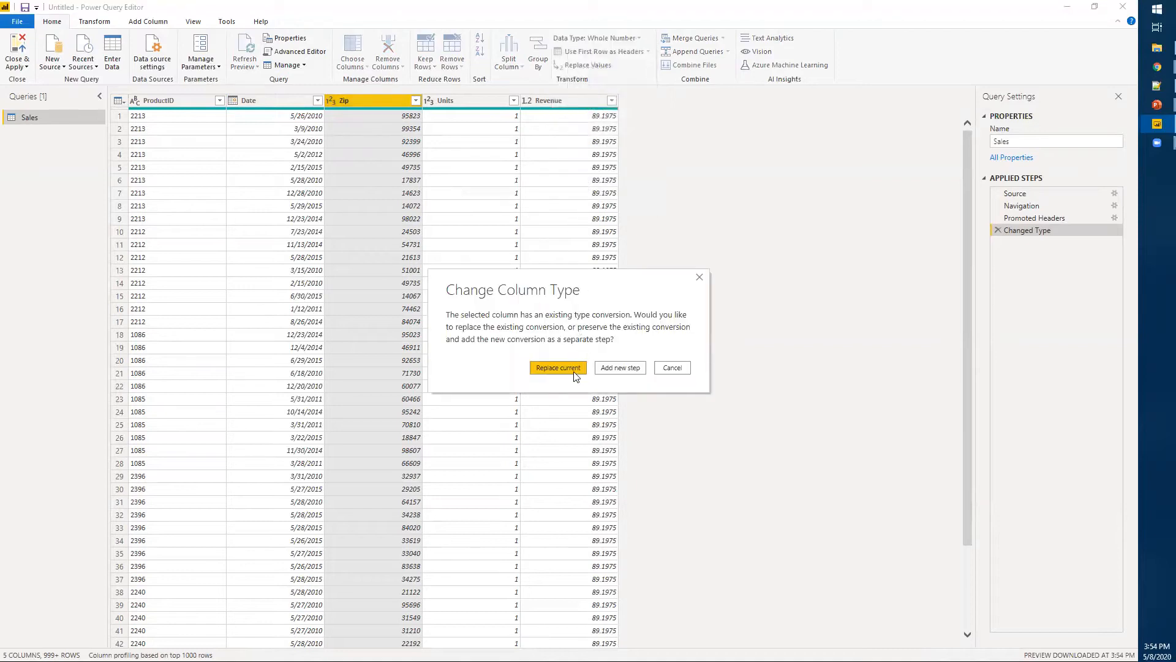
left_click(567, 367)
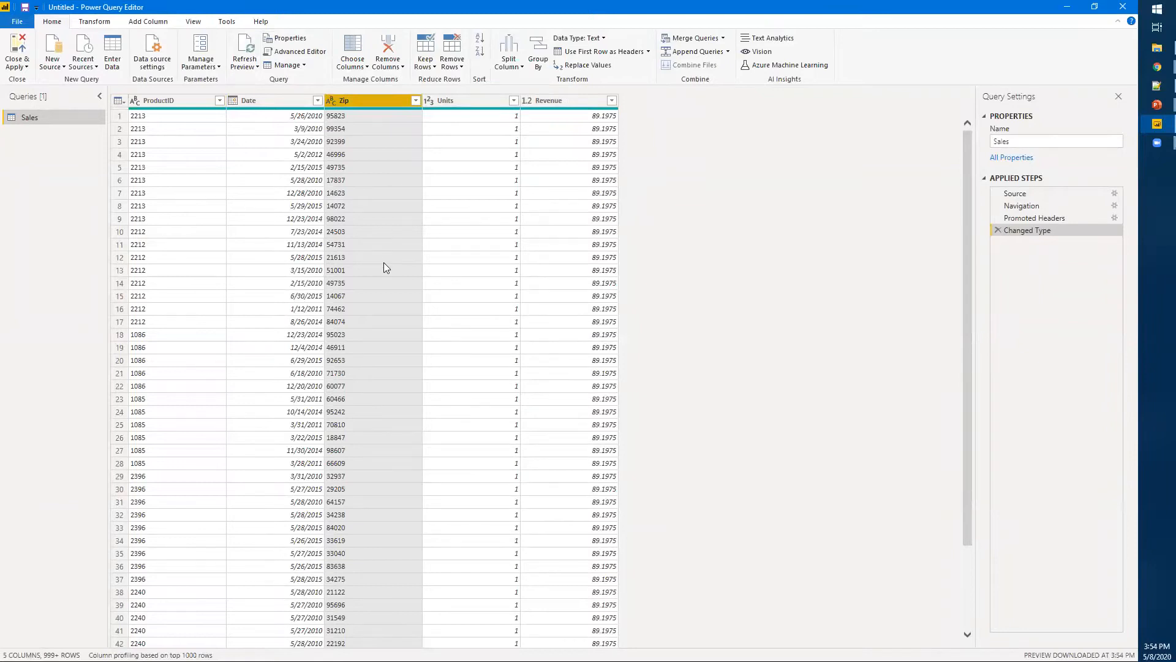
Examine the Zip value in row 78 and review the Navigation, Promoted Headers and Changed Type steps of the Sales query
scroll(383, 264, "down", 3)
scroll(385, 269, "down", 15)
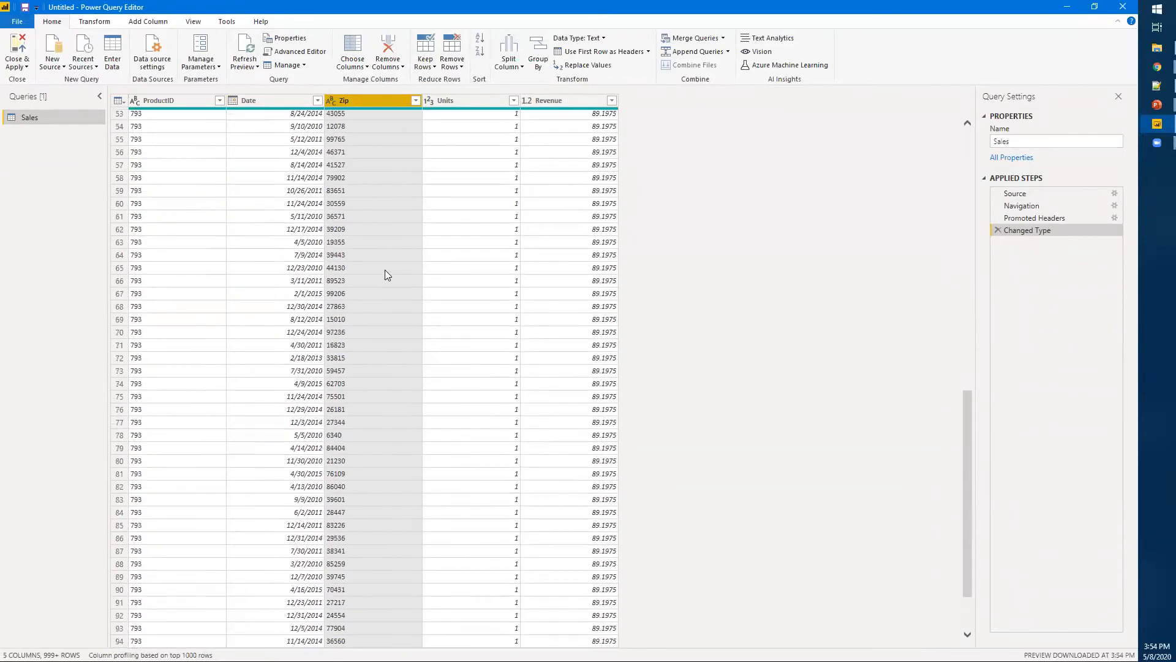
left_click(371, 435)
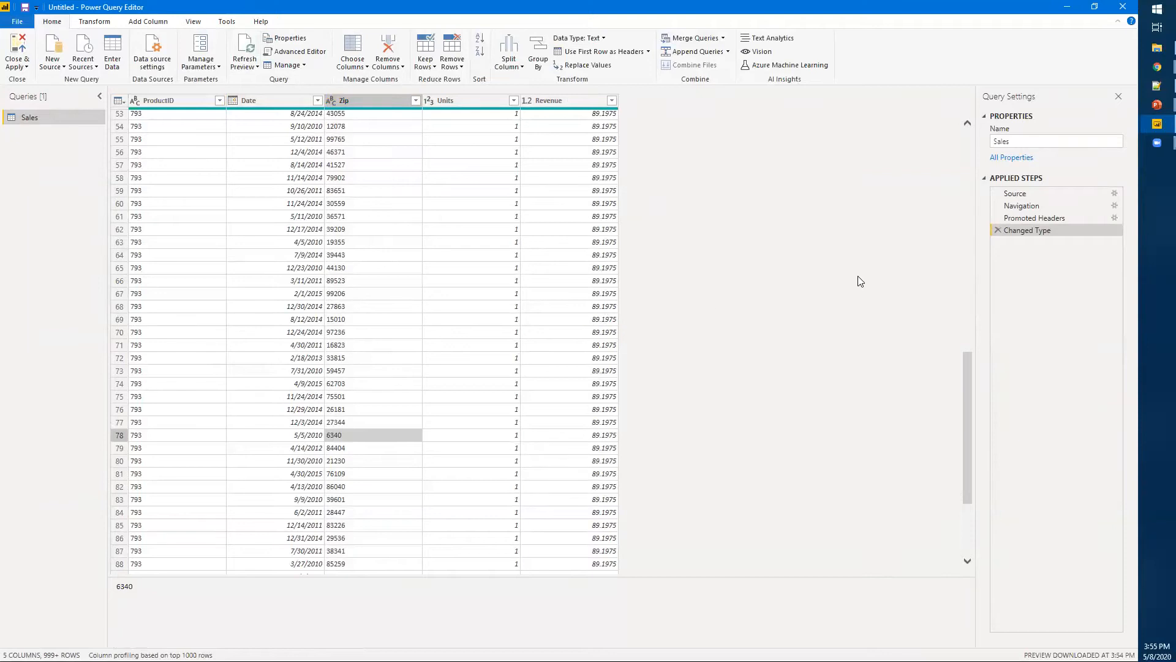
left_click(1022, 206)
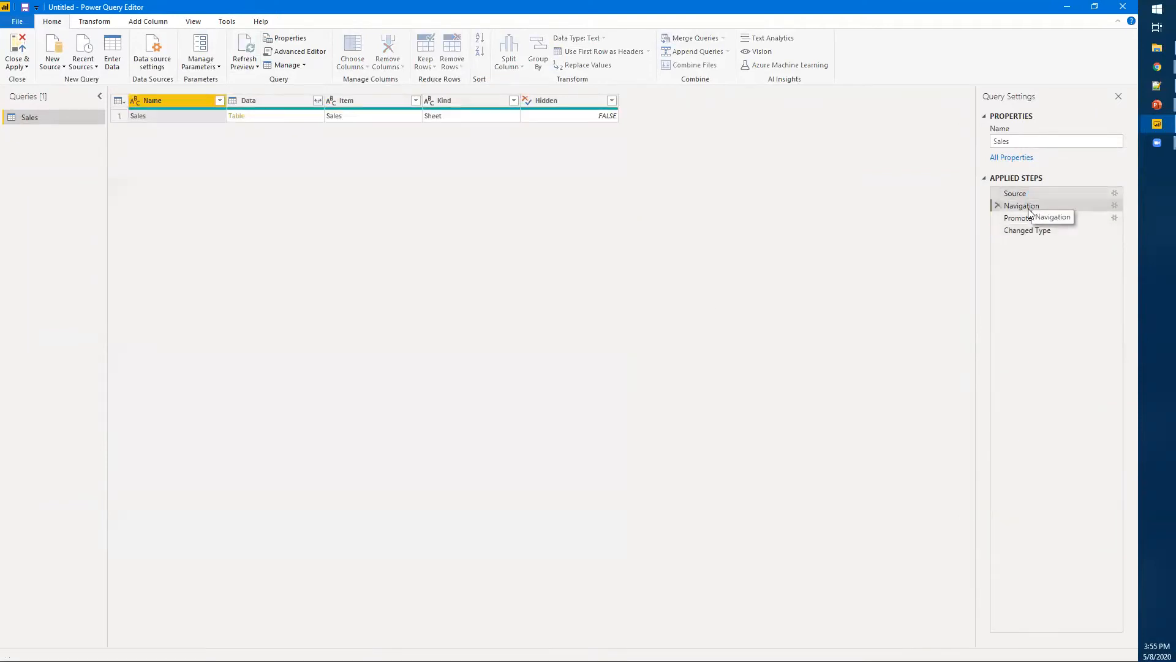
left_click(1026, 218)
left_click(1024, 231)
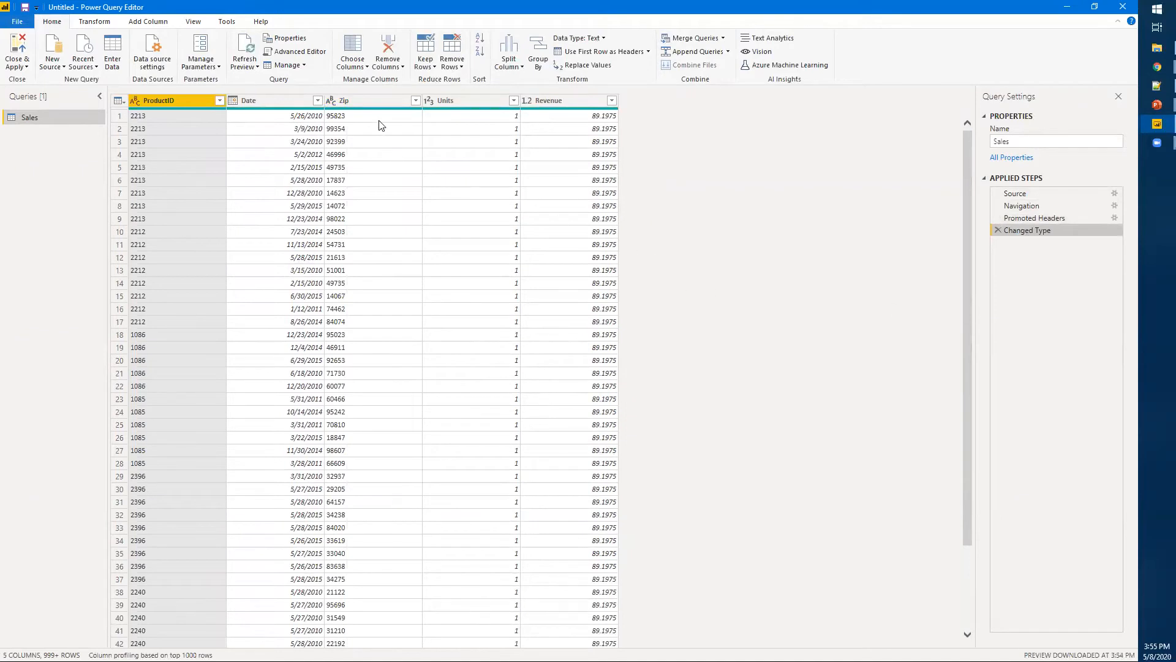
Rename the Zip column to Postal
double_click(366, 101)
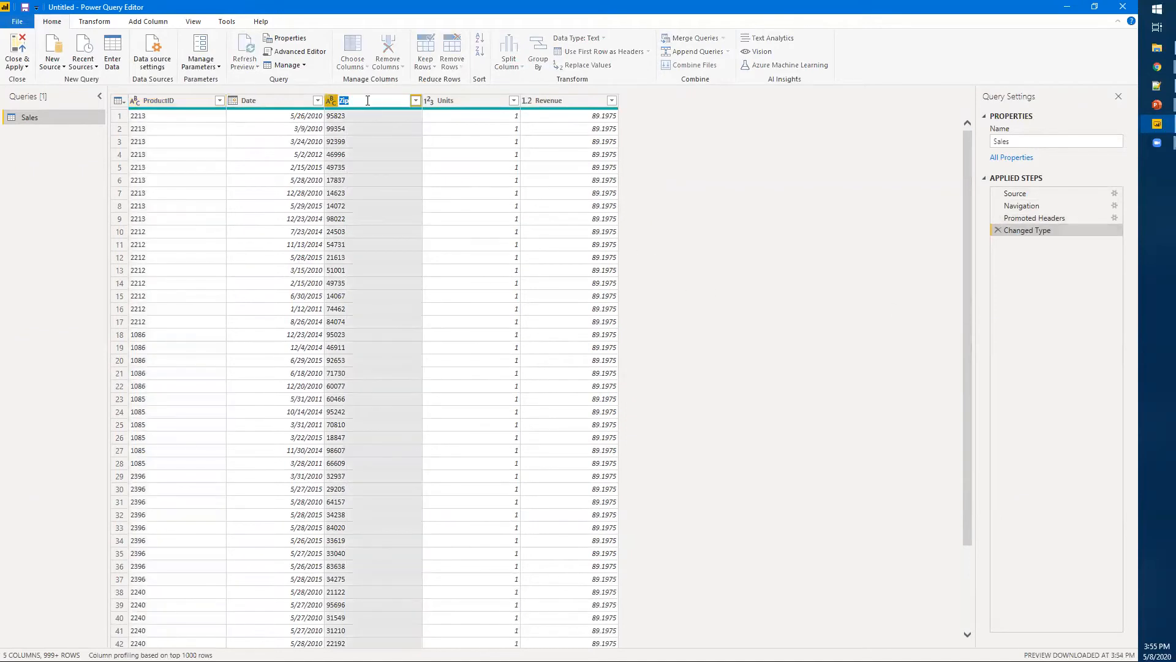
type("Postal")
key("Return")
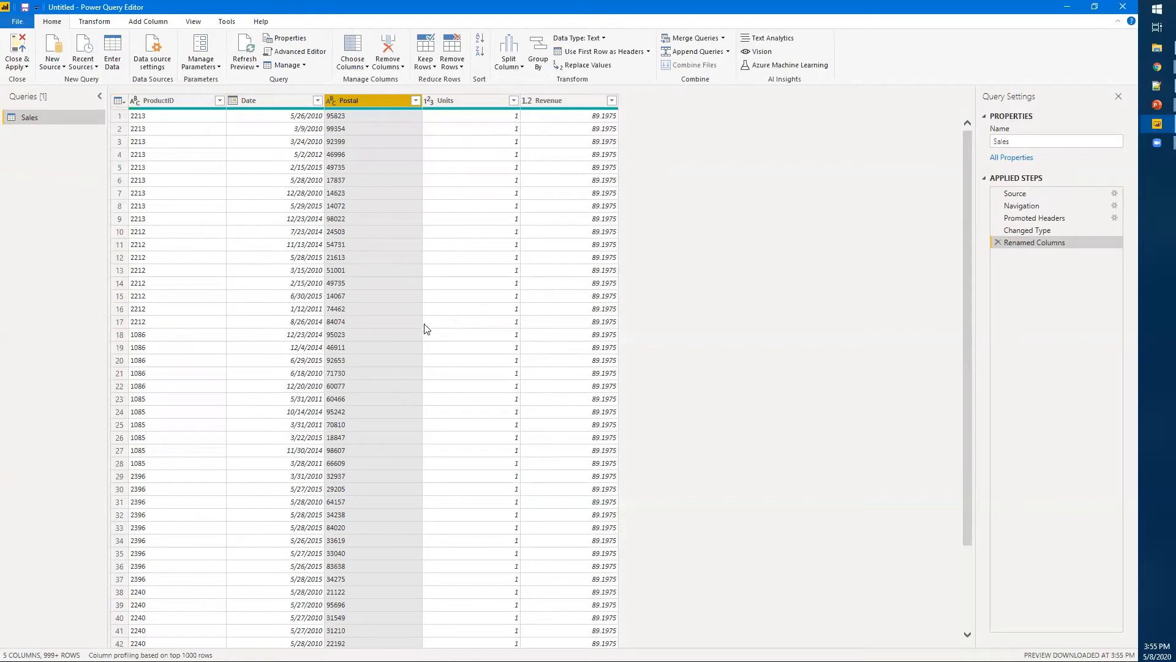
Start a new column from examples on the Sales query and enter 06340 as the sample value for row 78
scroll(423, 330, "down", 17)
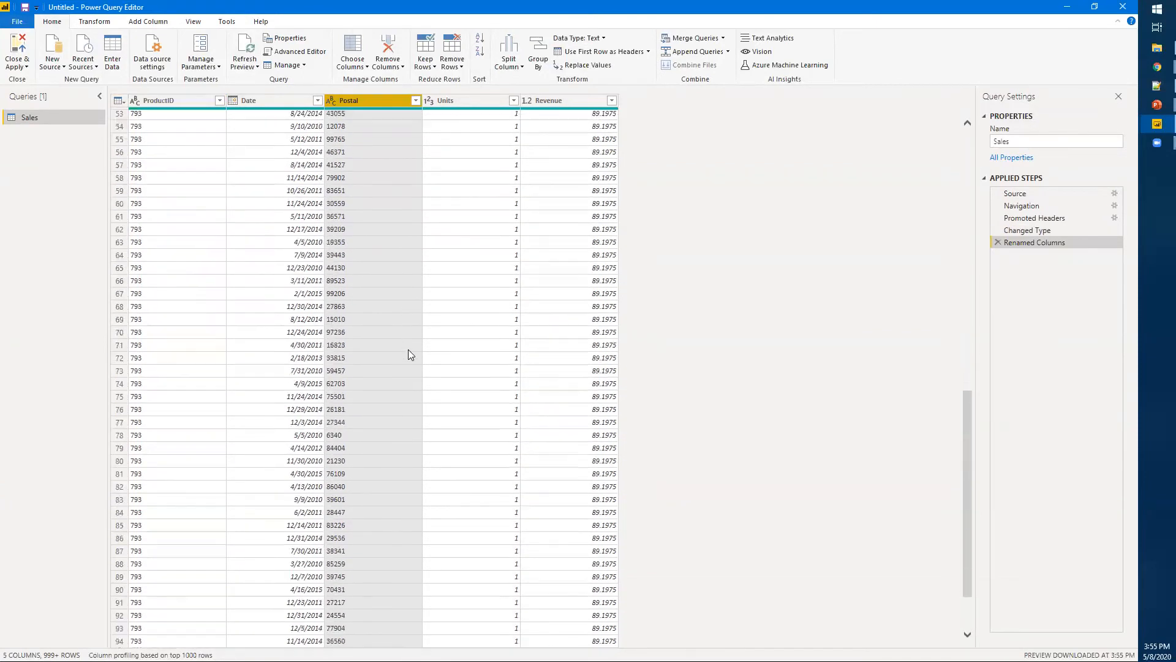
left_click(366, 436)
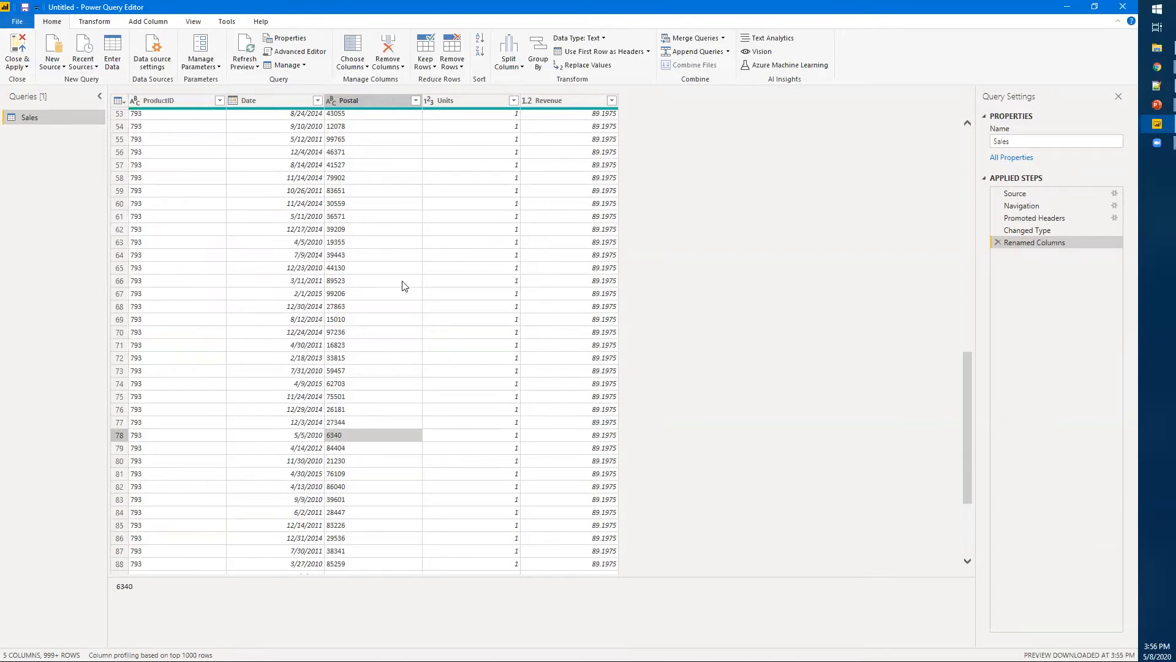
left_click(151, 24)
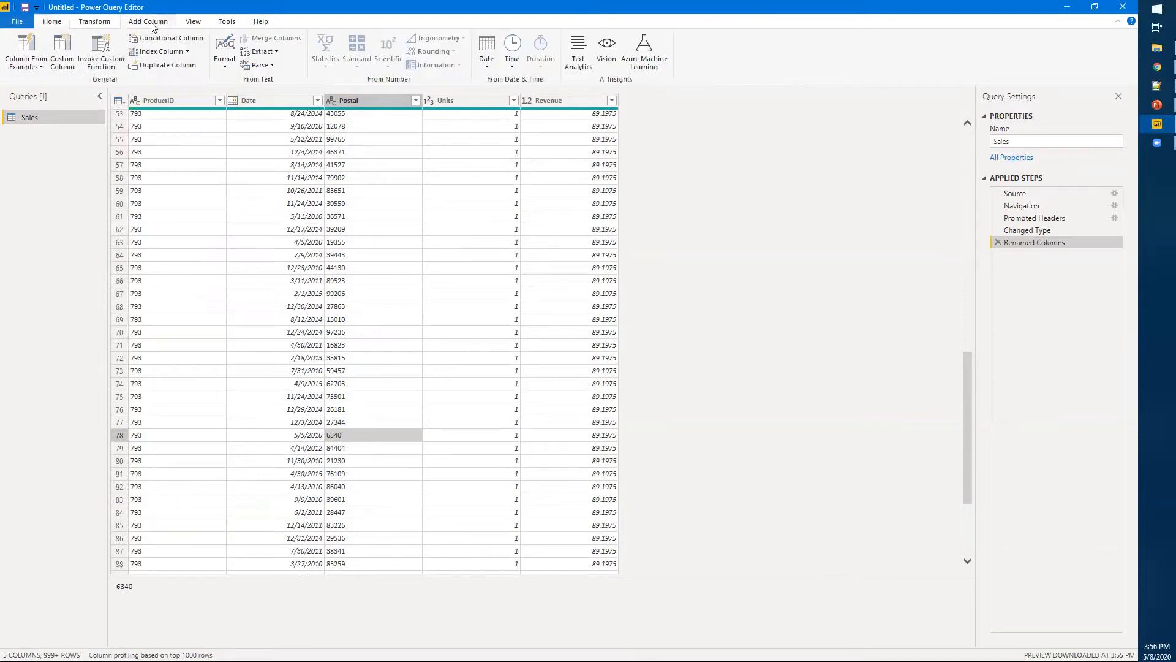
left_click(29, 49)
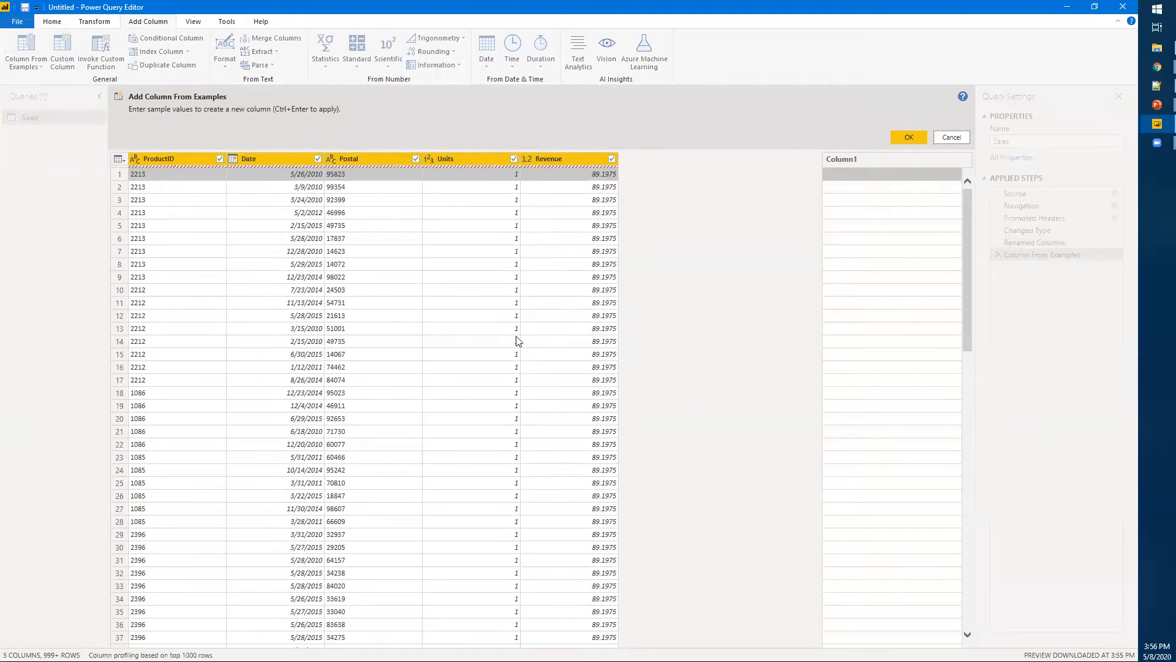
scroll(484, 316, "down", 10)
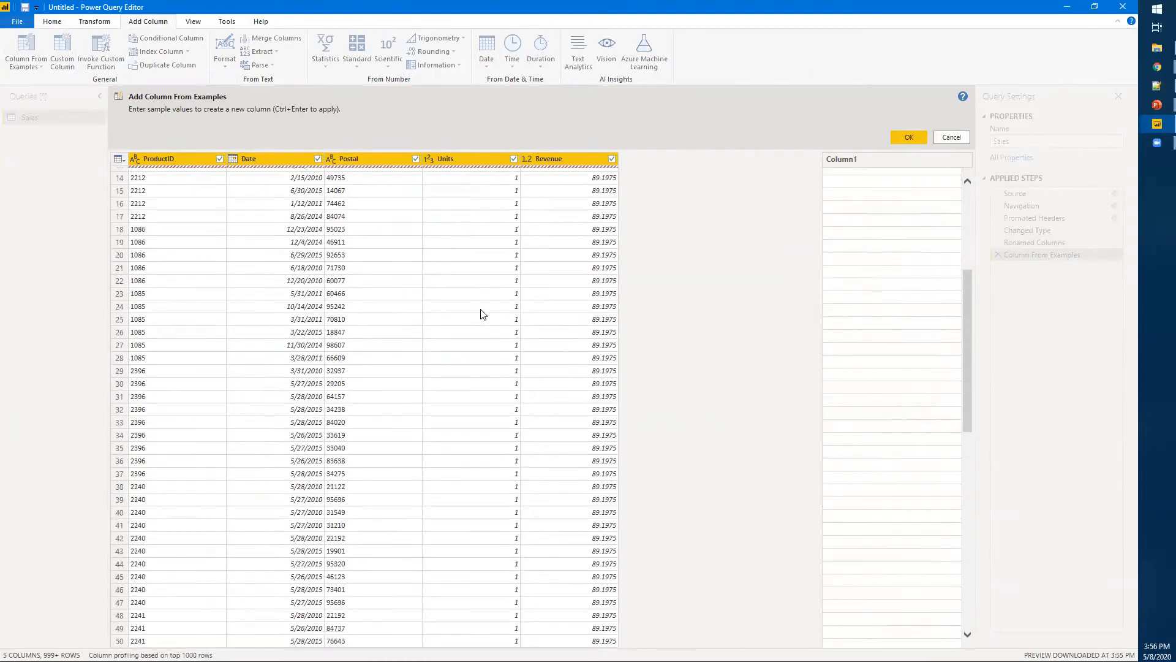
scroll(479, 311, "down", 11)
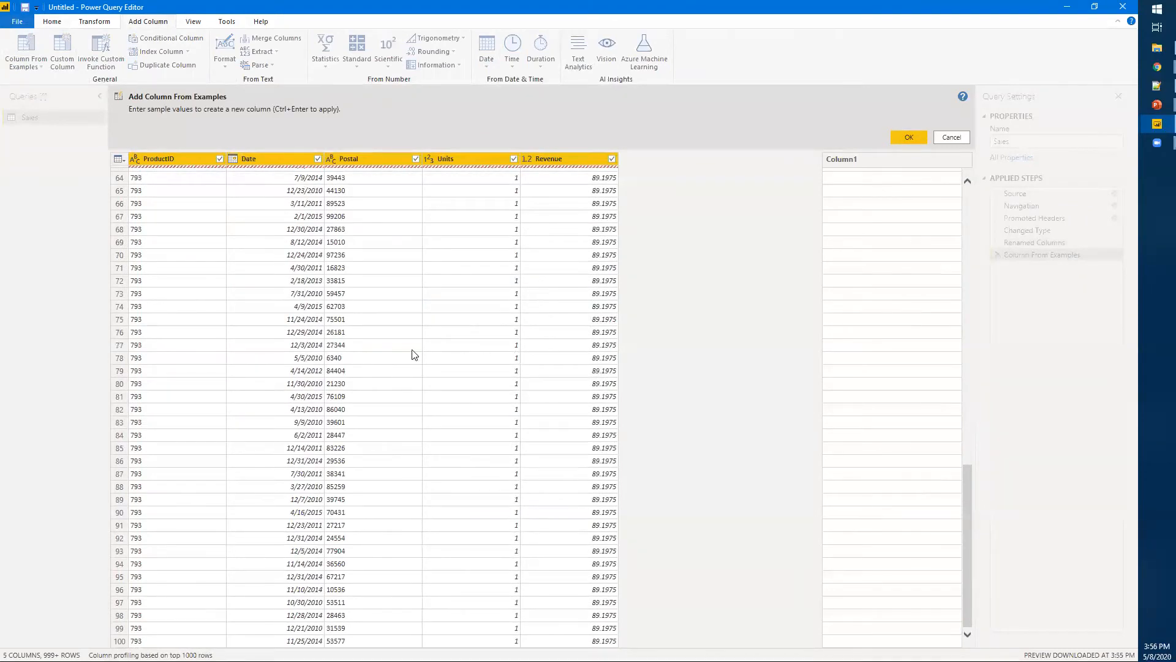
left_click(387, 356)
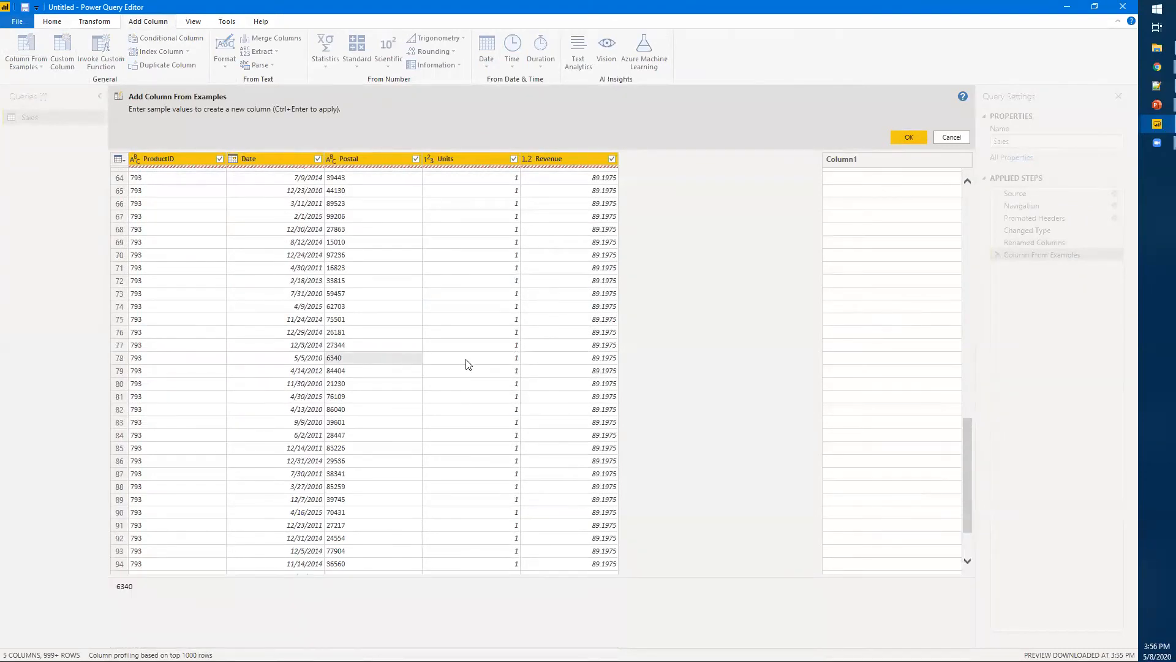
left_click(834, 358)
type("06")
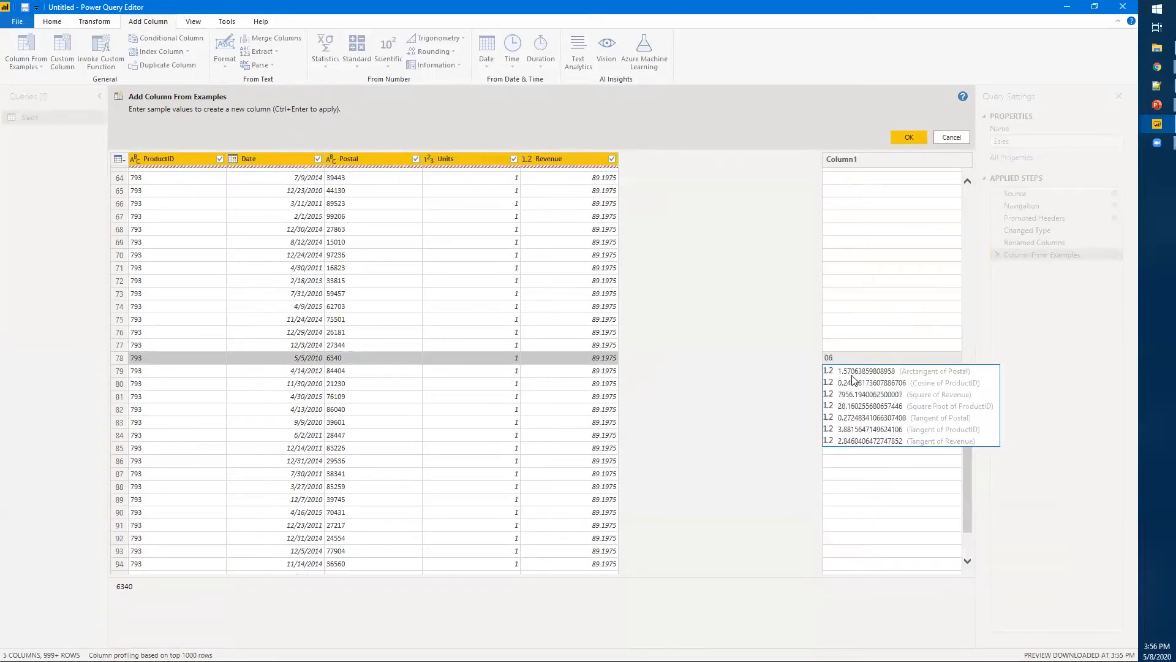
type("340")
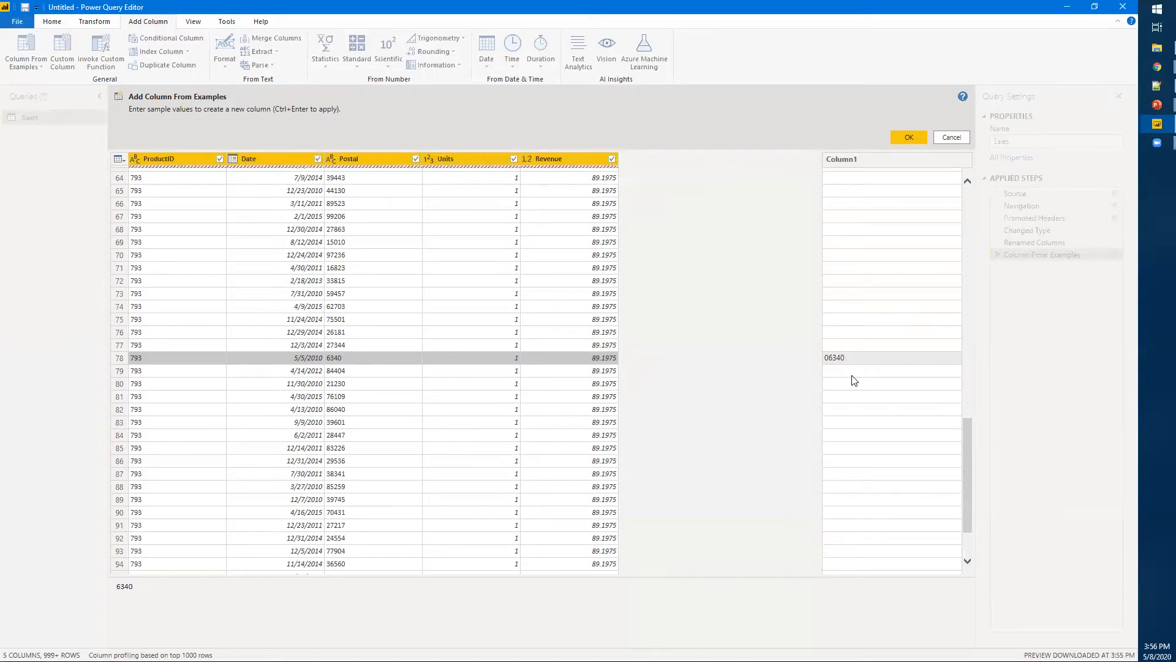
key("Return")
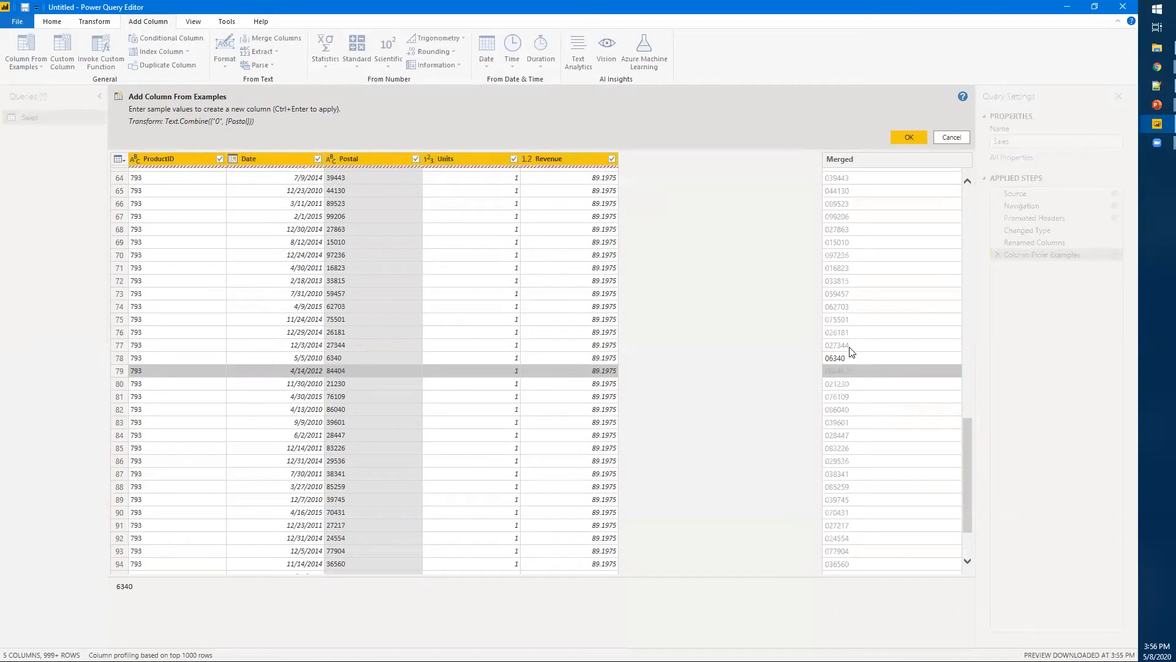
Correct the sample value for row 77 of the new column to 27344
left_click(860, 347)
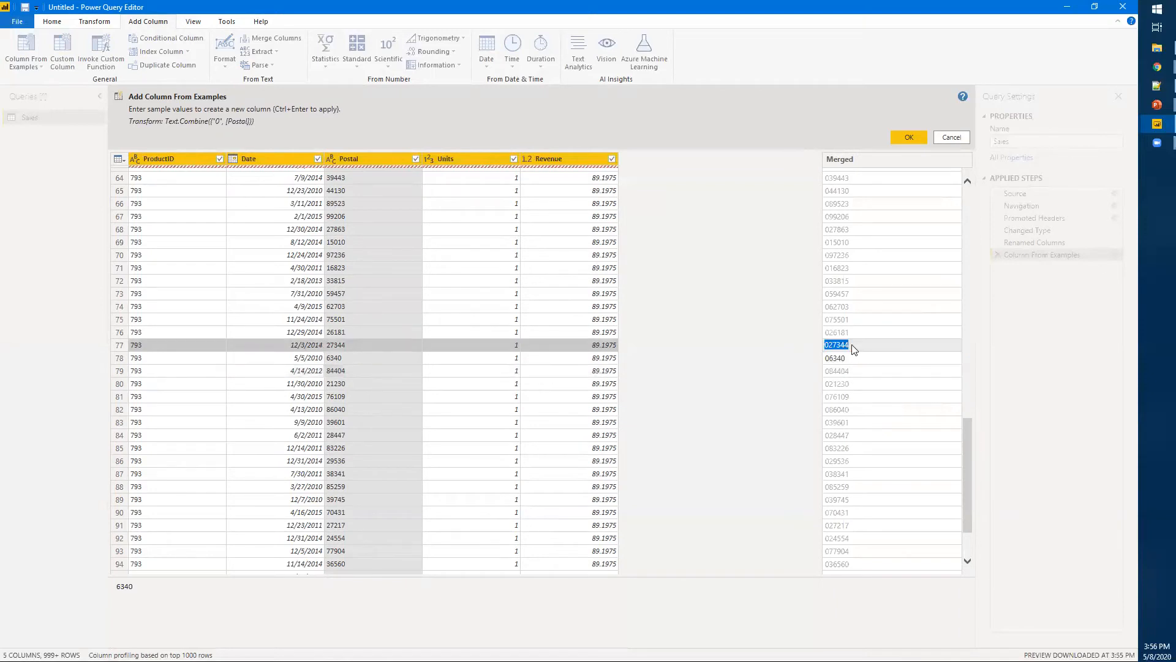
key("BackSpace")
key("Return")
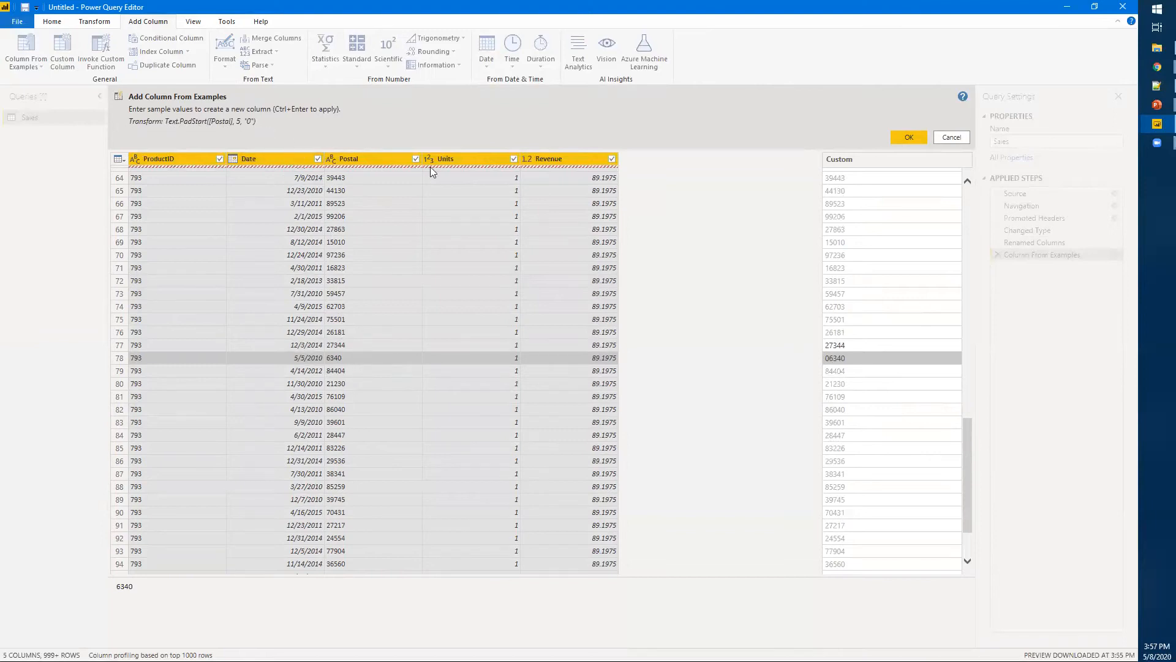
Name the new example-based column FixedZip and add it to the Sales query
double_click(855, 158)
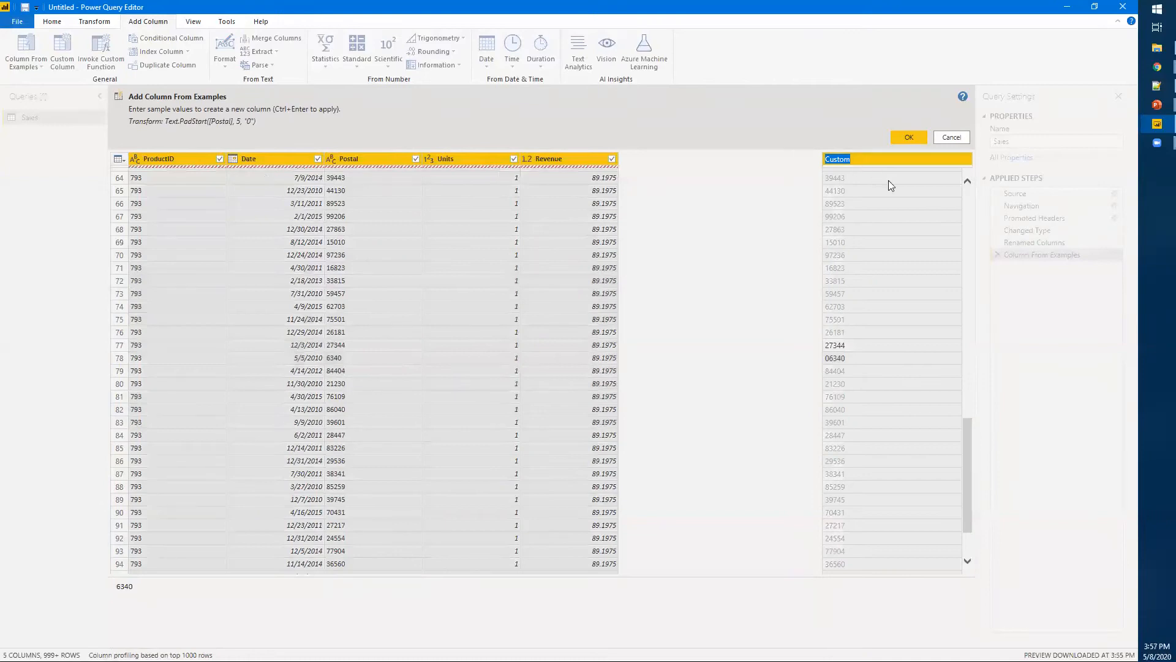
type("ixed")
type("Zip")
type("F")
key("Return")
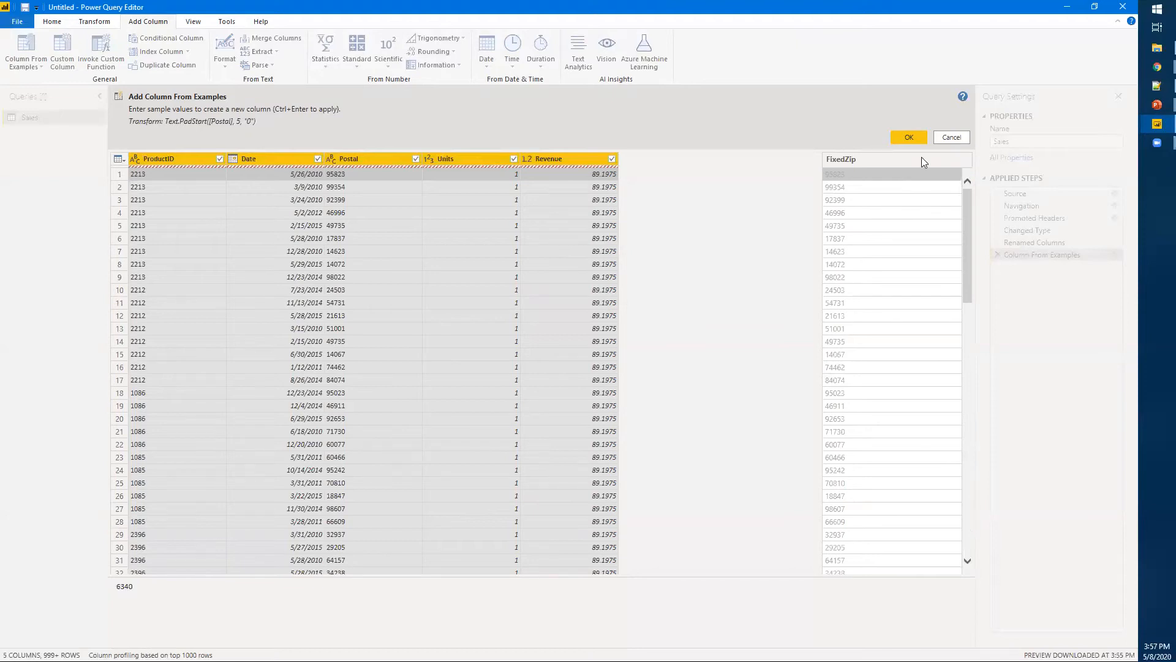
left_click(909, 136)
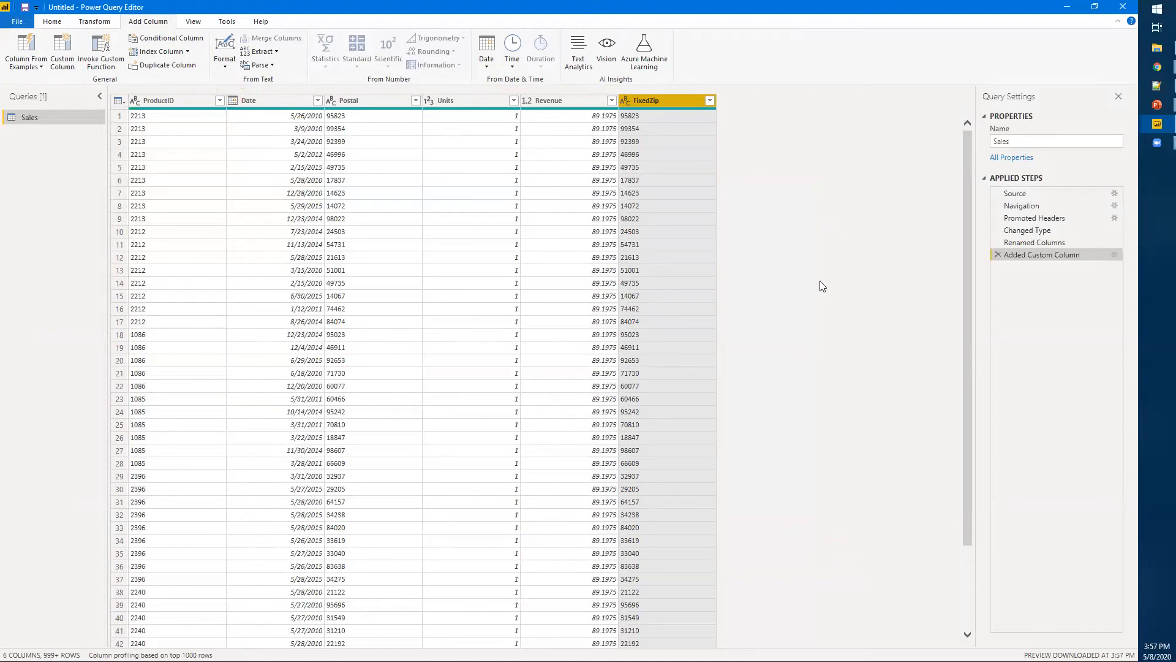
Compare the FixedZip values with the Postal values down the rows of the Sales query
scroll(653, 262, "down", 20)
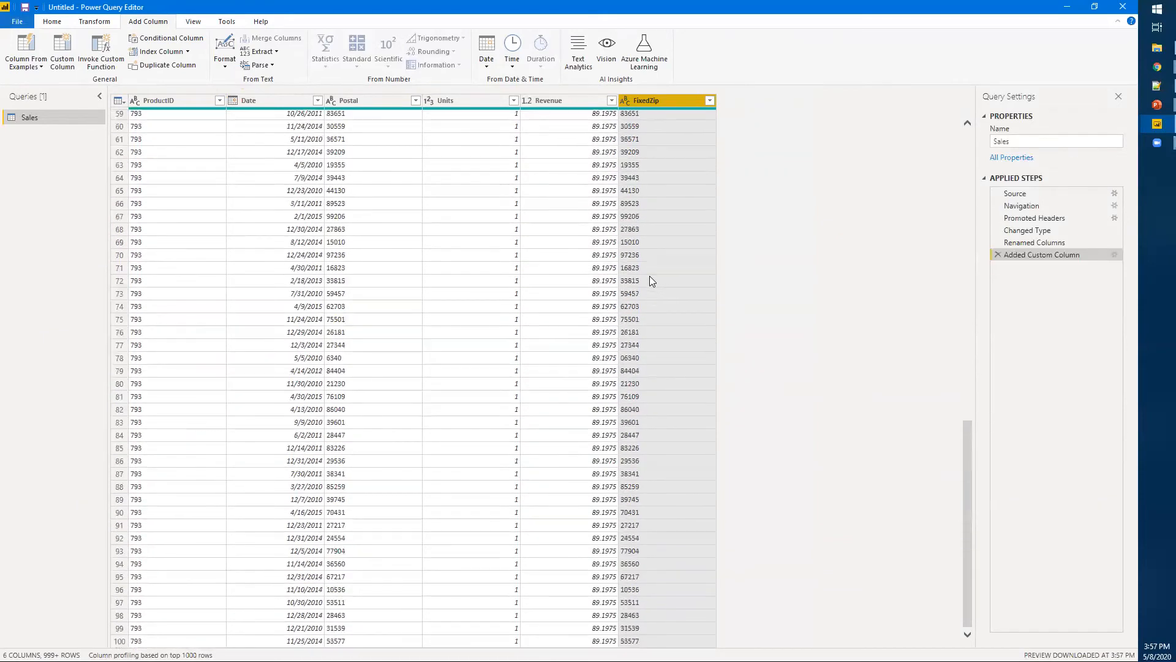
scroll(647, 283, "down", 20)
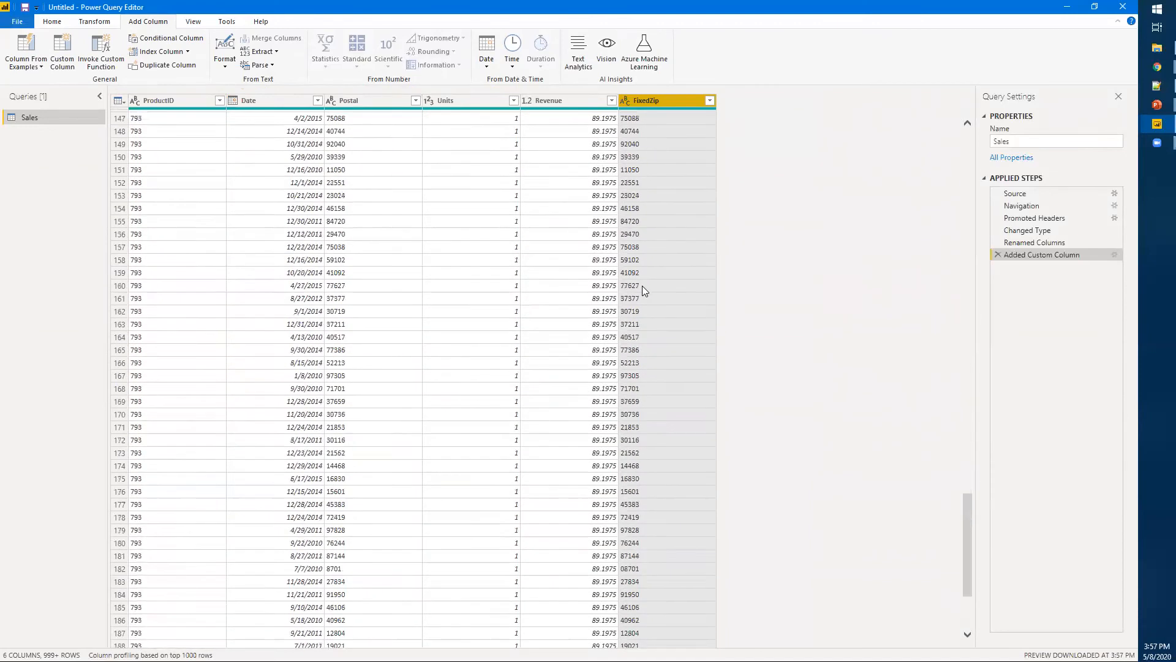
scroll(642, 290, "down", 20)
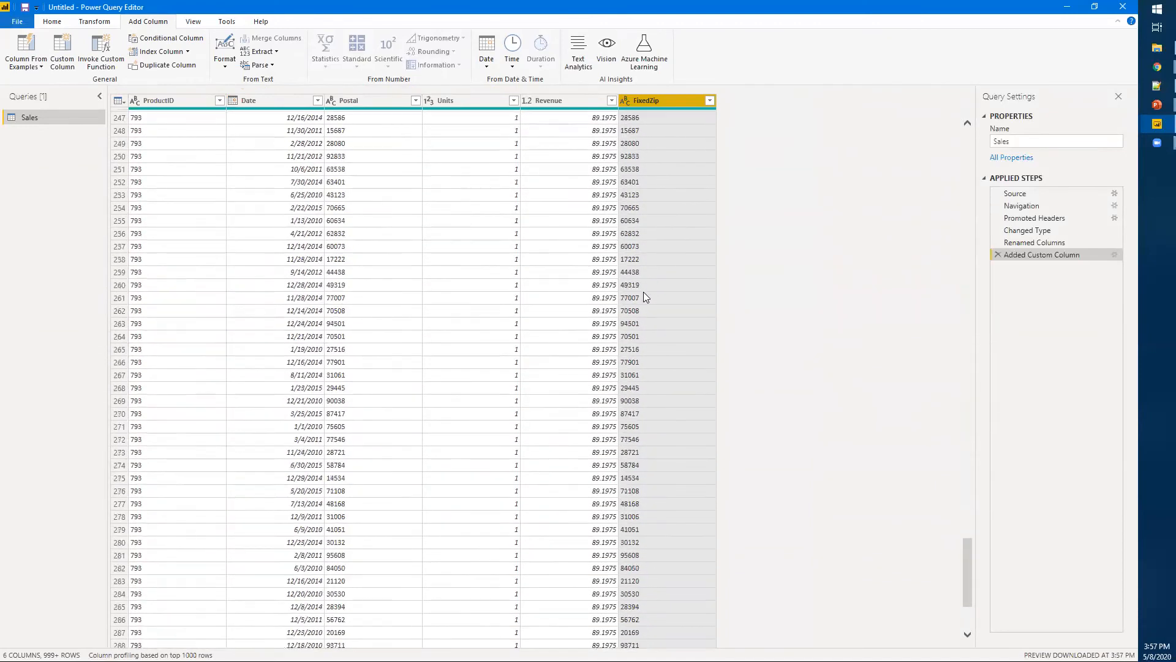
scroll(642, 288, "up", 19)
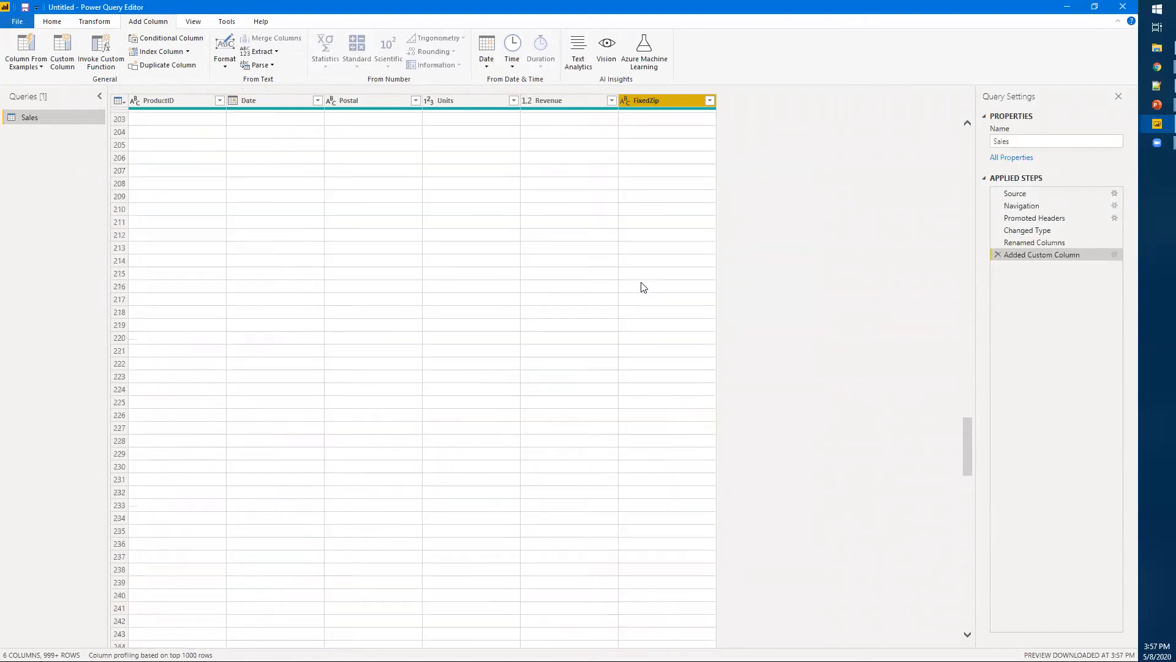
left_click_drag(966, 429, 966, 158)
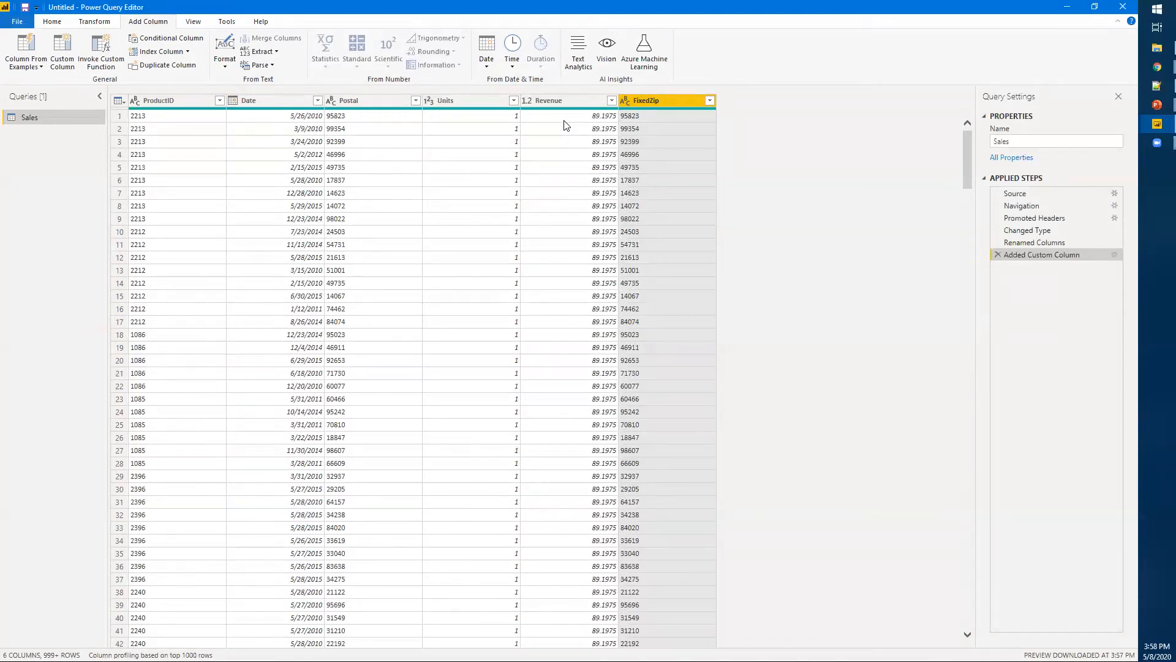
Add a custom column to the Sales query that multiplies Units by Revenue
left_click(63, 49)
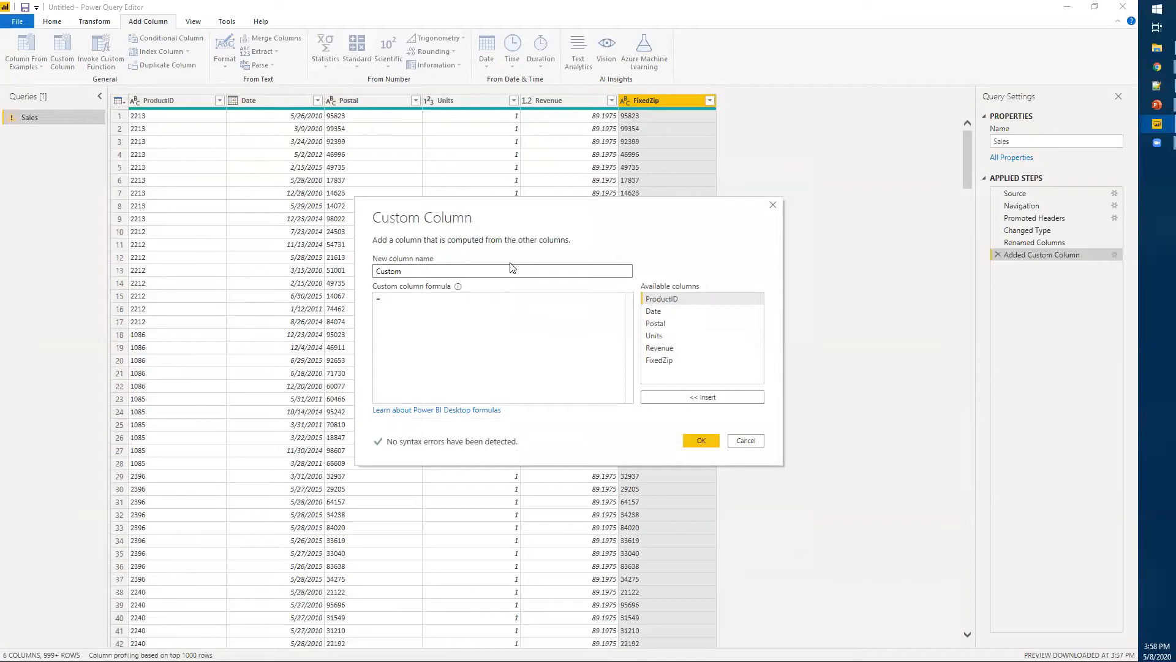
left_click(655, 337)
double_click(655, 338)
type("*")
double_click(658, 348)
left_click(702, 439)
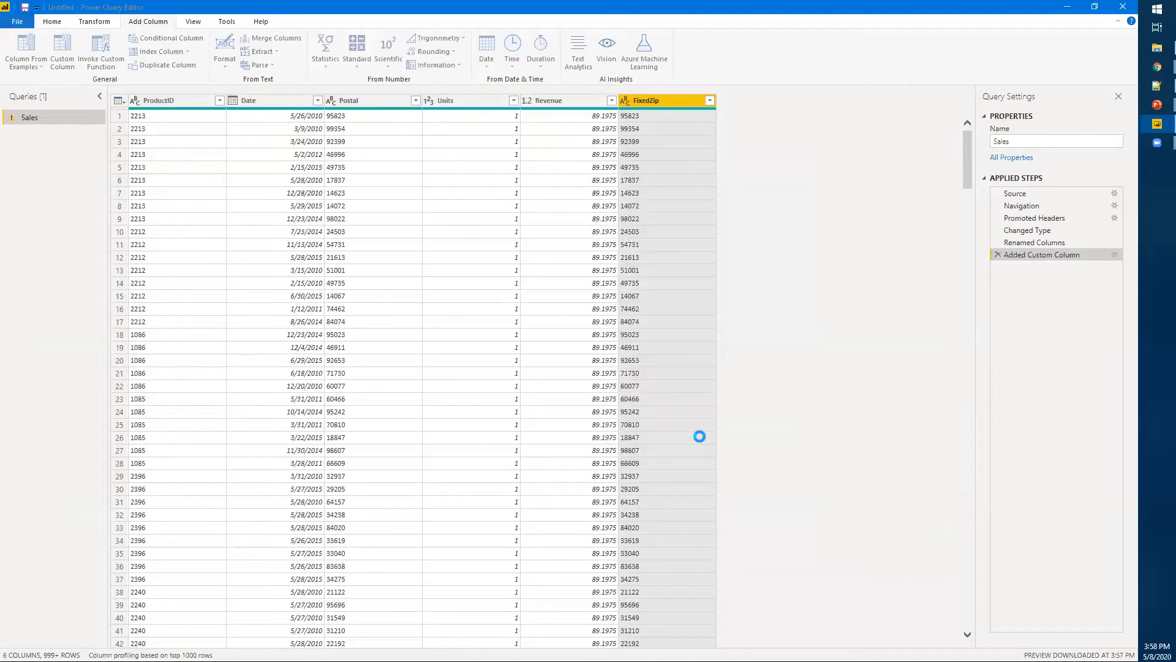
Rename the Custom column to Total
double_click(763, 100)
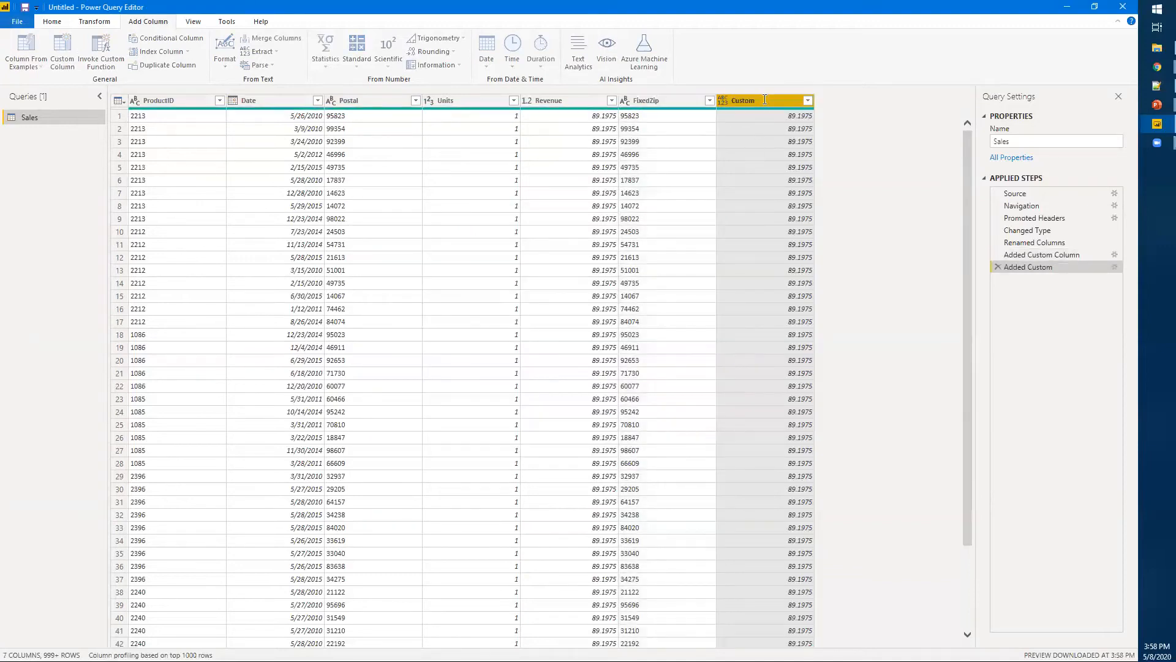
type("to")
key("Return")
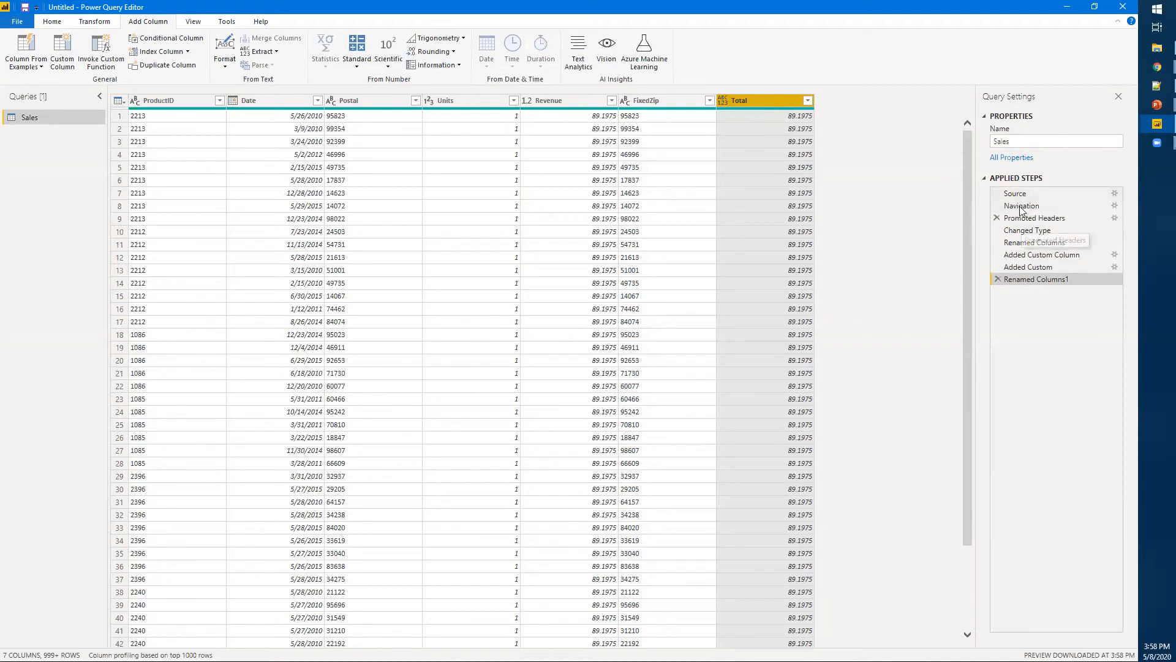
Review the FixedZip formula in the settings of the Added Custom Column step, leaving it unedited
left_click(1047, 257)
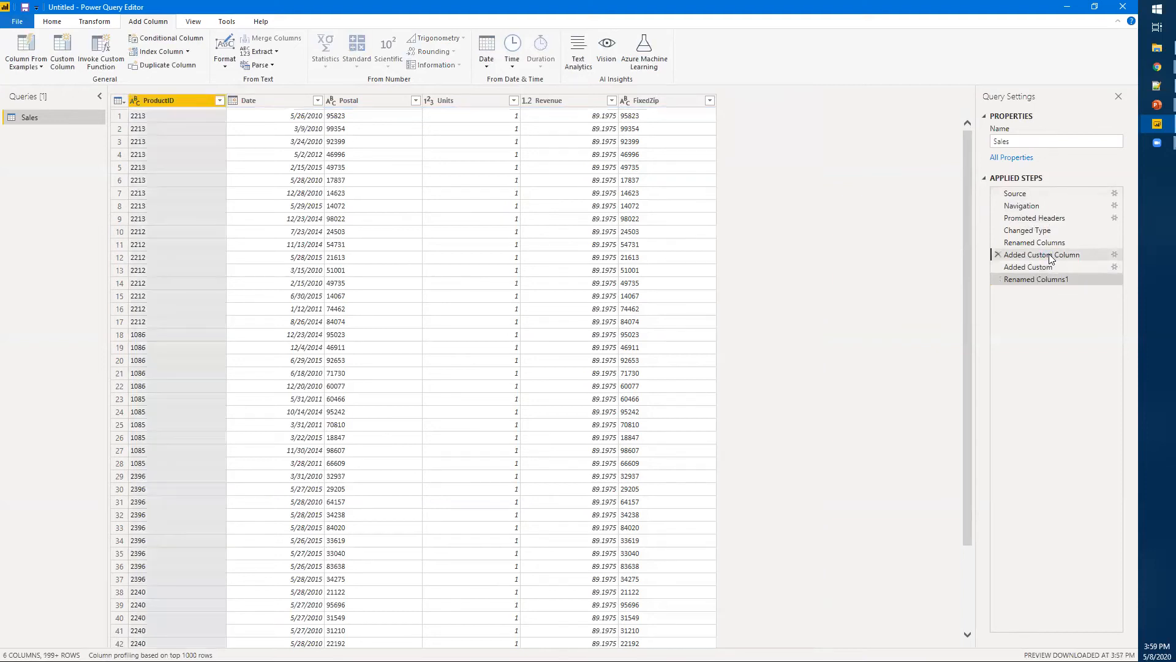
double_click(1050, 257)
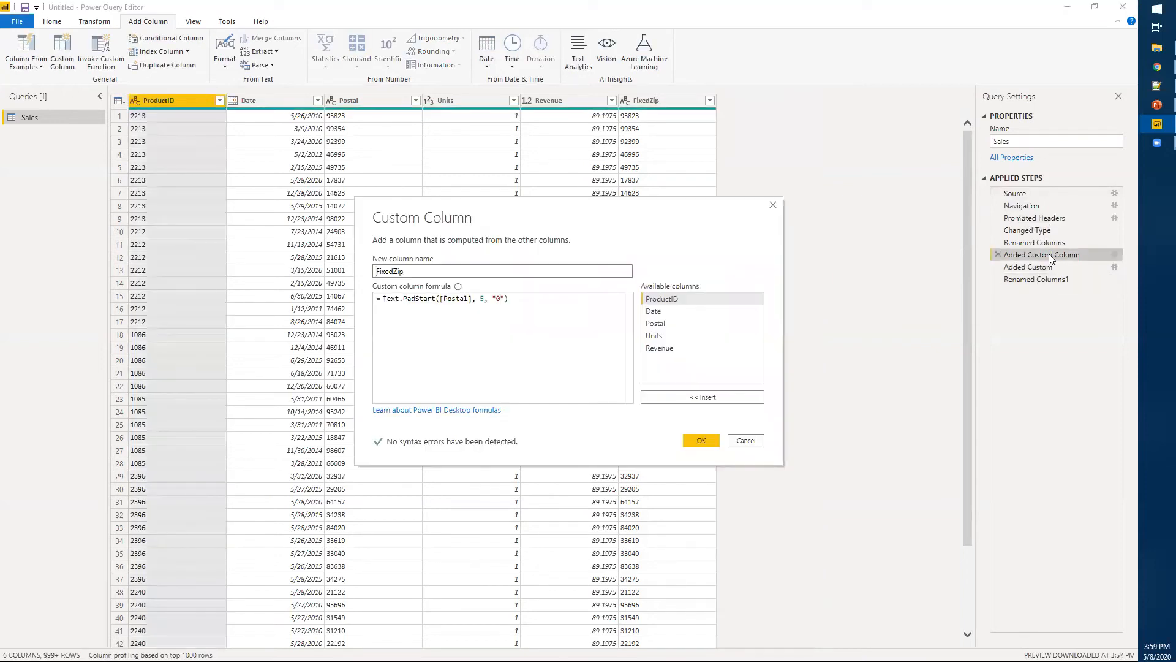
left_click(773, 206)
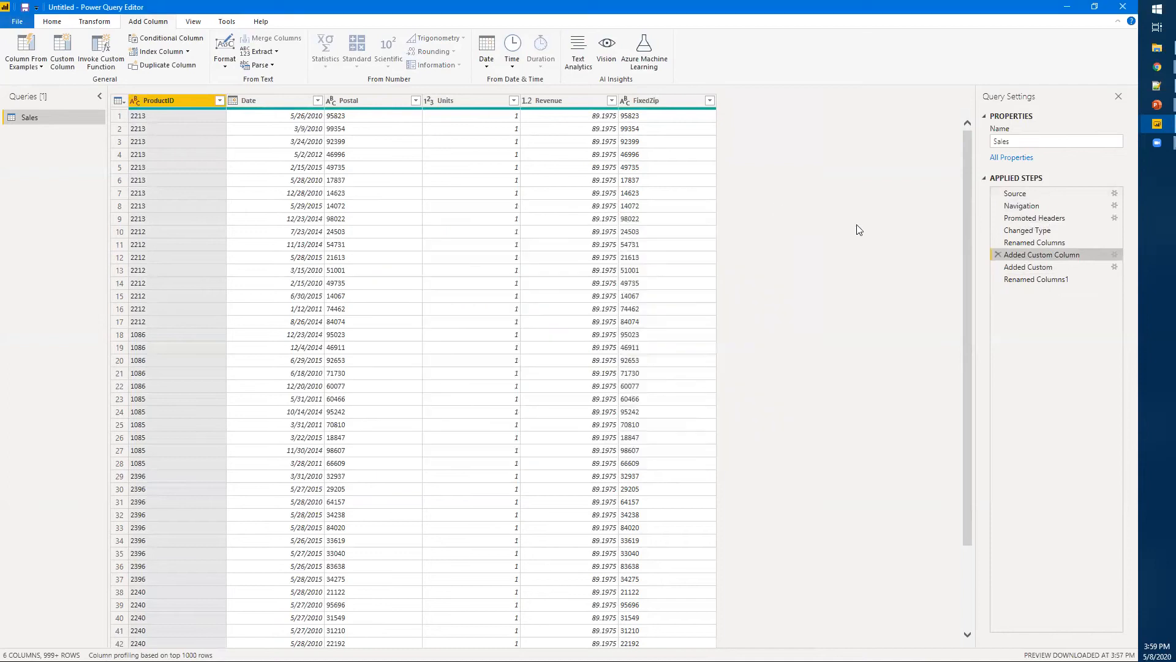
left_click(1117, 256)
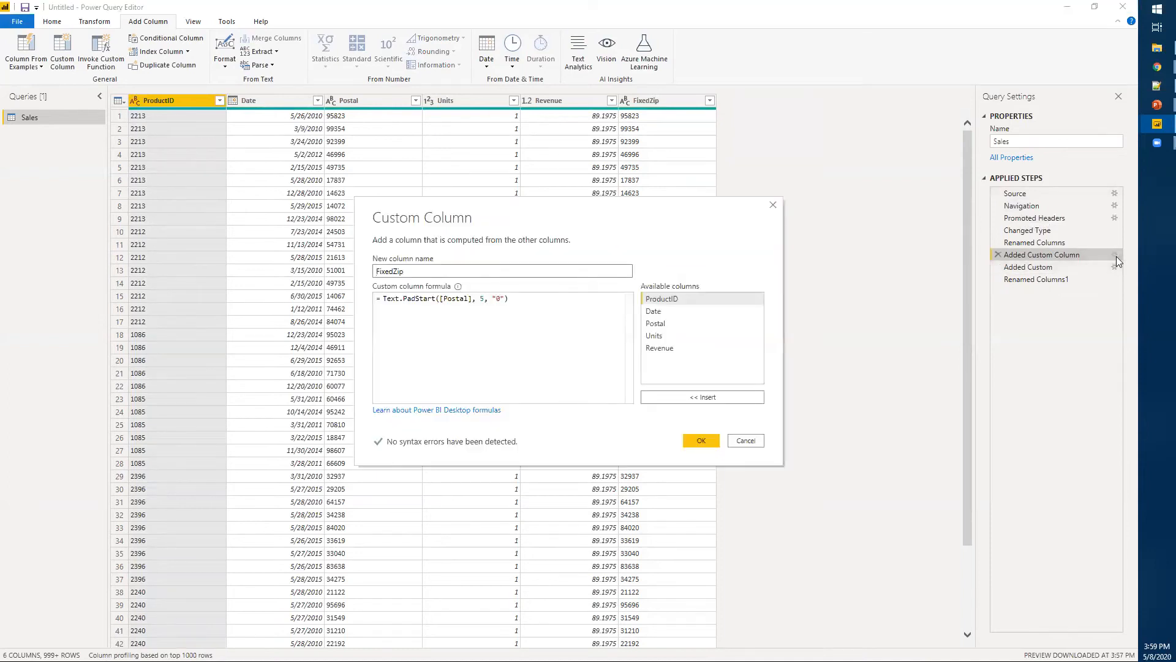
left_click(760, 442)
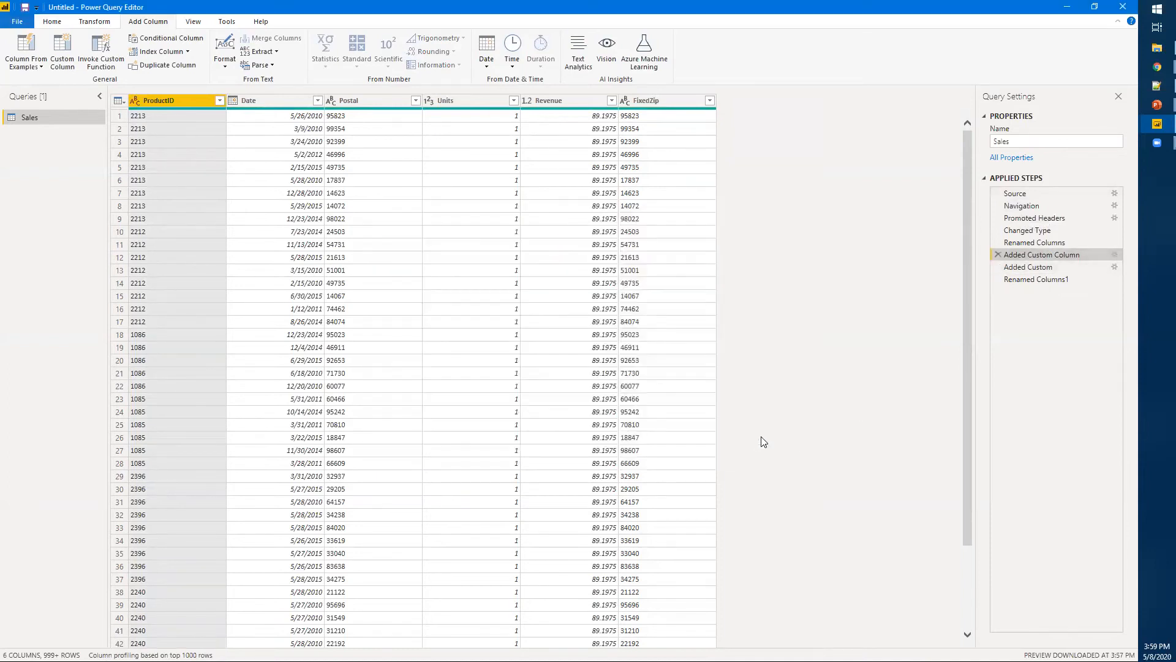
Rename the Added Custom Column applied step as "Fixed the zip"
right_click(1040, 257)
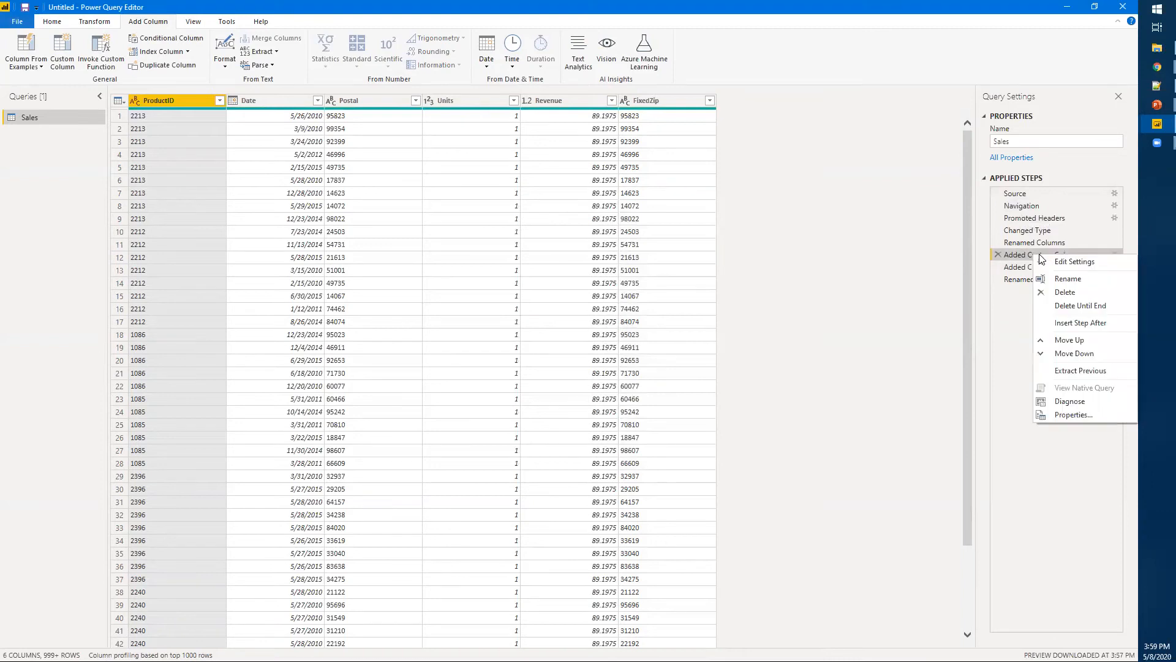
left_click(1067, 283)
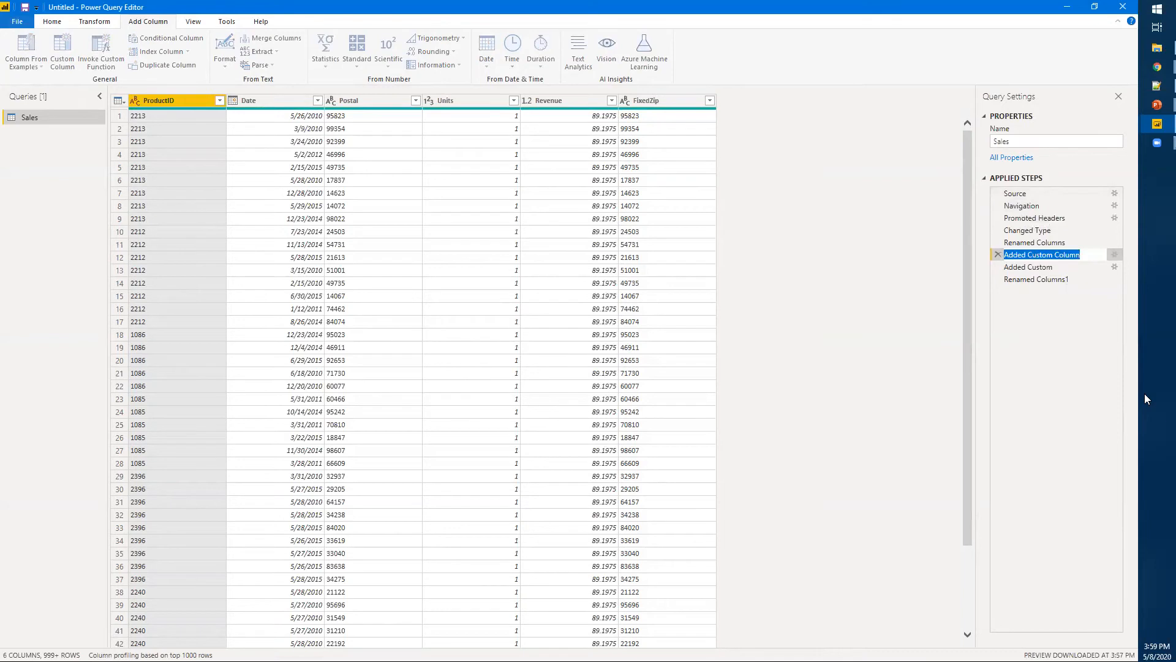
type("Fixed the zip")
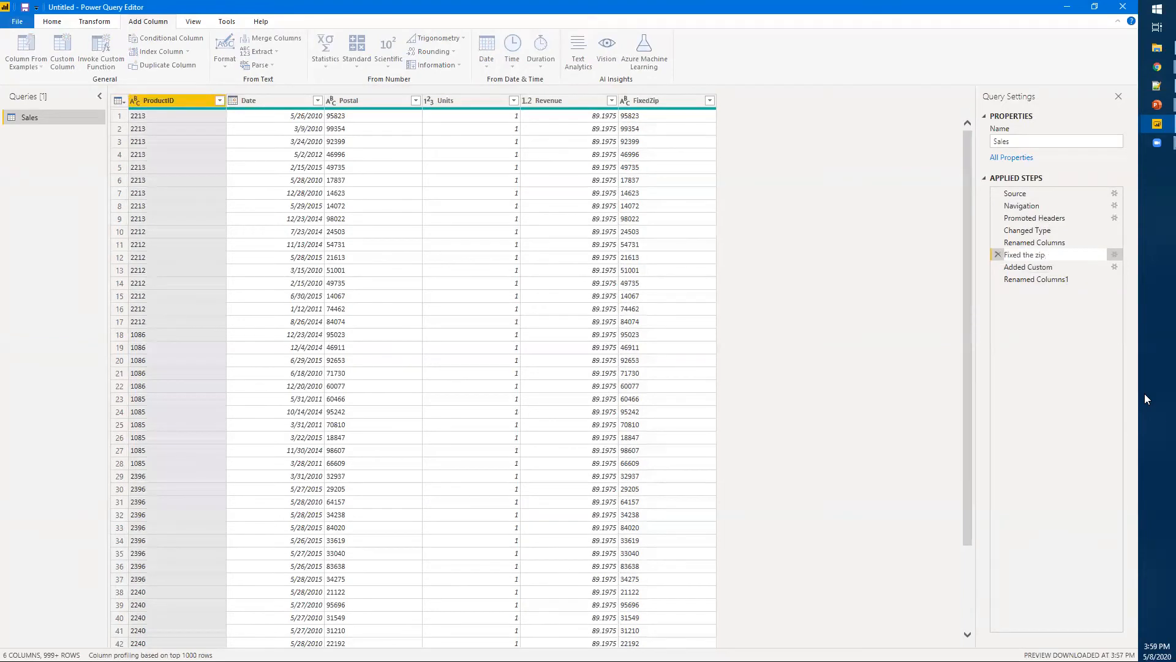
key("Return")
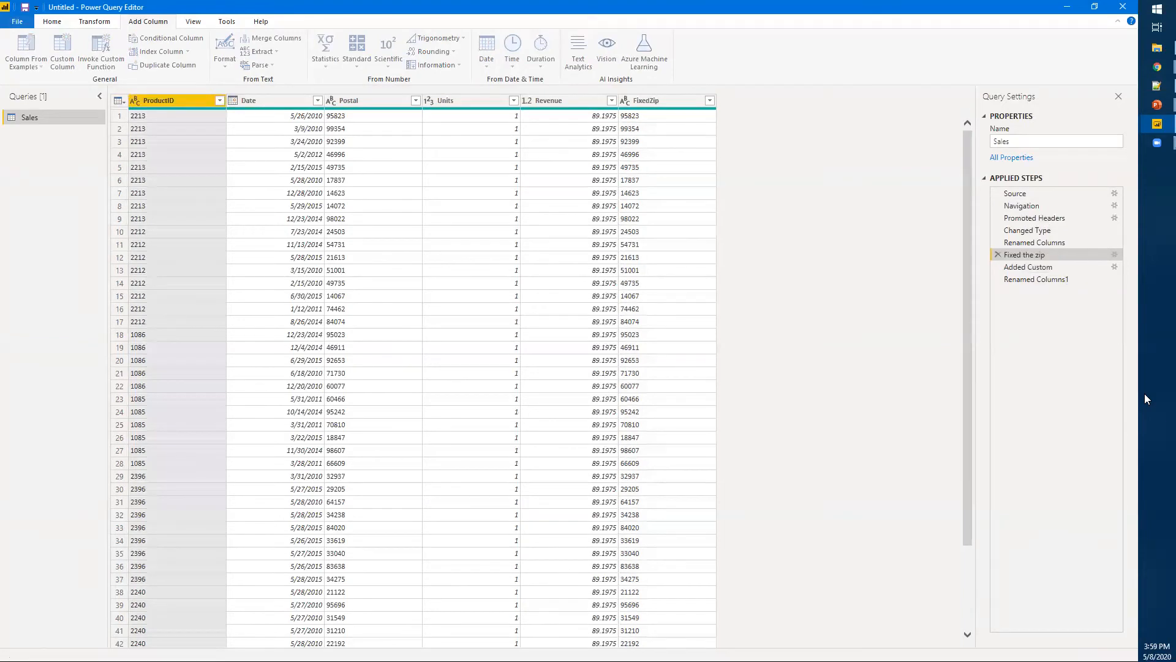
Rename the Added Custom applied step as "Calculate totals"
right_click(1074, 267)
left_click(1094, 287)
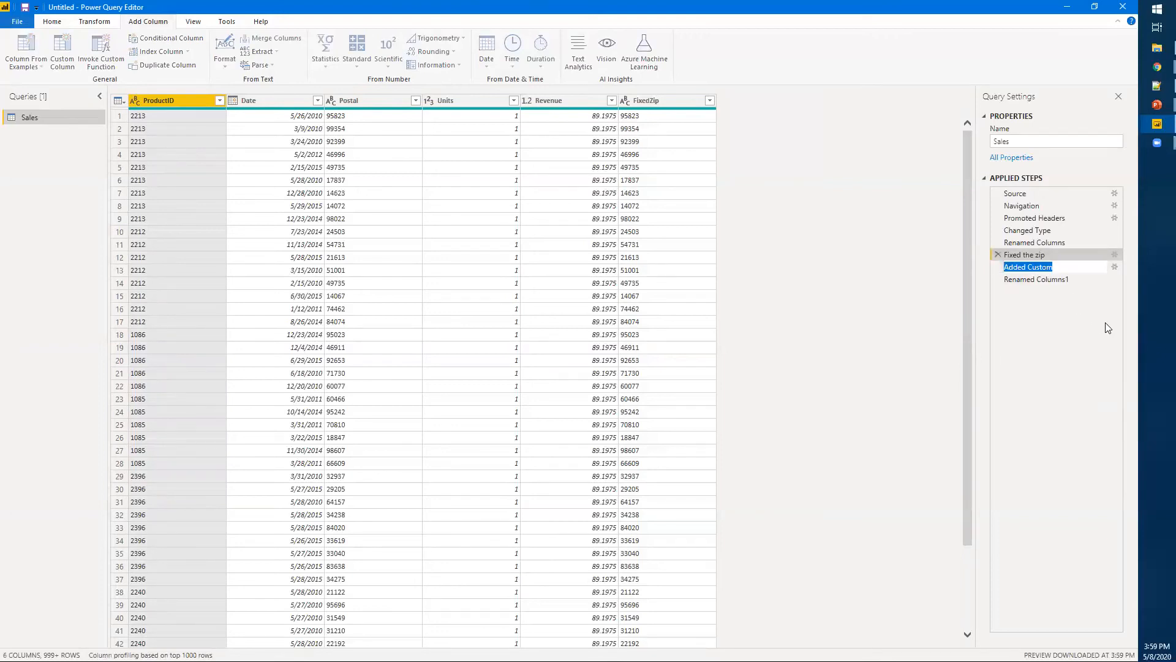
type("Calculate totals")
key("Return")
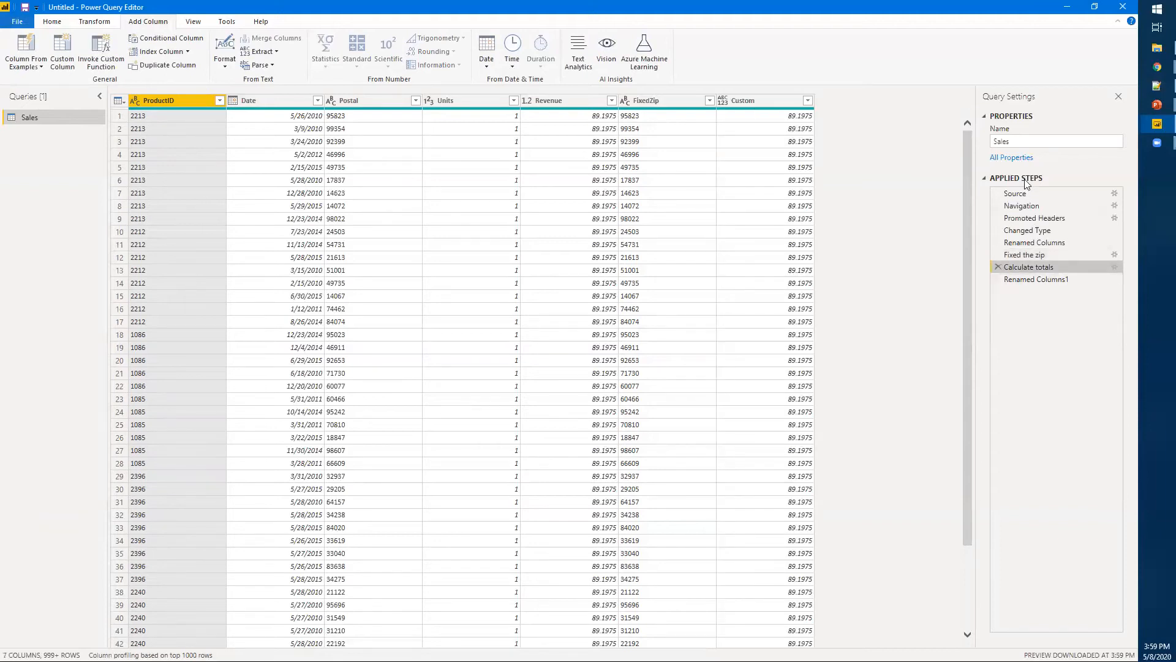
Review the Sales table at each applied step from Changed Type through Renamed Columns1
left_click(1021, 231)
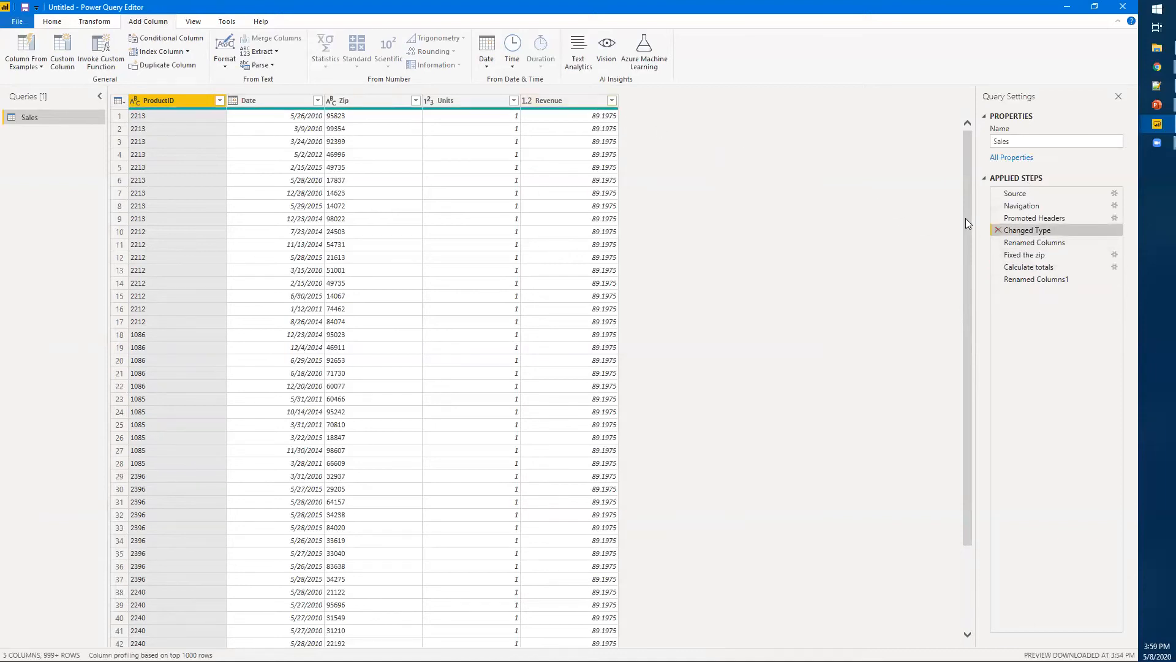
left_click(1034, 243)
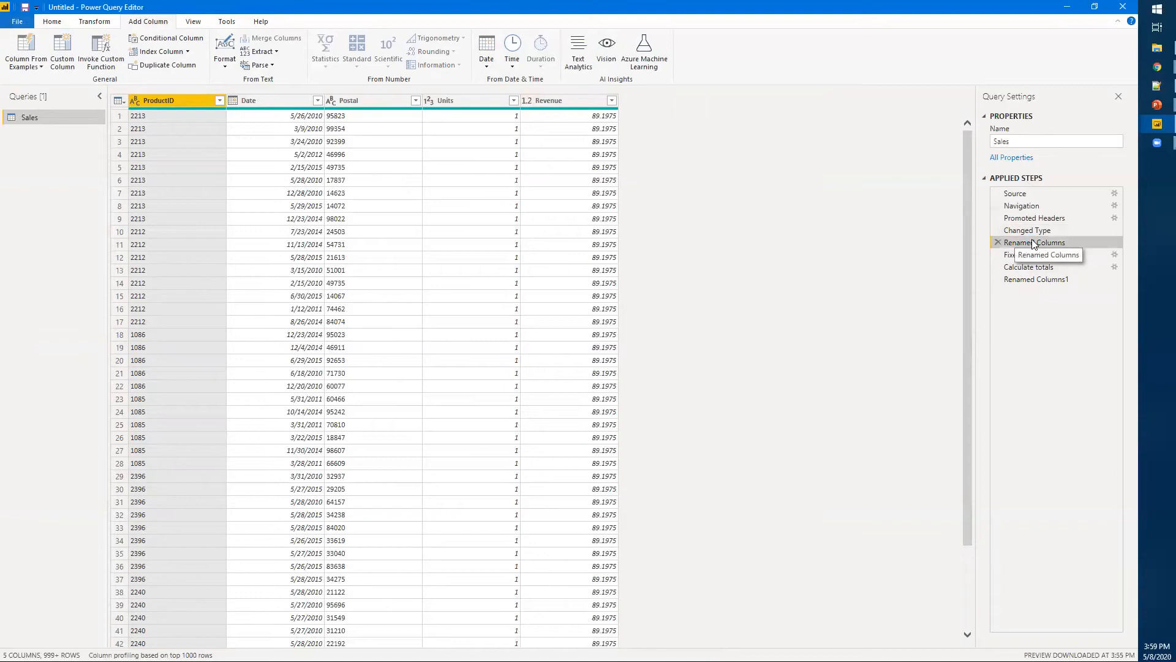
left_click(1029, 256)
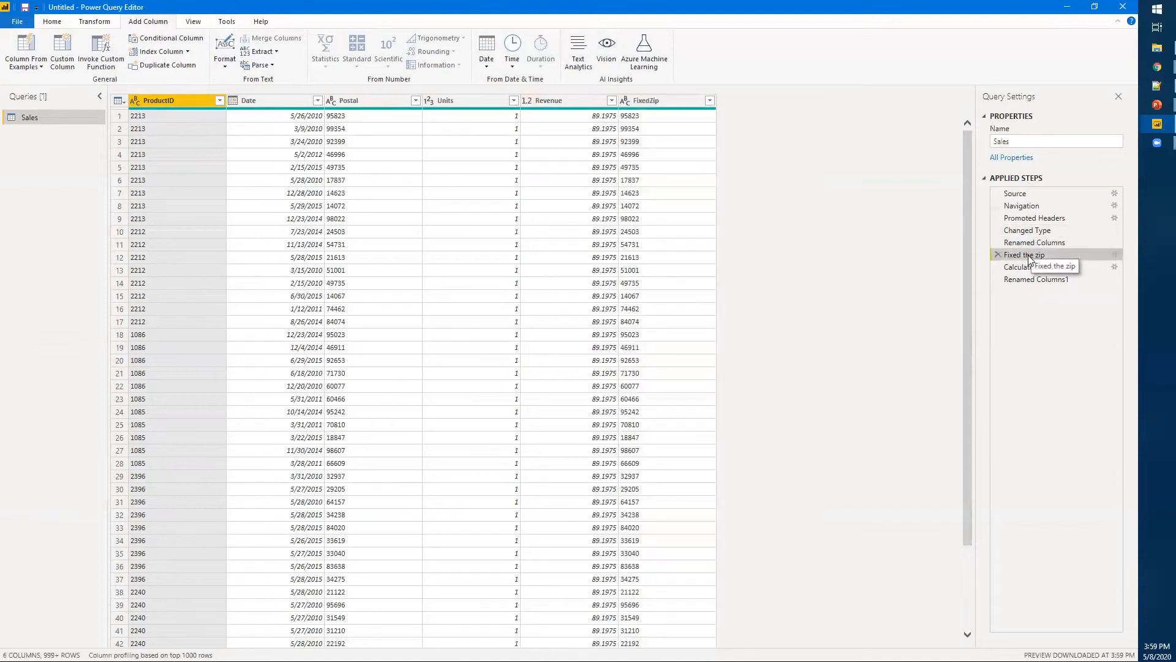
left_click(1033, 269)
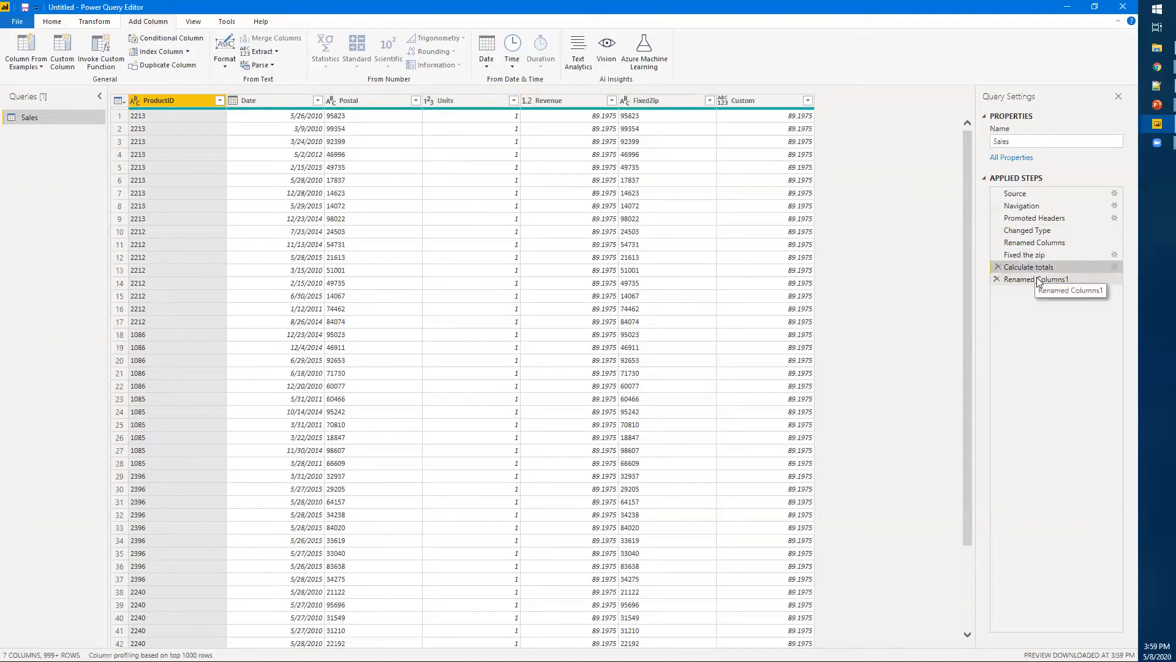
left_click(1037, 280)
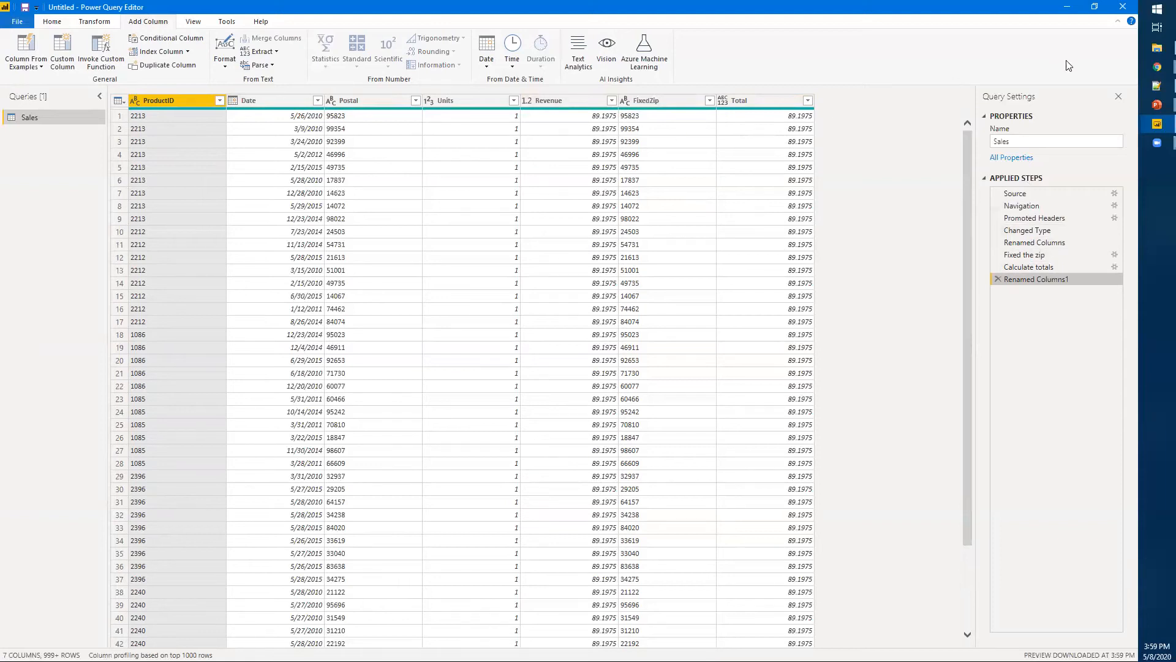
Close the Power Query Editor and apply the pending changes to the Sales table
left_click(1125, 9)
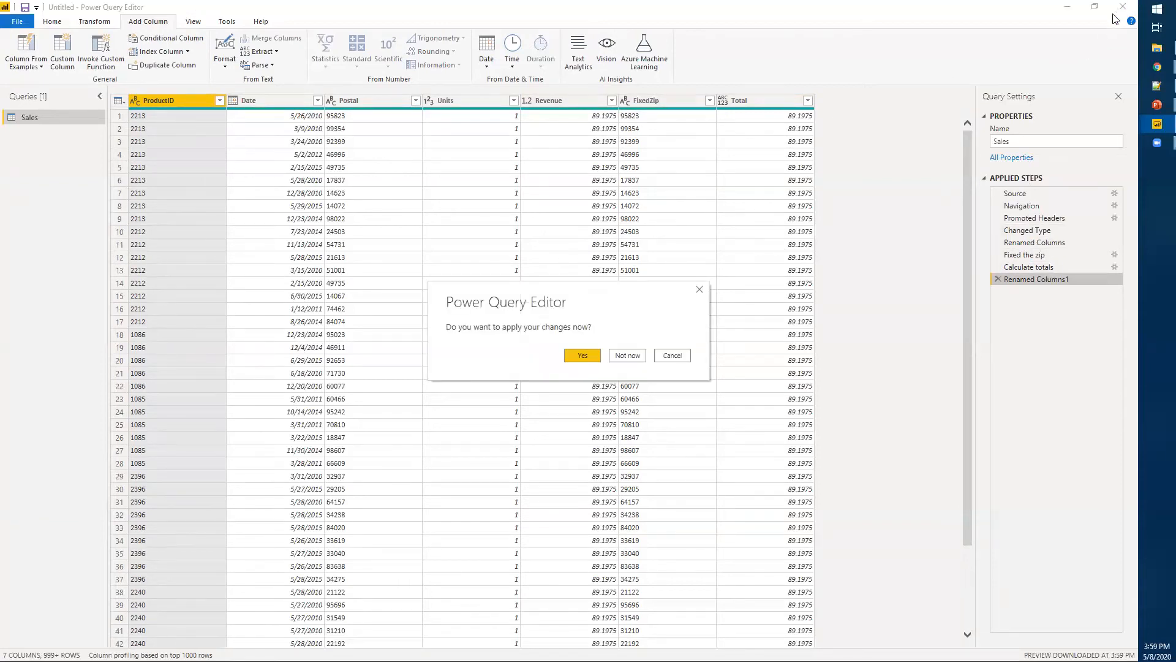
left_click(582, 356)
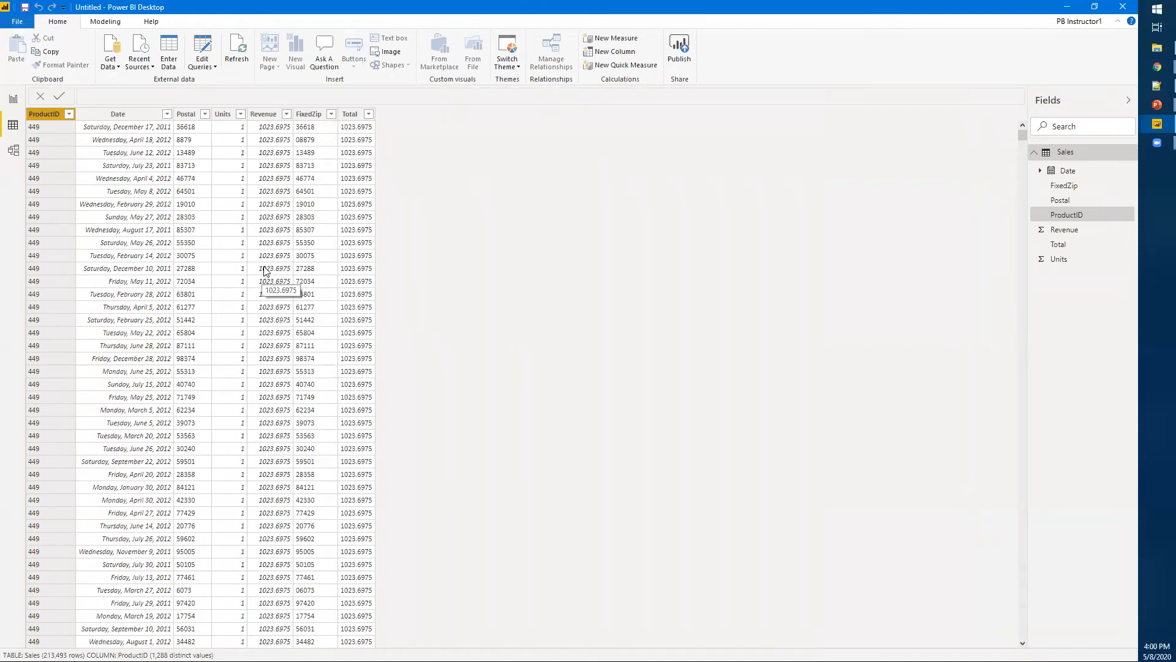
Import DemoProducts.csv from the PowerBI folder as a text/CSV source and load it without transforming
left_click(109, 67)
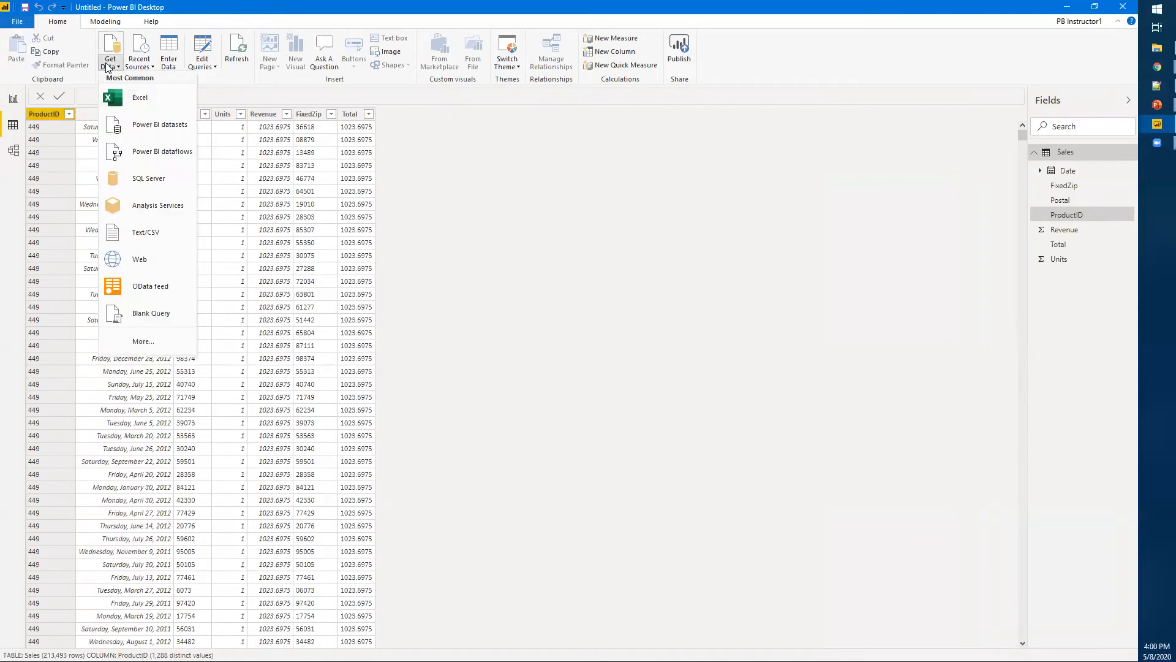
left_click(133, 234)
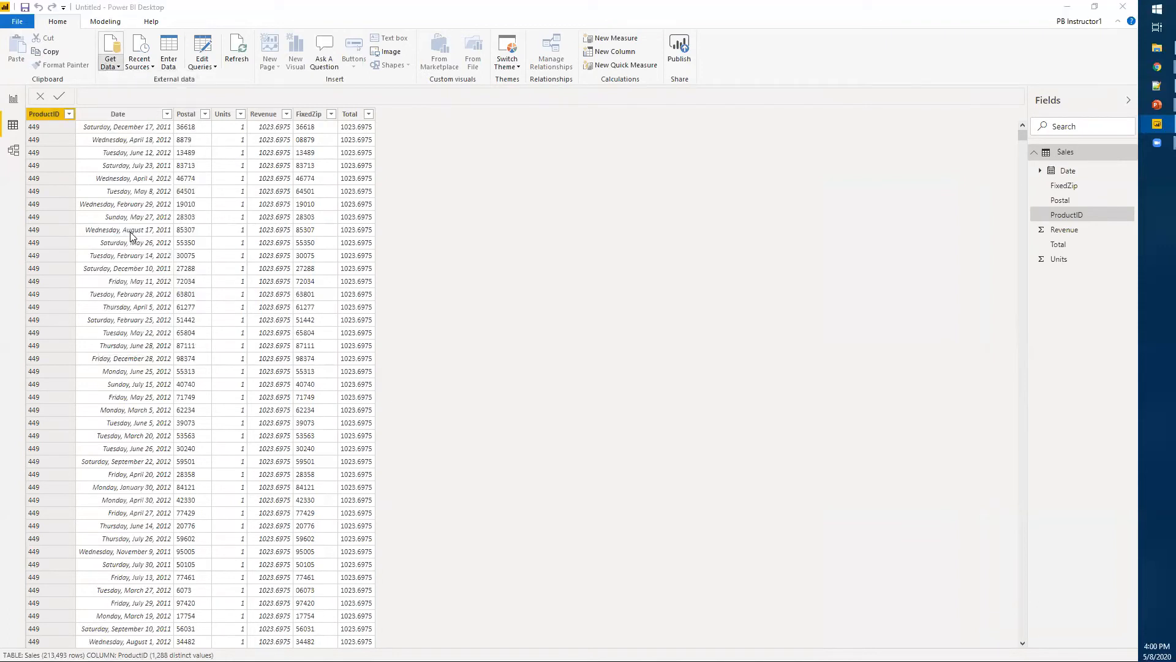
left_click(154, 115)
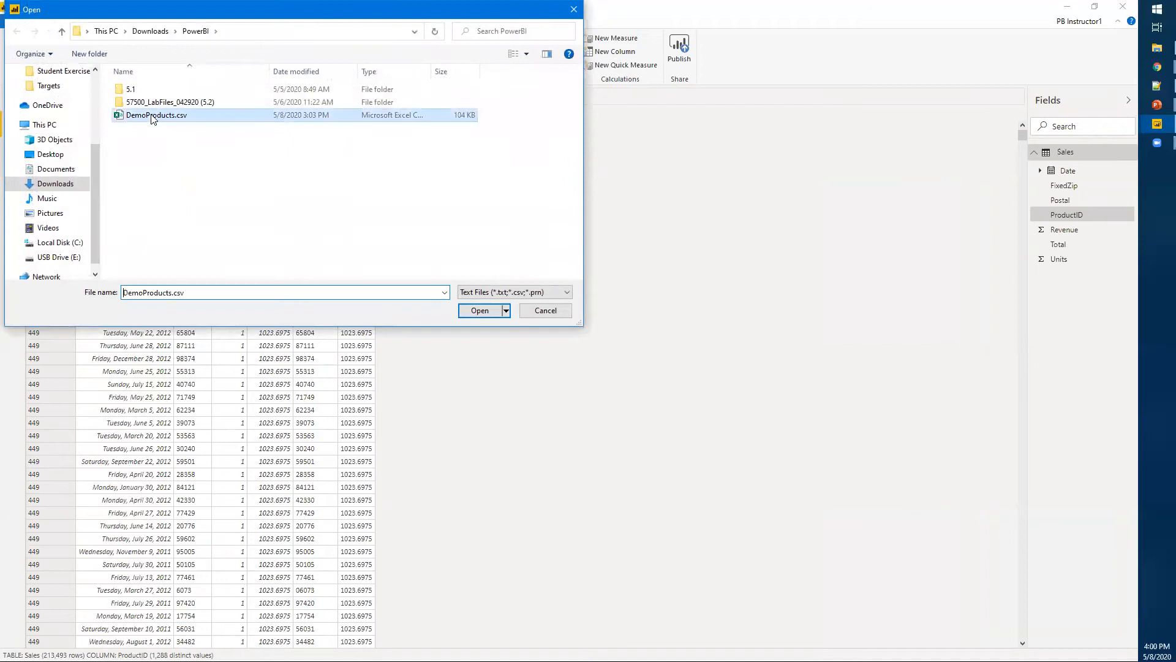
left_click(475, 310)
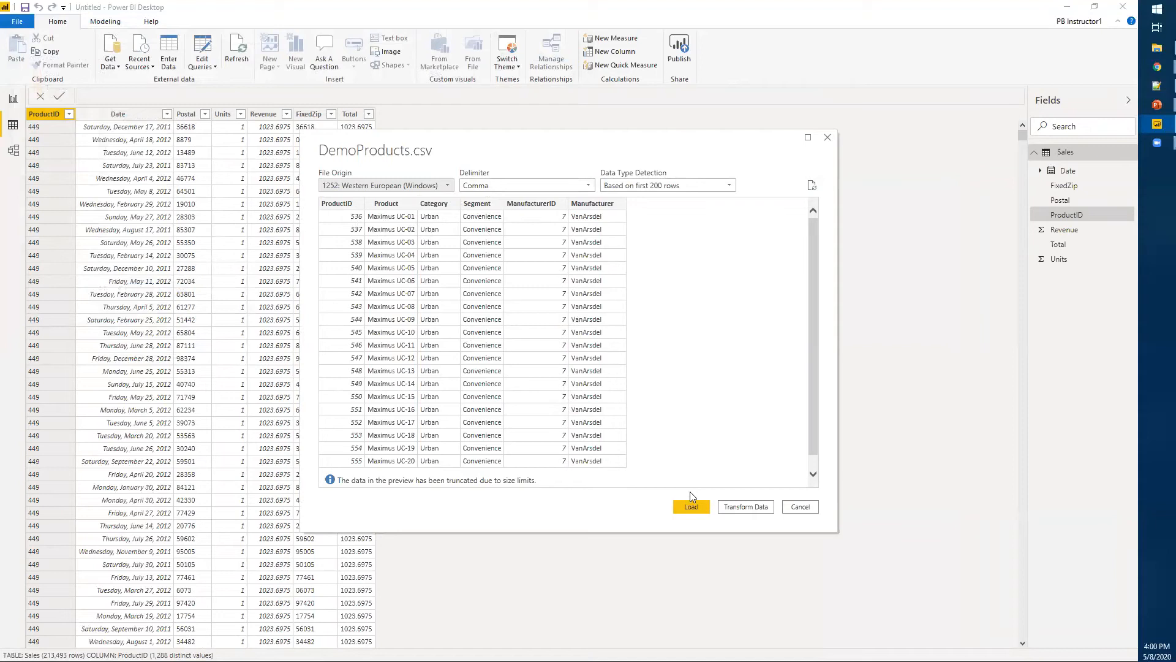
left_click(691, 507)
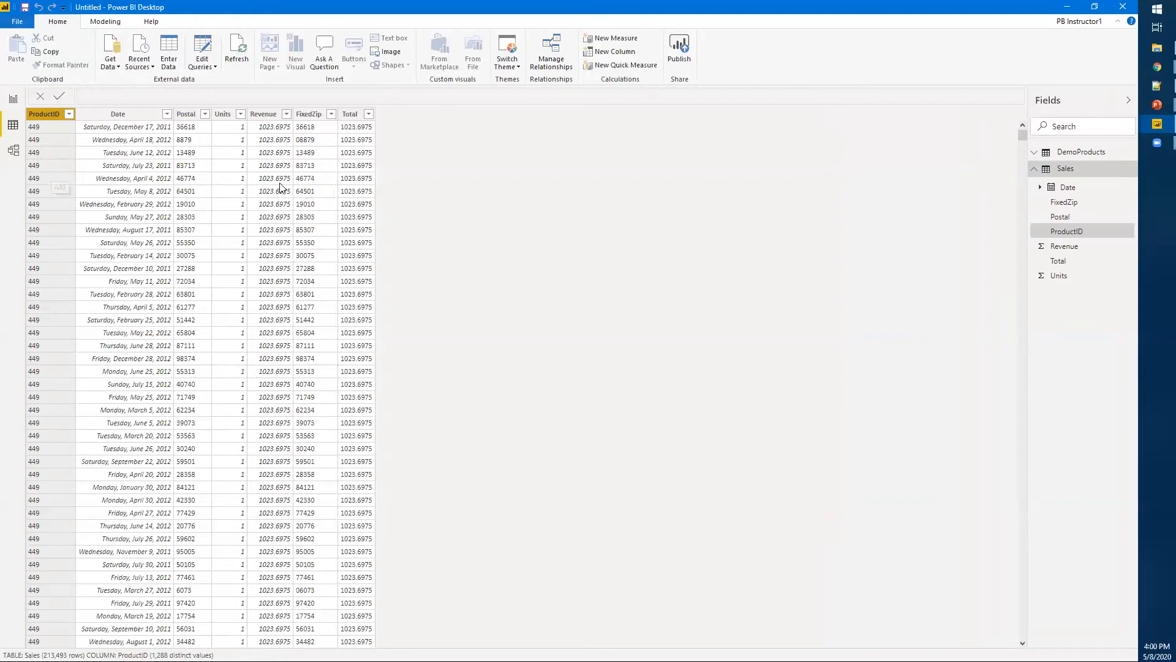
Set the data type of the ProductID column in the DemoProducts table to Text
left_click(1041, 154)
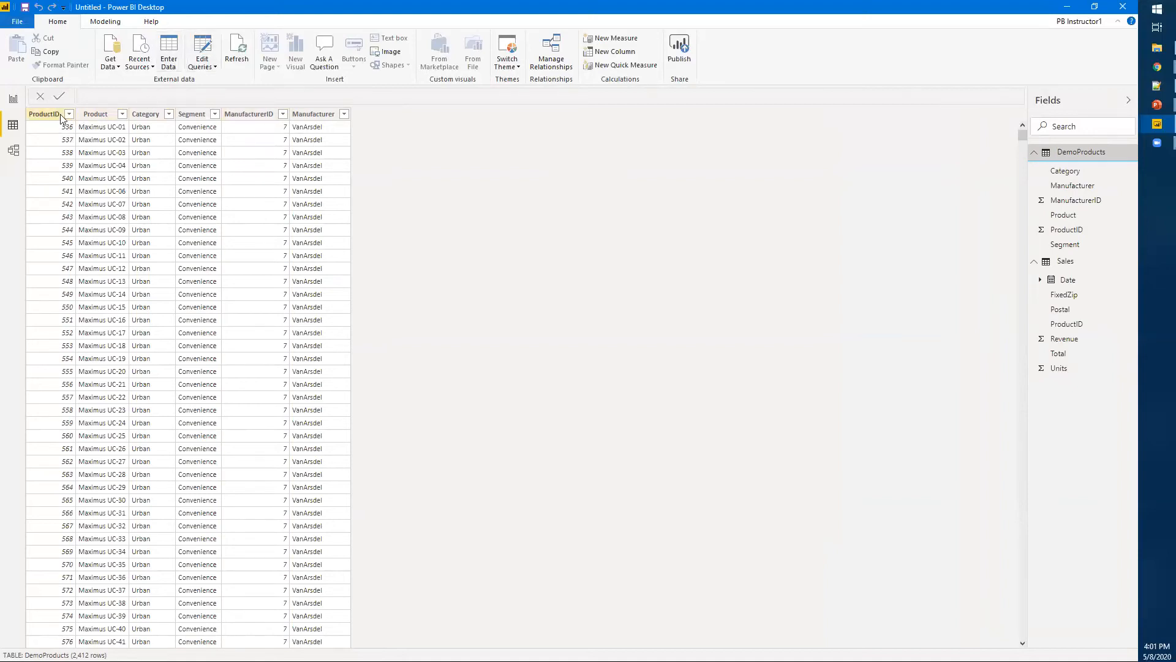
left_click(41, 115)
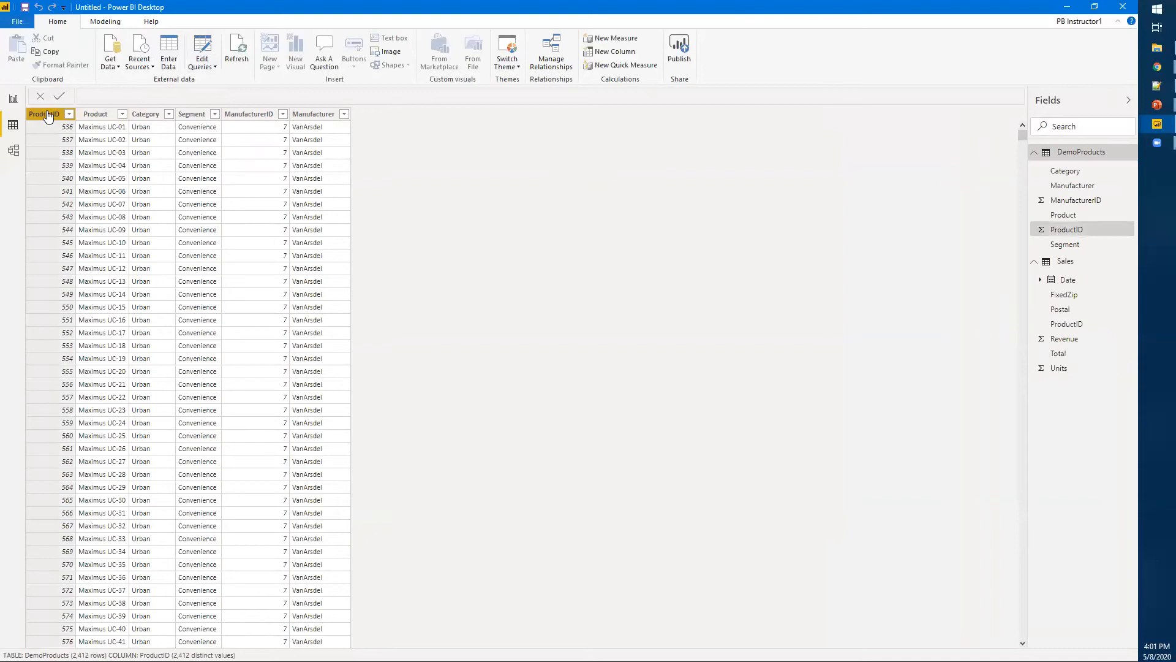
left_click(112, 23)
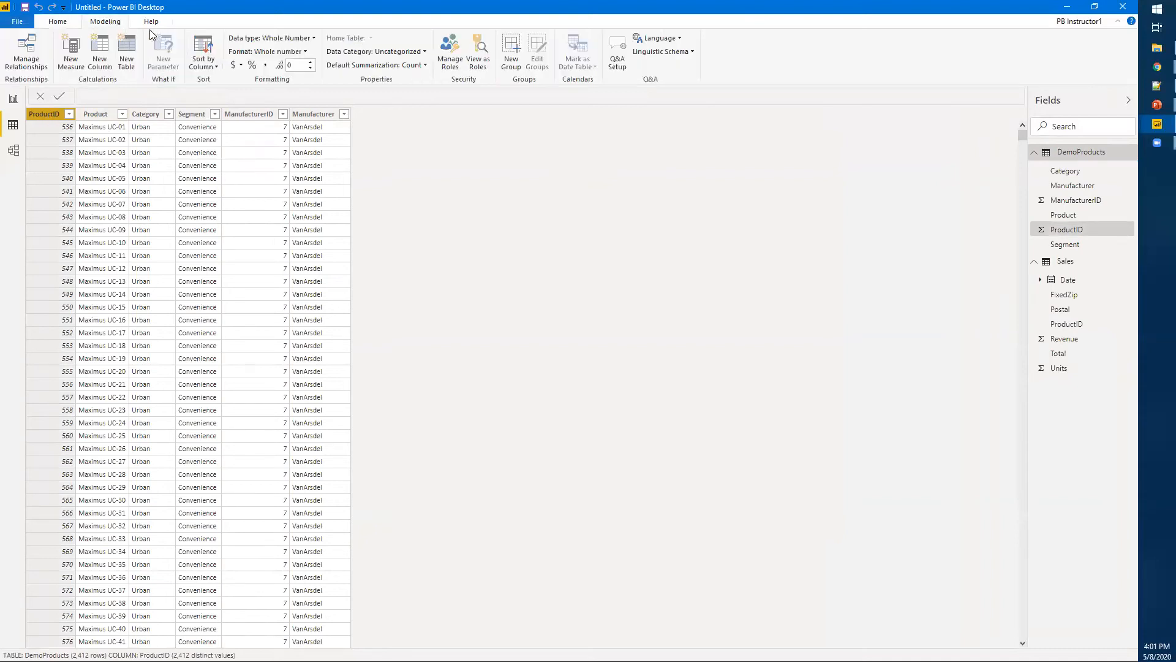
left_click(273, 38)
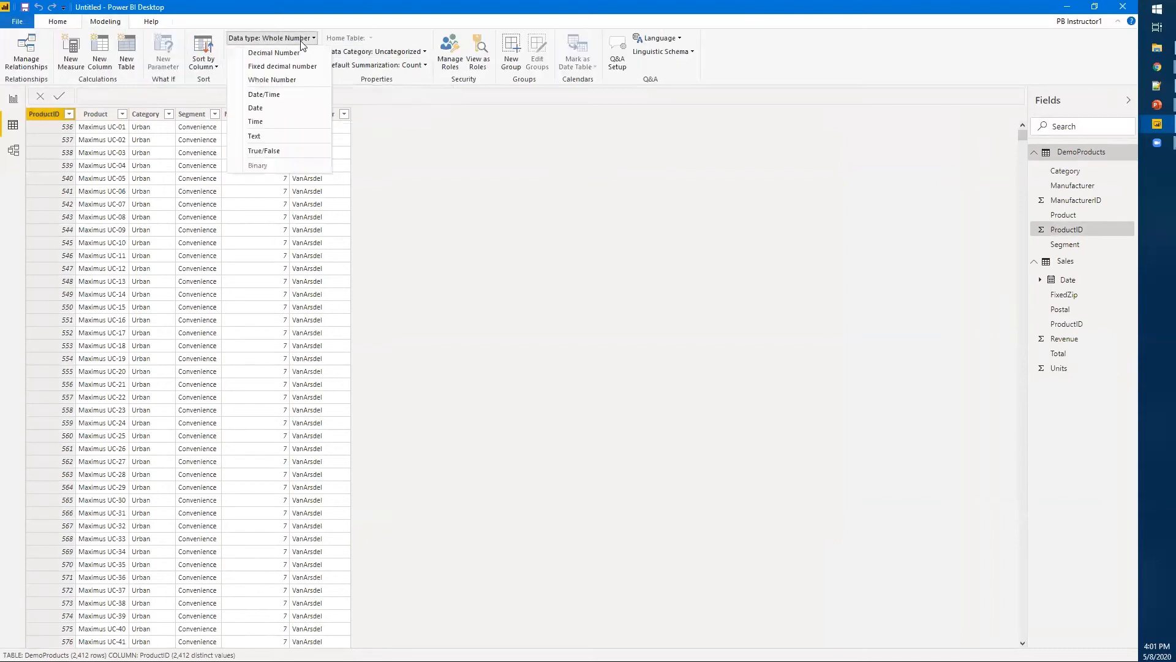
left_click(260, 136)
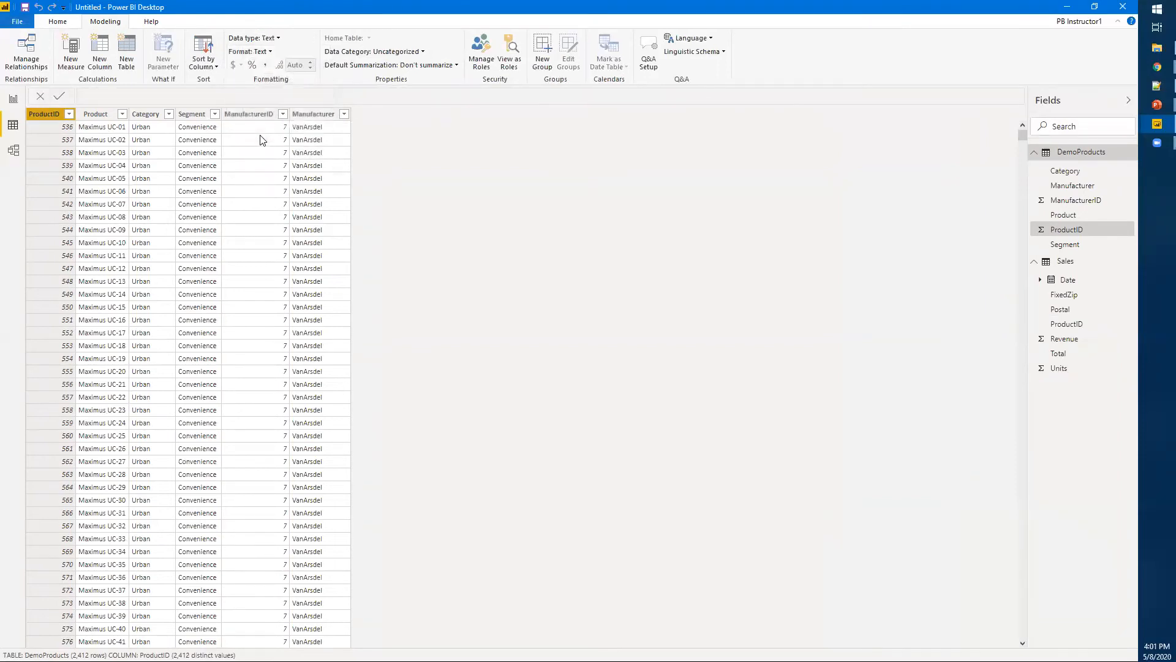
Set the data type of the ManufacturerID column in DemoProducts to Text
left_click(257, 115)
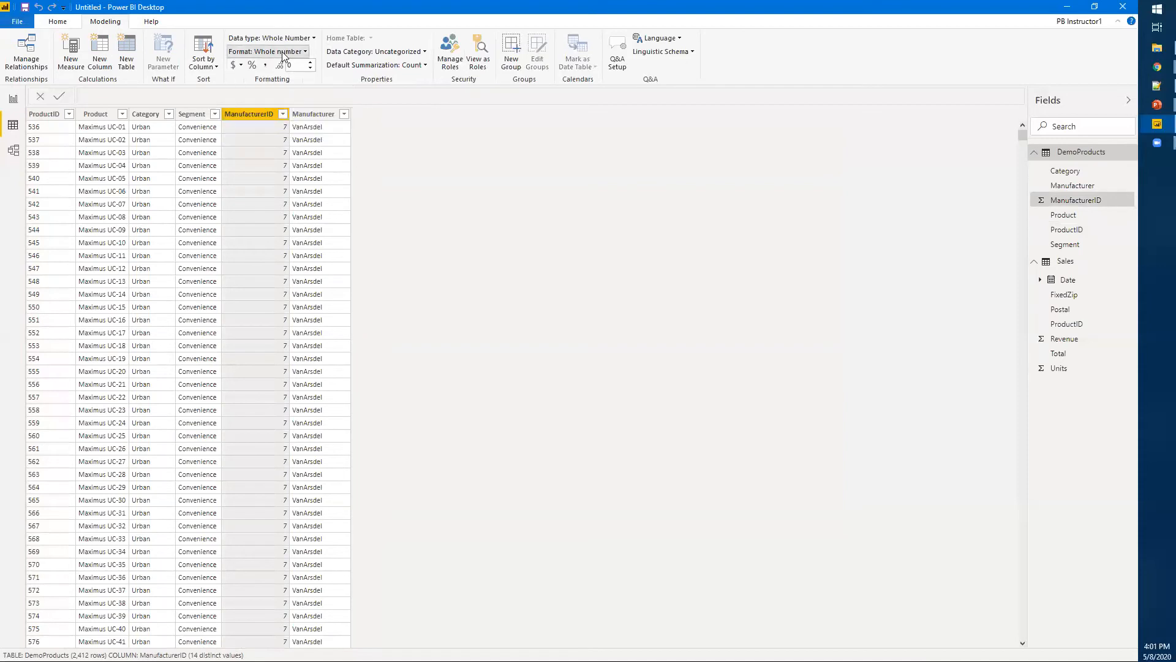
left_click(292, 36)
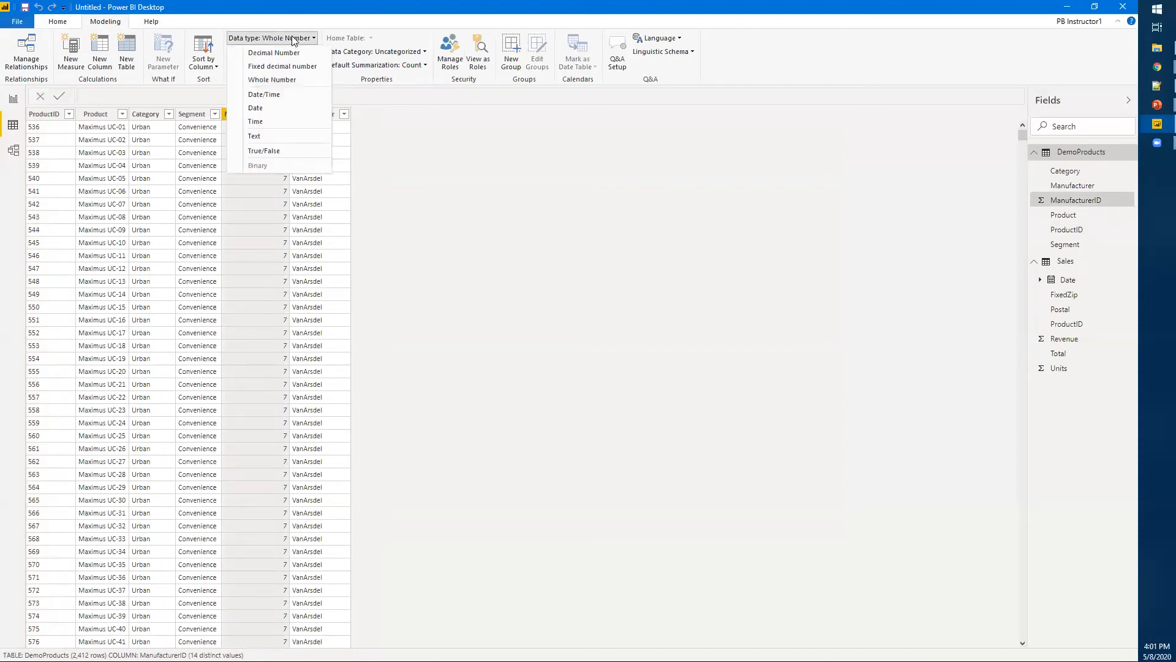
left_click(256, 136)
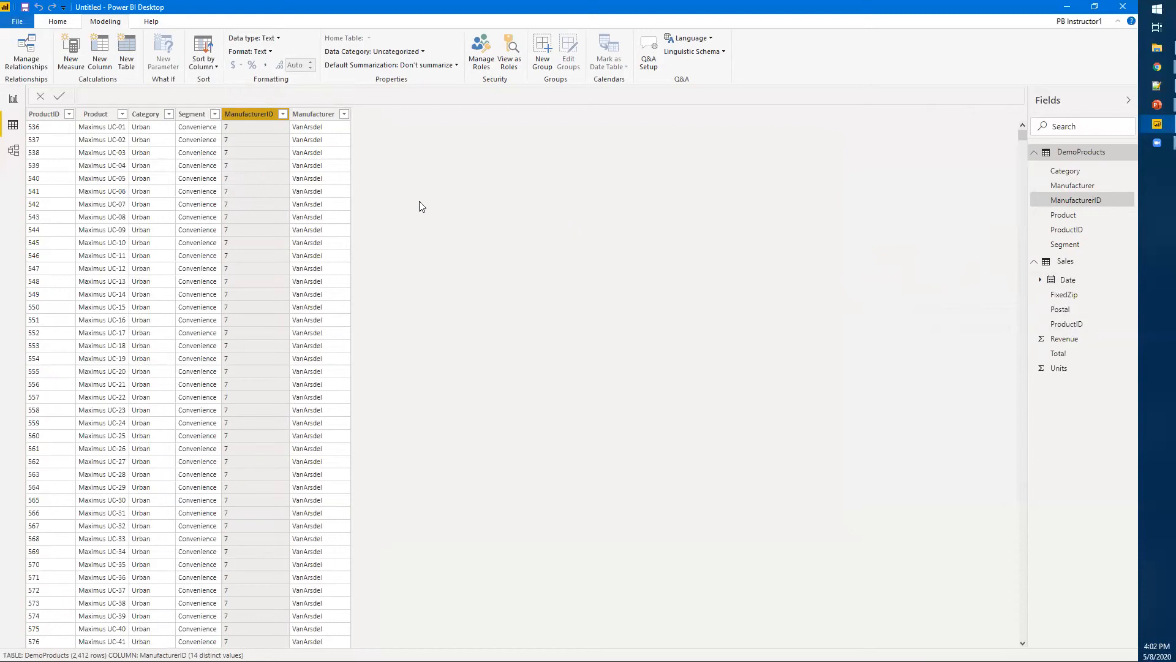
Enlarge the Sales table in the model diagram and relate its ProductID field to ProductID in DemoProducts
left_click(13, 153)
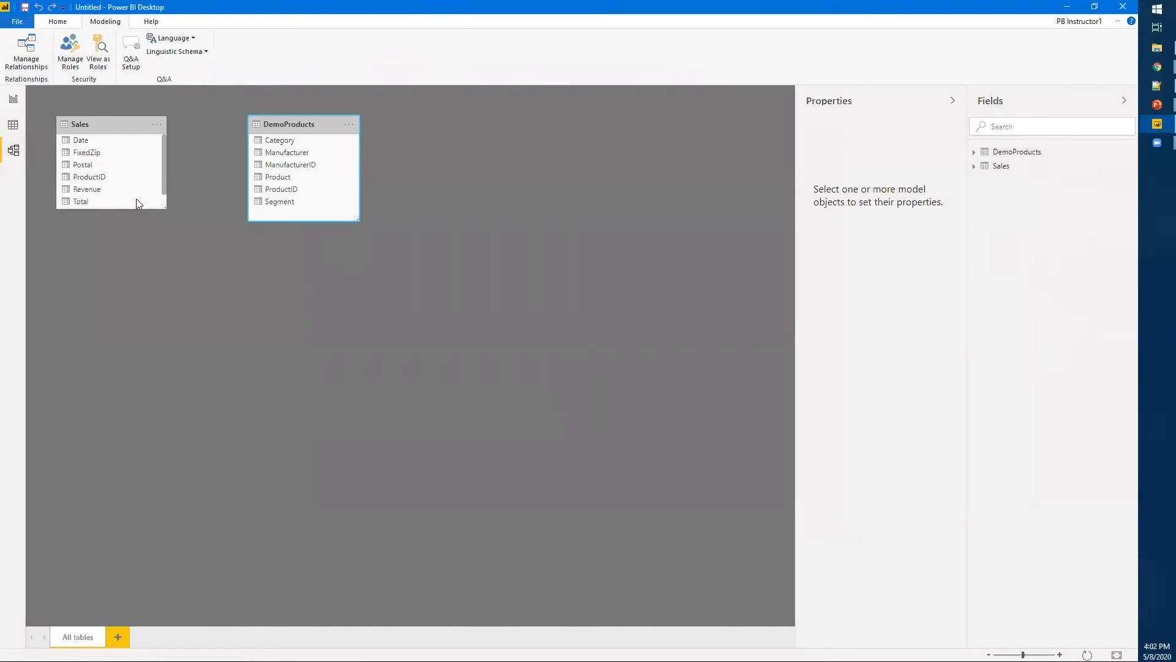
left_click(114, 125)
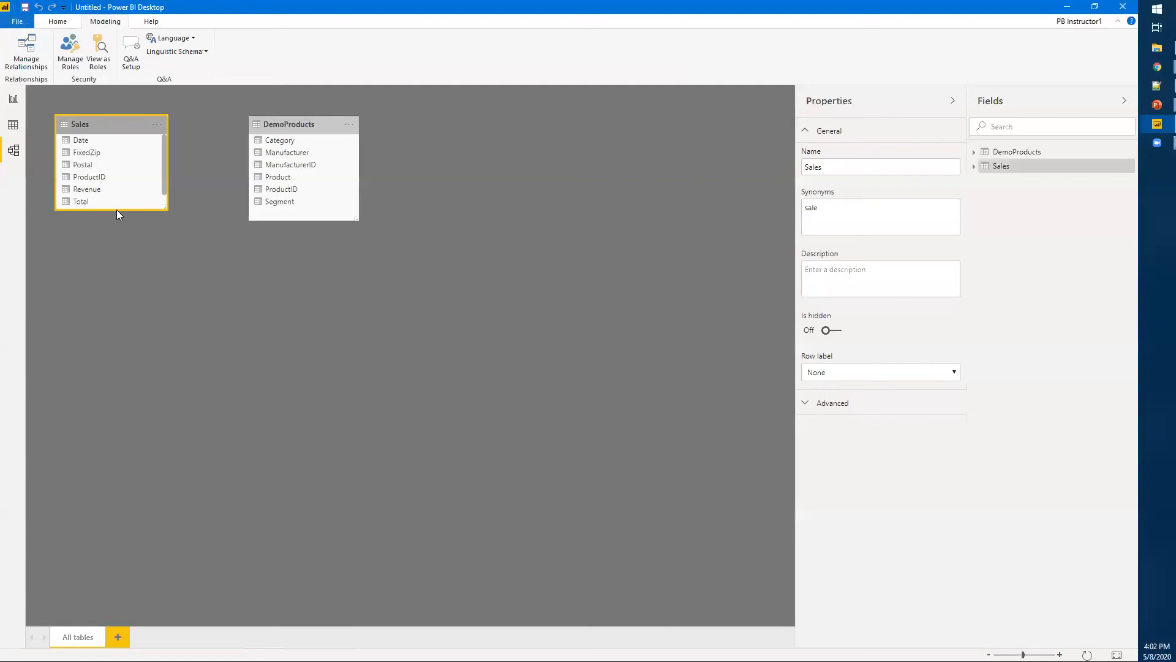
left_click_drag(163, 210, 165, 235)
left_click(165, 236)
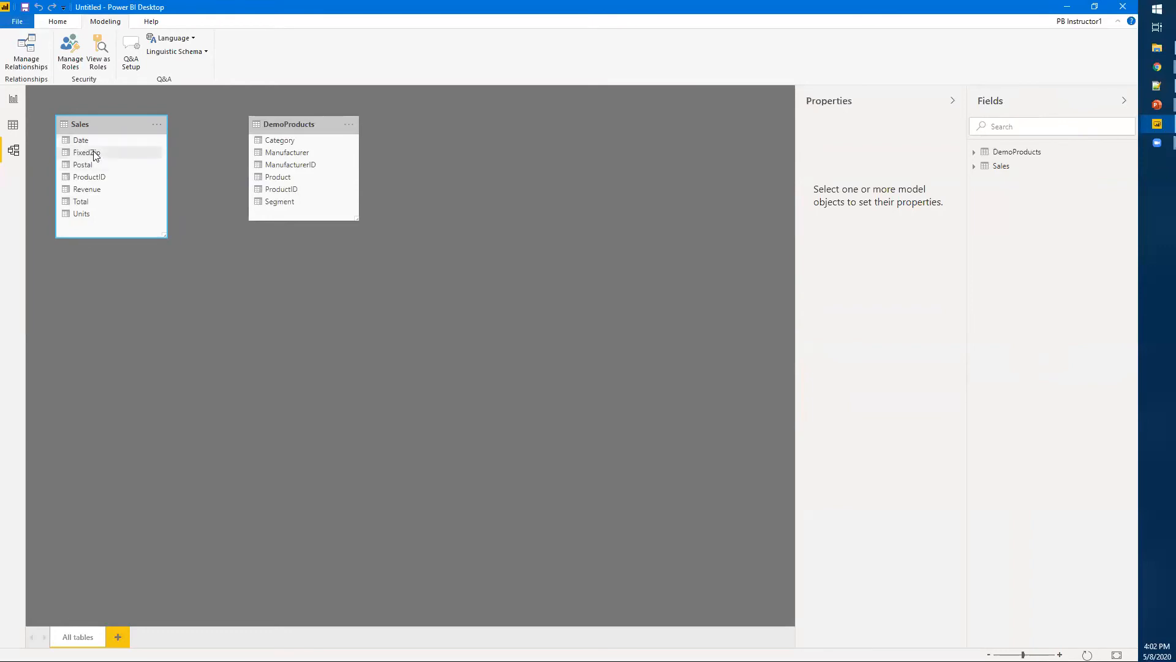
left_click_drag(89, 177, 275, 195)
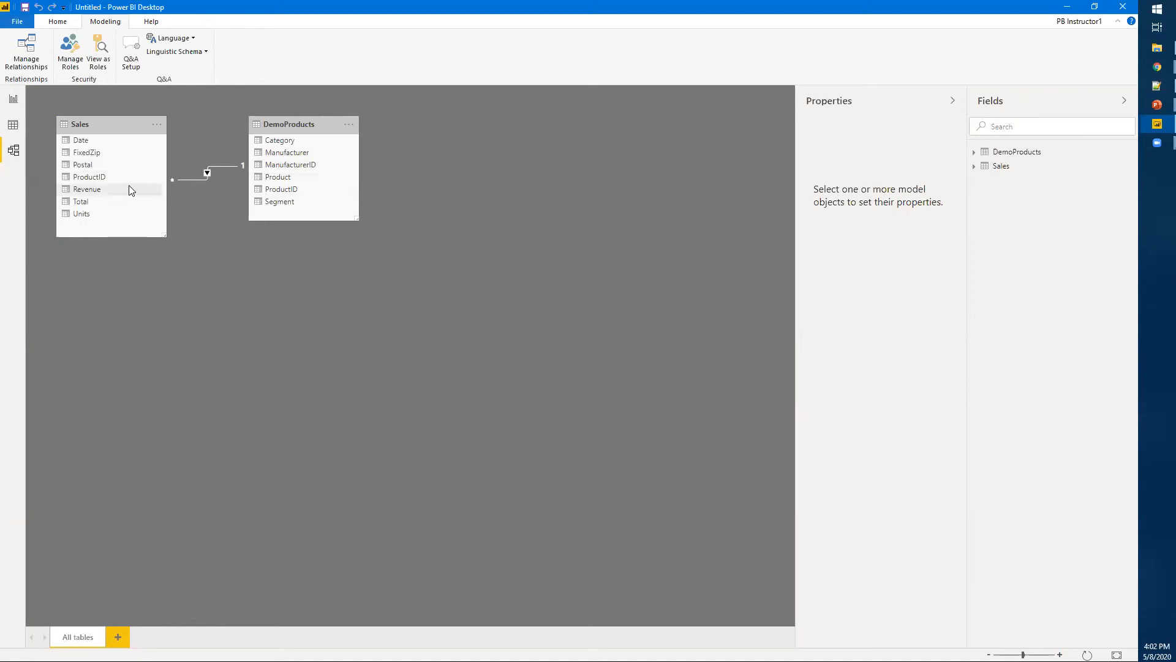
Create a clustered column chart of Sales Revenue by Product on the report page and widen it
left_click(13, 125)
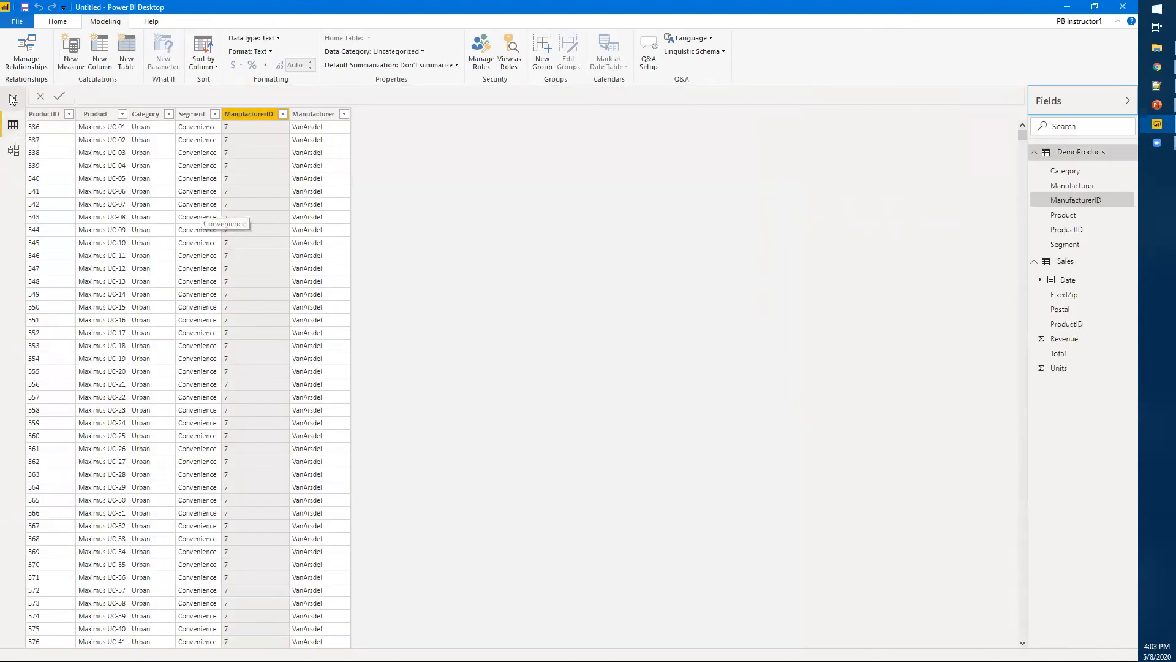
left_click(14, 100)
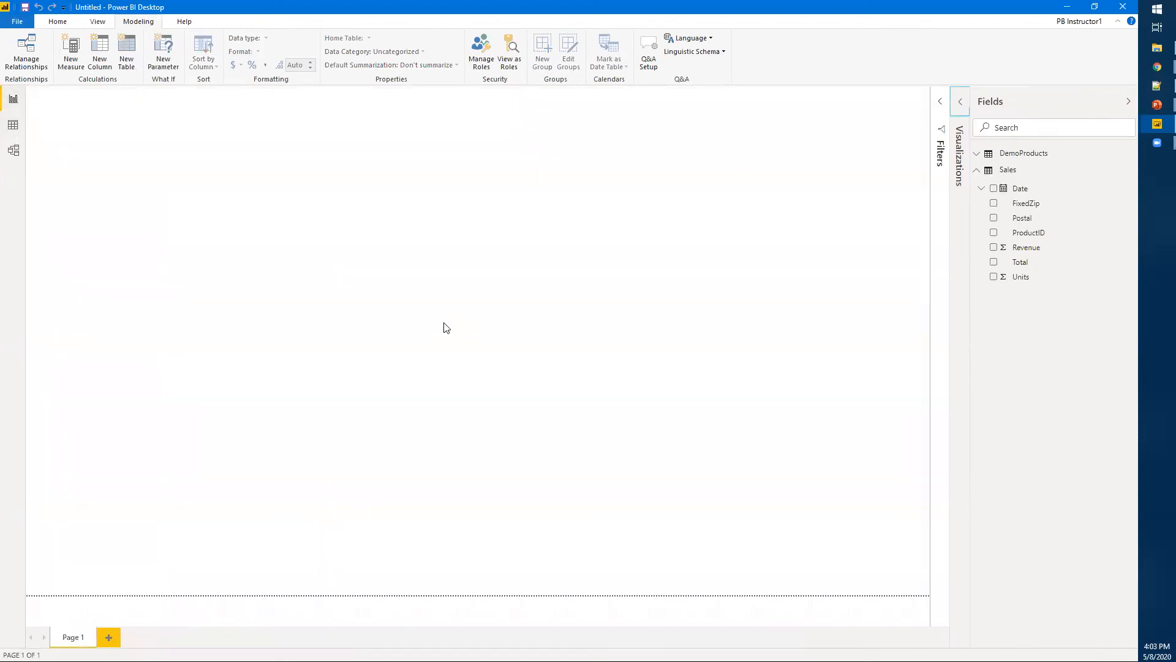
left_click(962, 105)
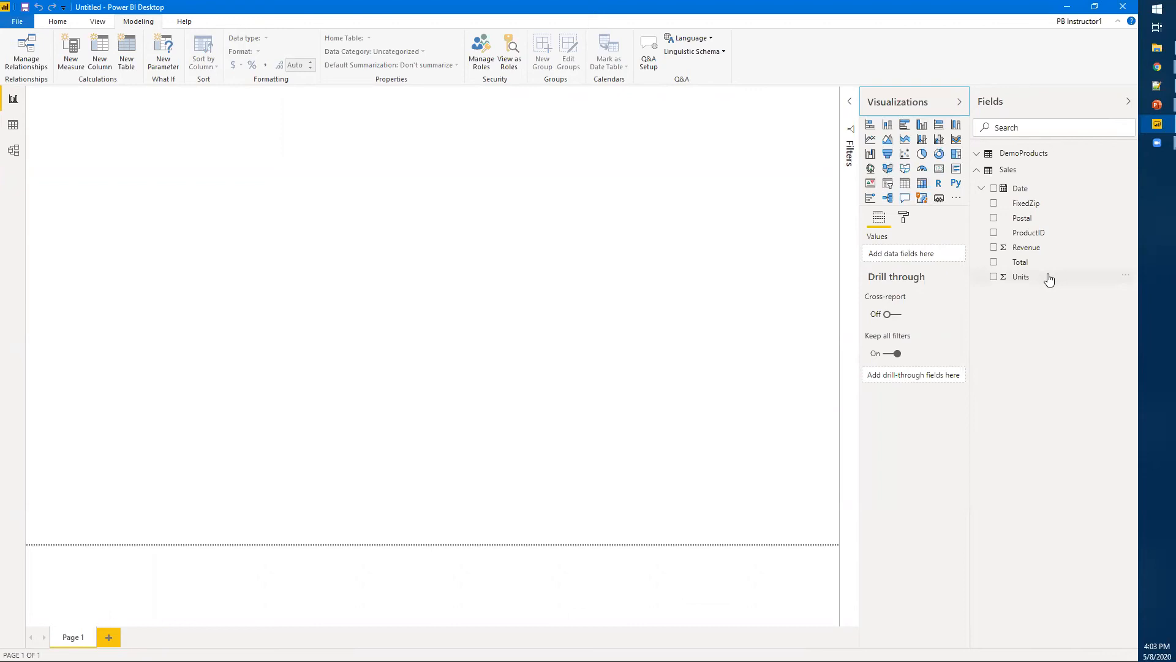
left_click(994, 247)
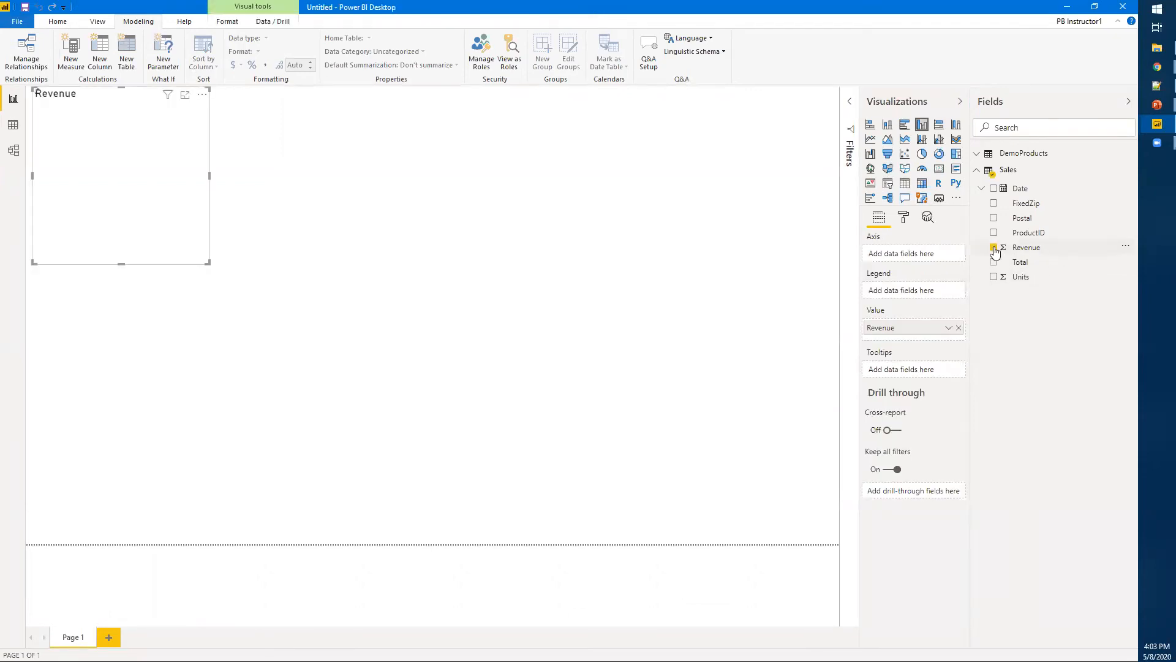
left_click(977, 154)
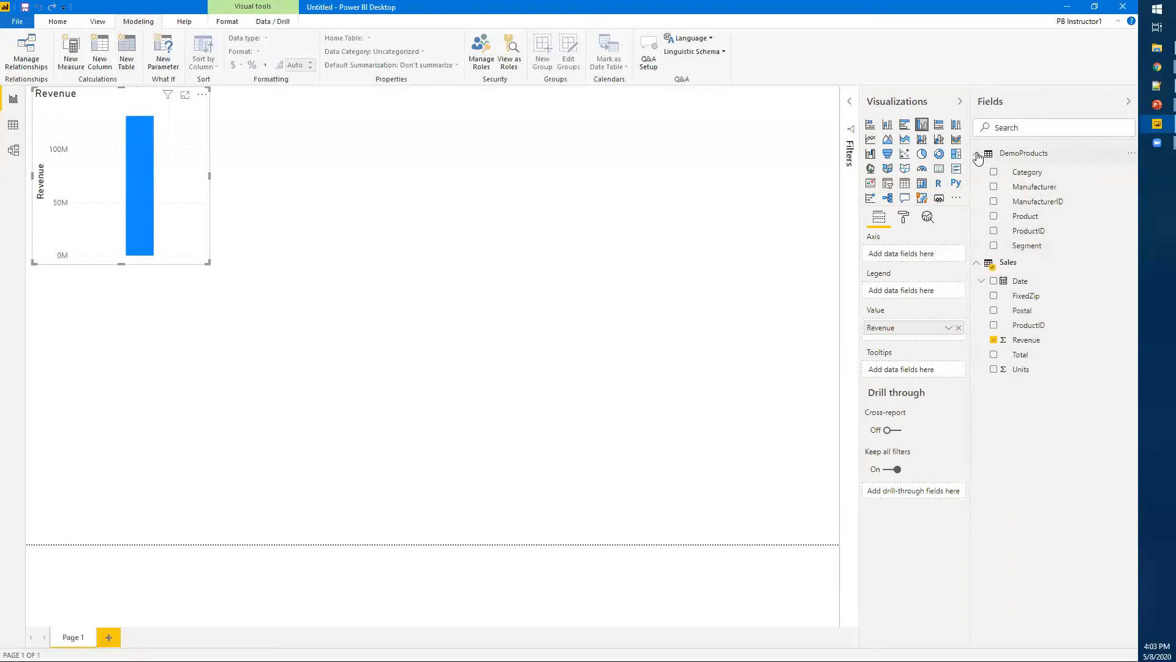
left_click(995, 217)
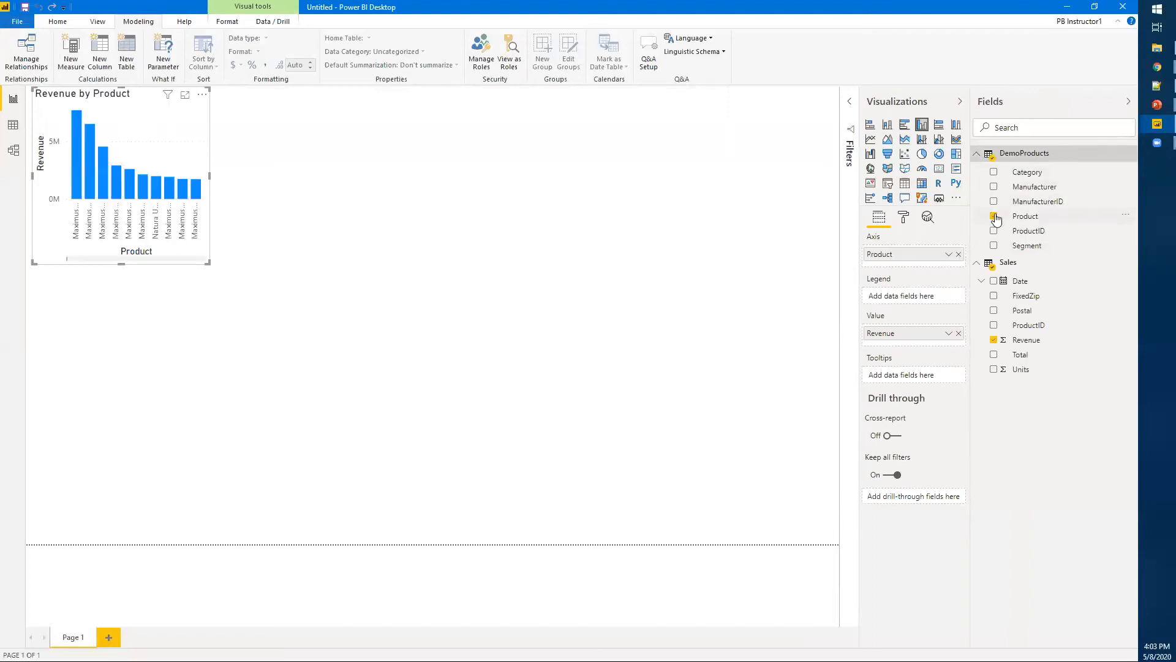
left_click_drag(208, 176, 569, 196)
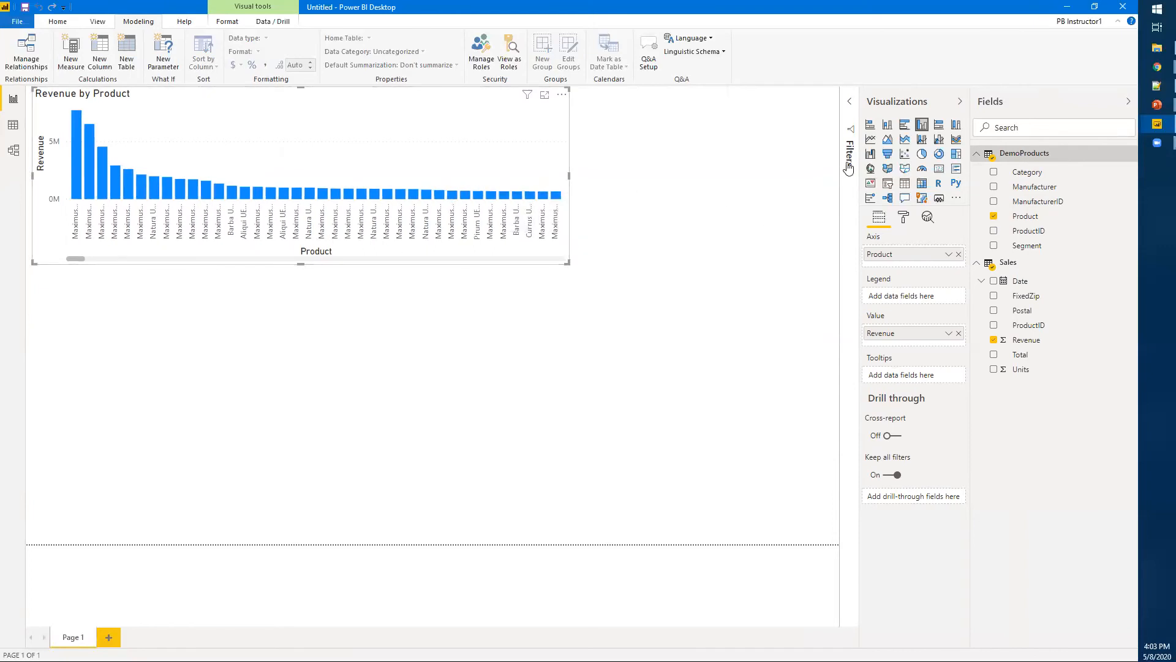
Change the Revenue by Product visual to a stacked bar chart and look through its formatting and analytics options
left_click(870, 126)
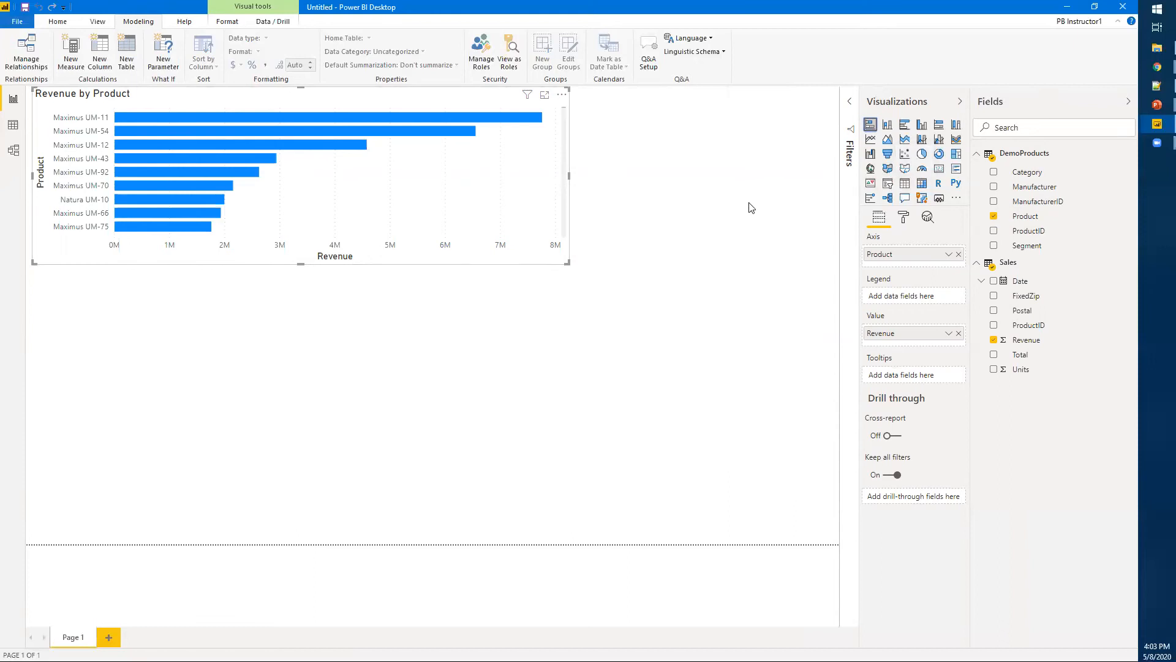
left_click(904, 218)
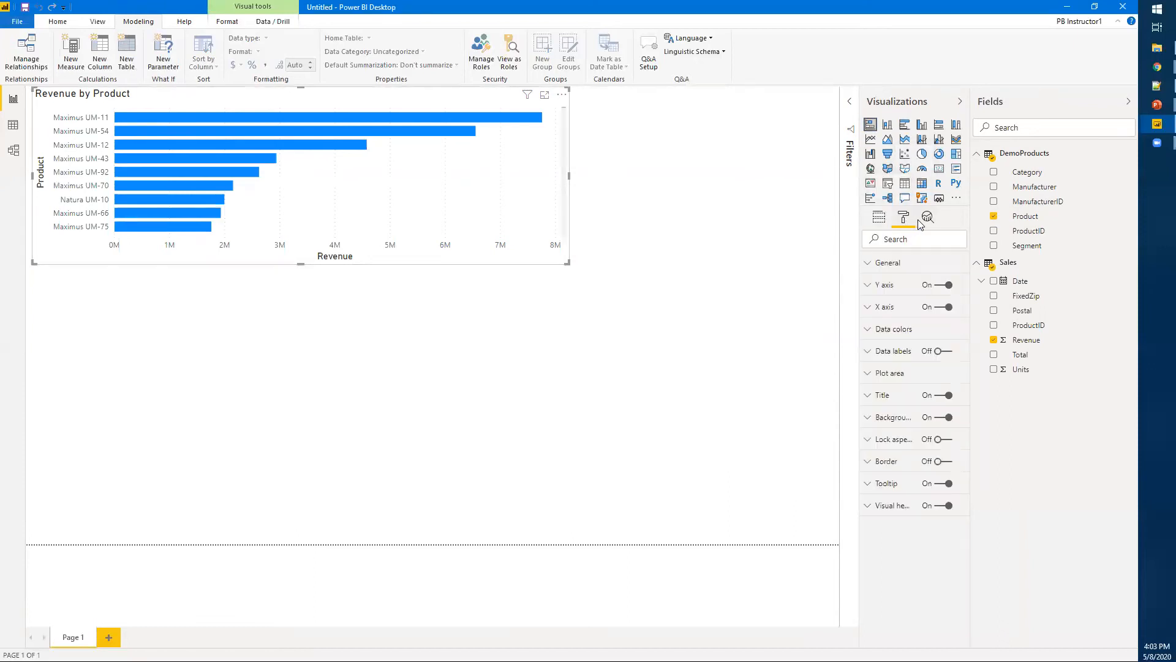
left_click(927, 219)
left_click(904, 221)
left_click(881, 219)
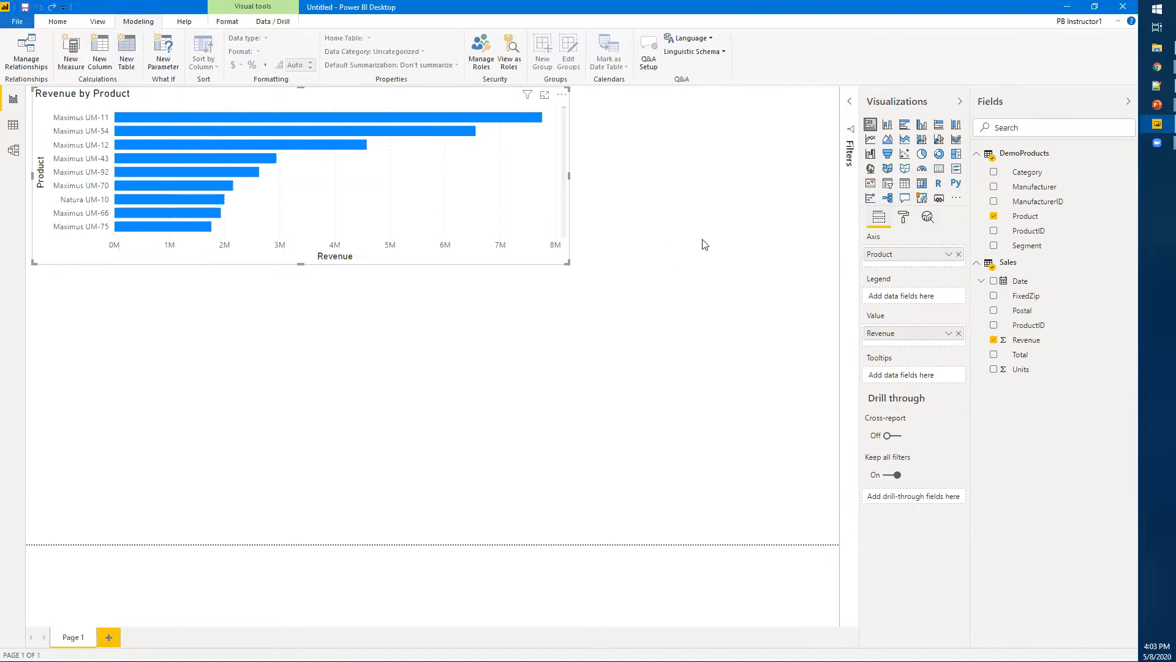
Show the Revenue by Product visual as a table and check the relationship between Sales and DemoProducts in the model
left_click(905, 185)
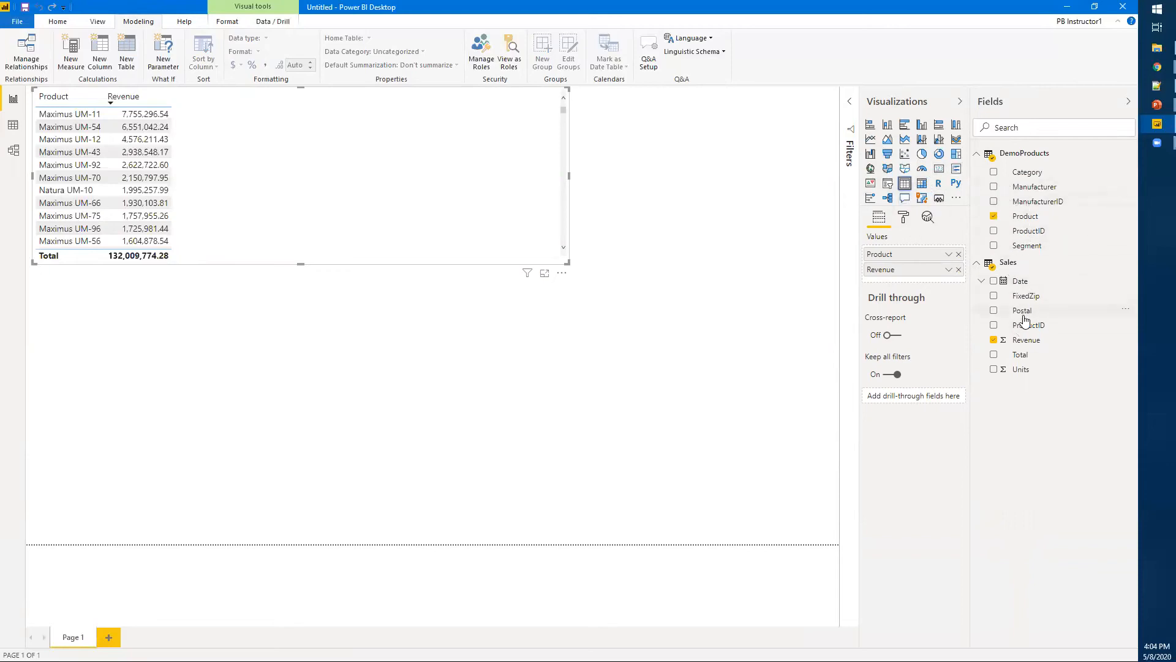
left_click(14, 155)
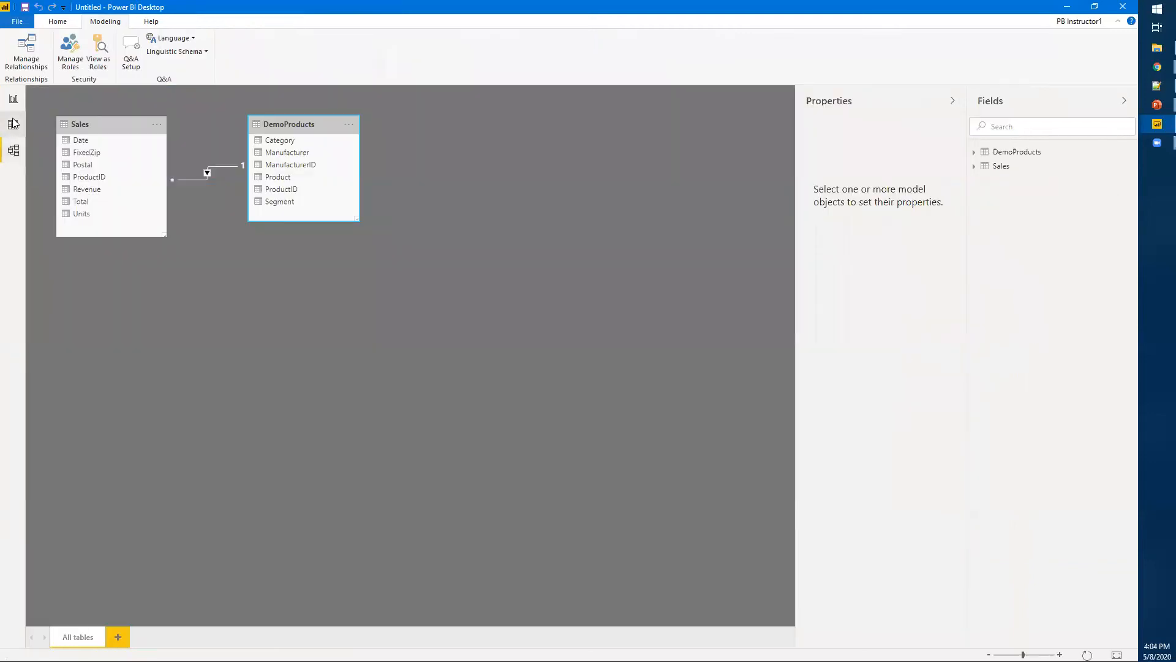
left_click(14, 100)
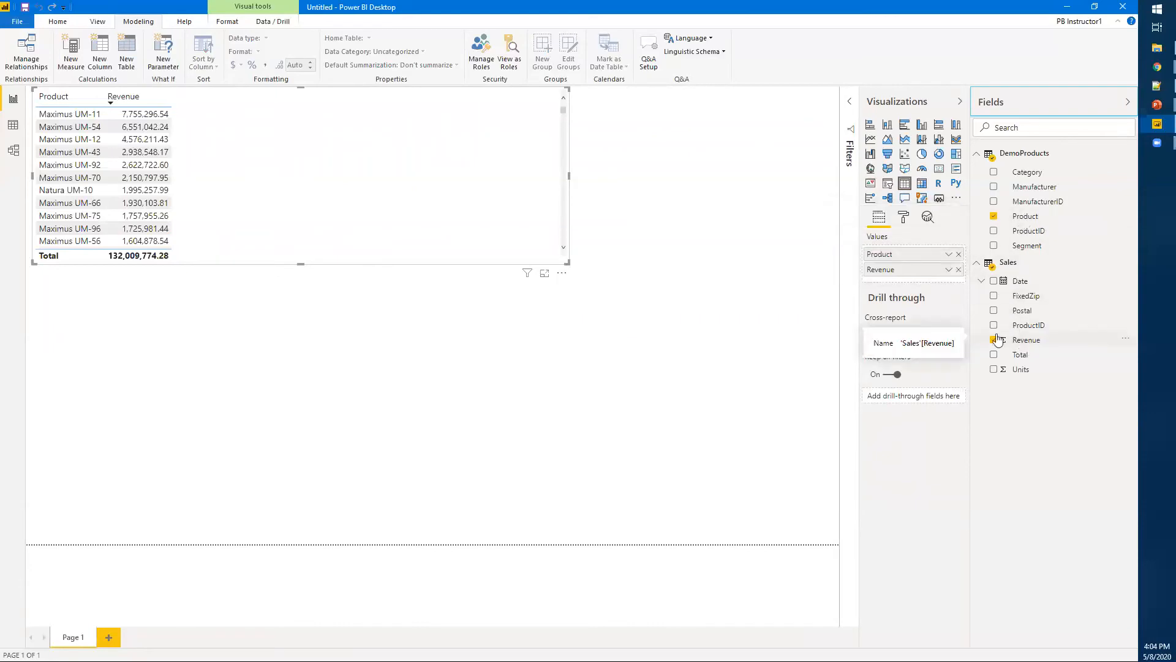
Toggle the sort order of the table's Revenue column and summarize Revenue by Average
left_click(131, 118)
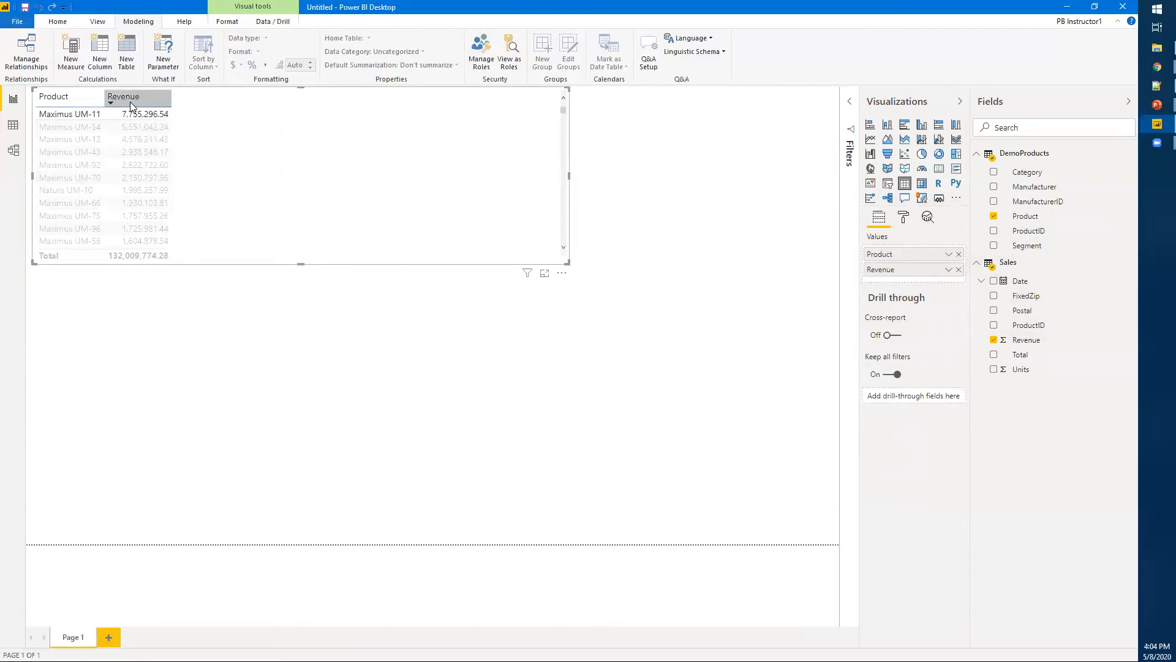
left_click(131, 98)
left_click(130, 102)
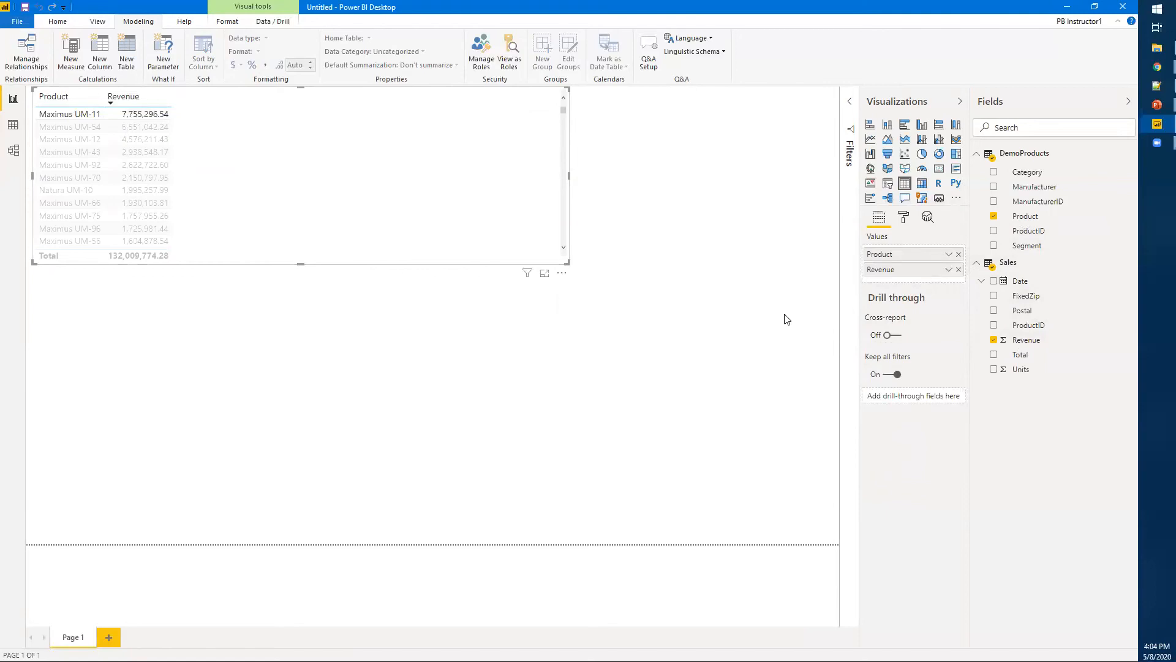
left_click(948, 269)
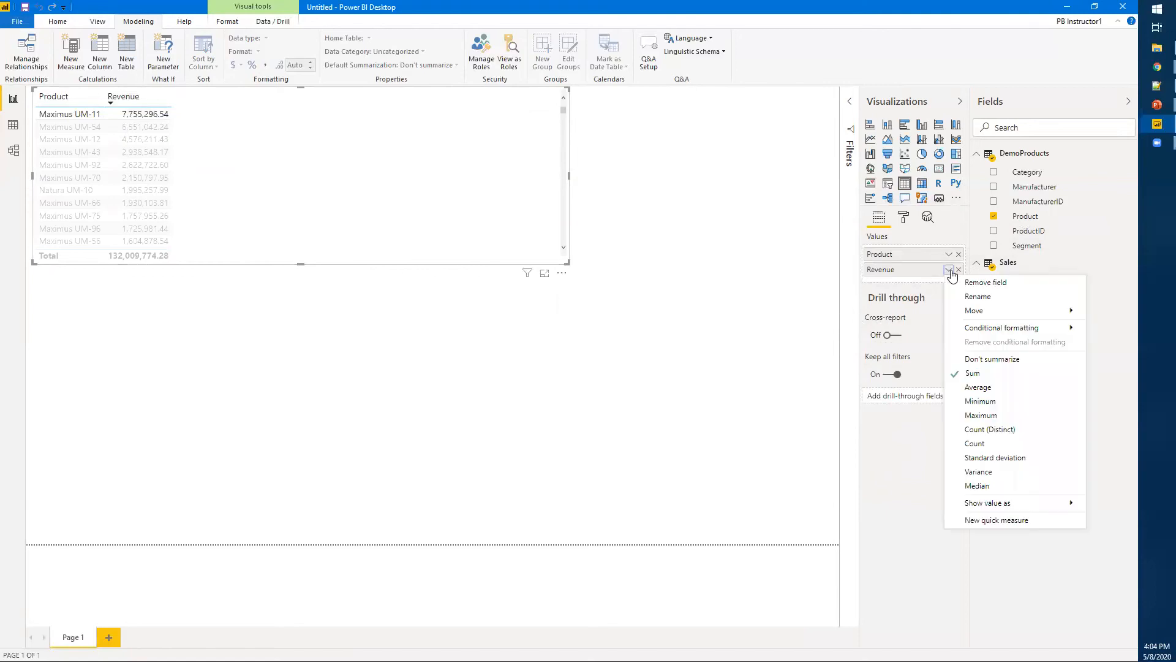
left_click(968, 387)
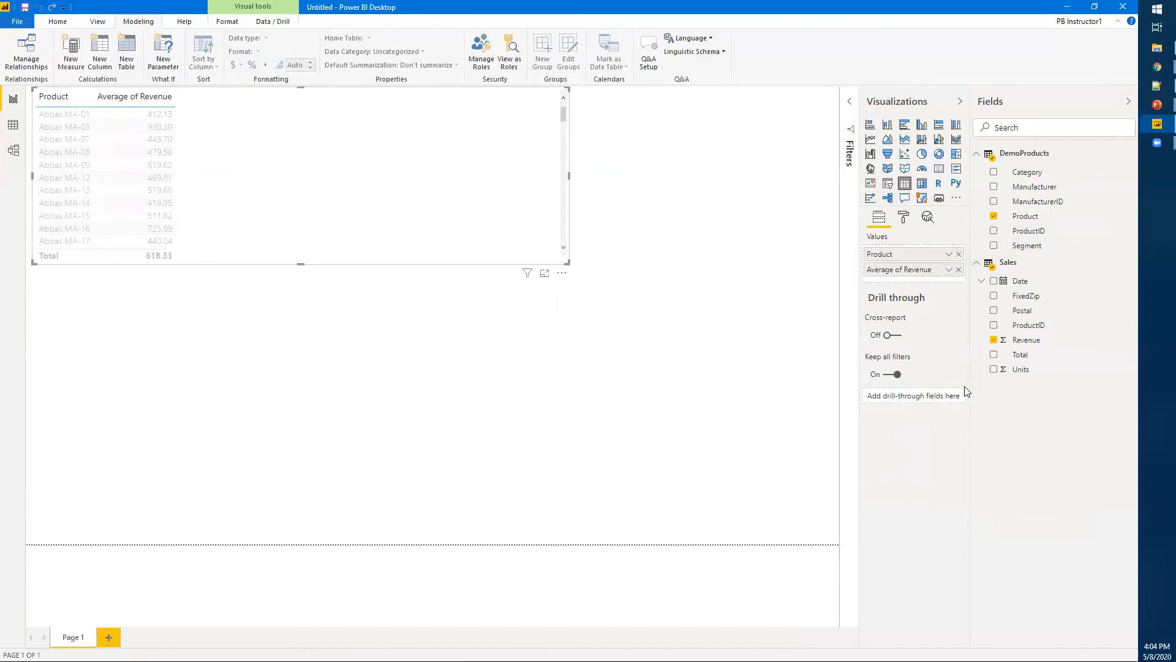
Change the visual to a clustered bar chart and summarize Revenue by Sum
left_click(905, 125)
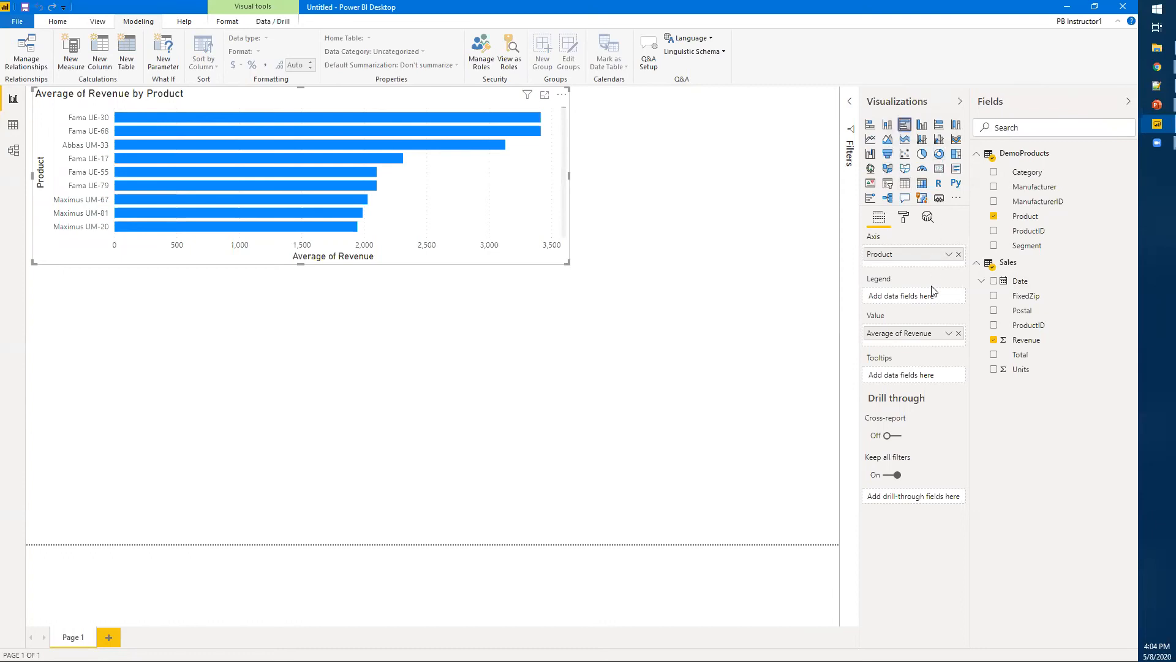
left_click(948, 333)
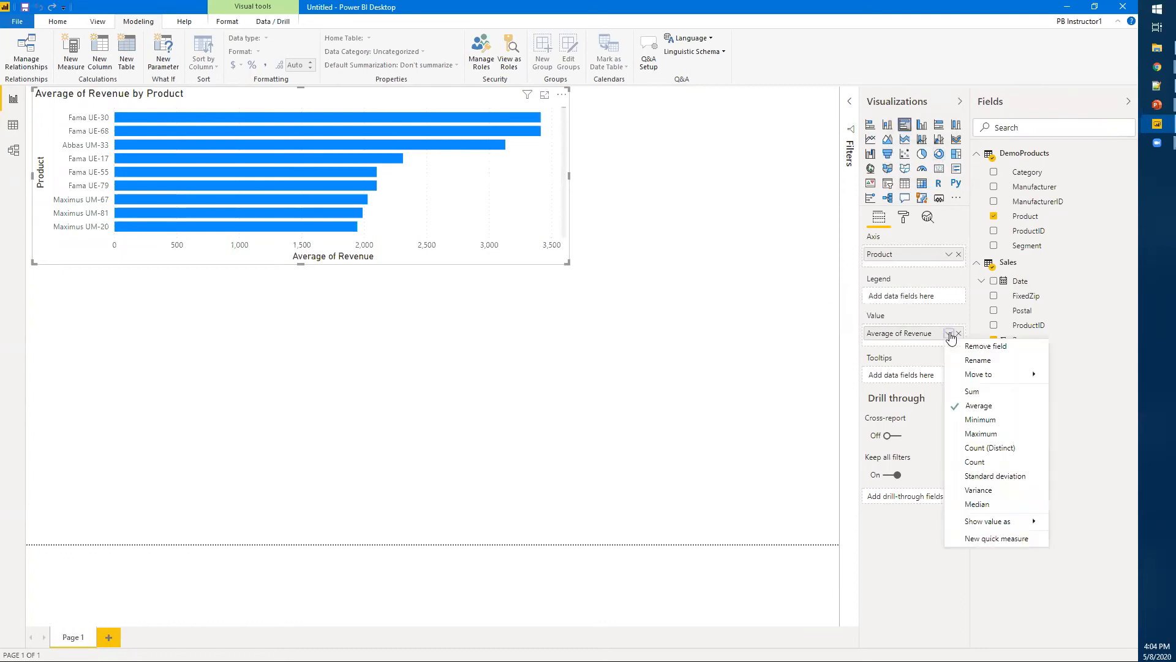
left_click(971, 391)
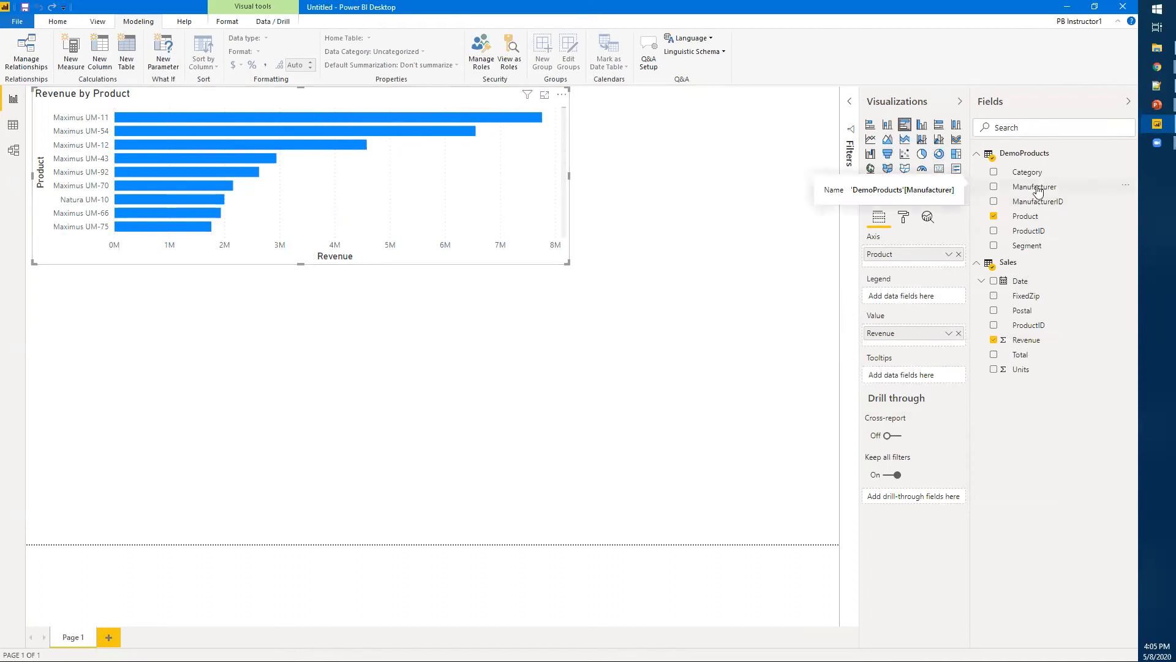
Replace Product with Manufacturer in the Revenue visual and display it as a pie chart
left_click(993, 188)
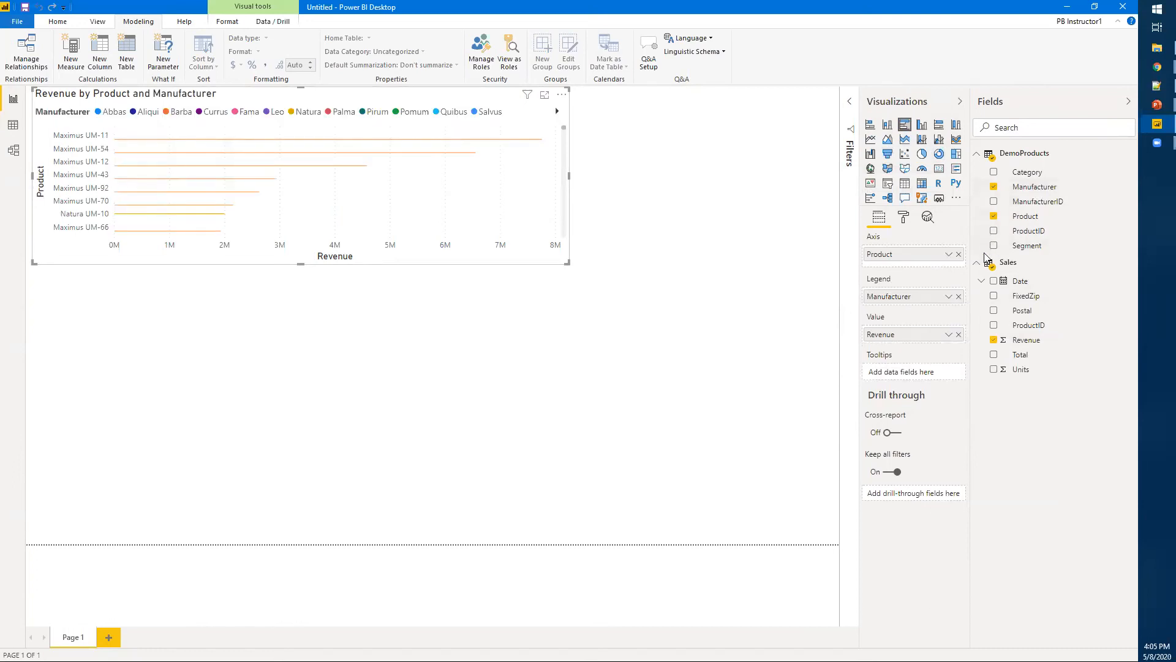
left_click(993, 218)
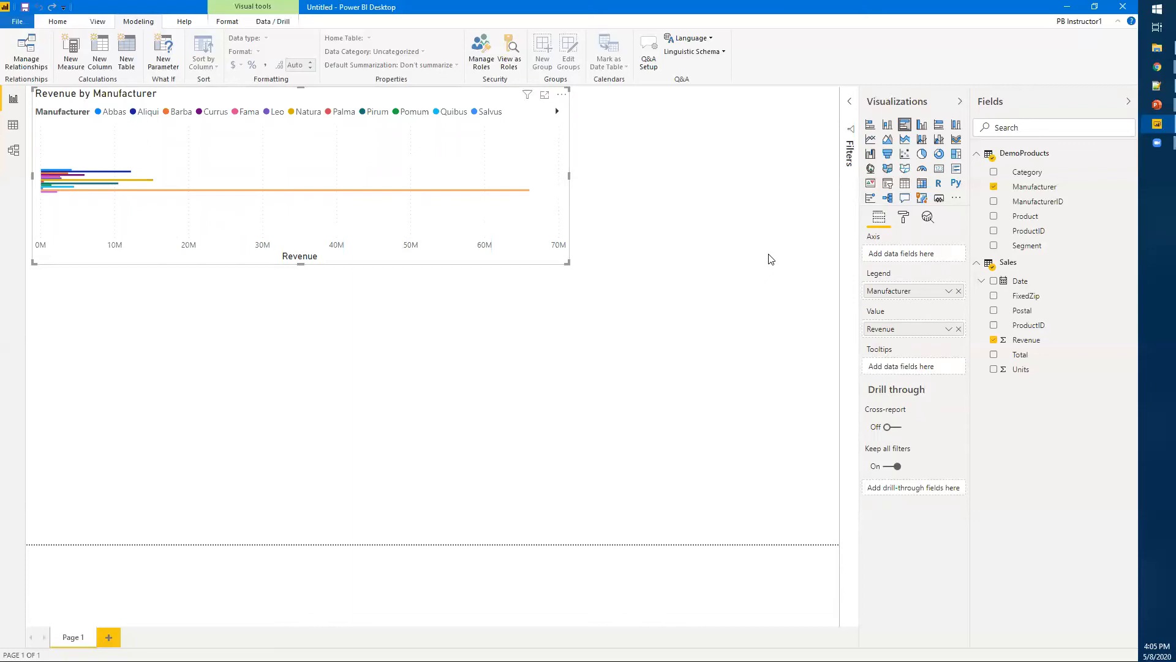
left_click(922, 155)
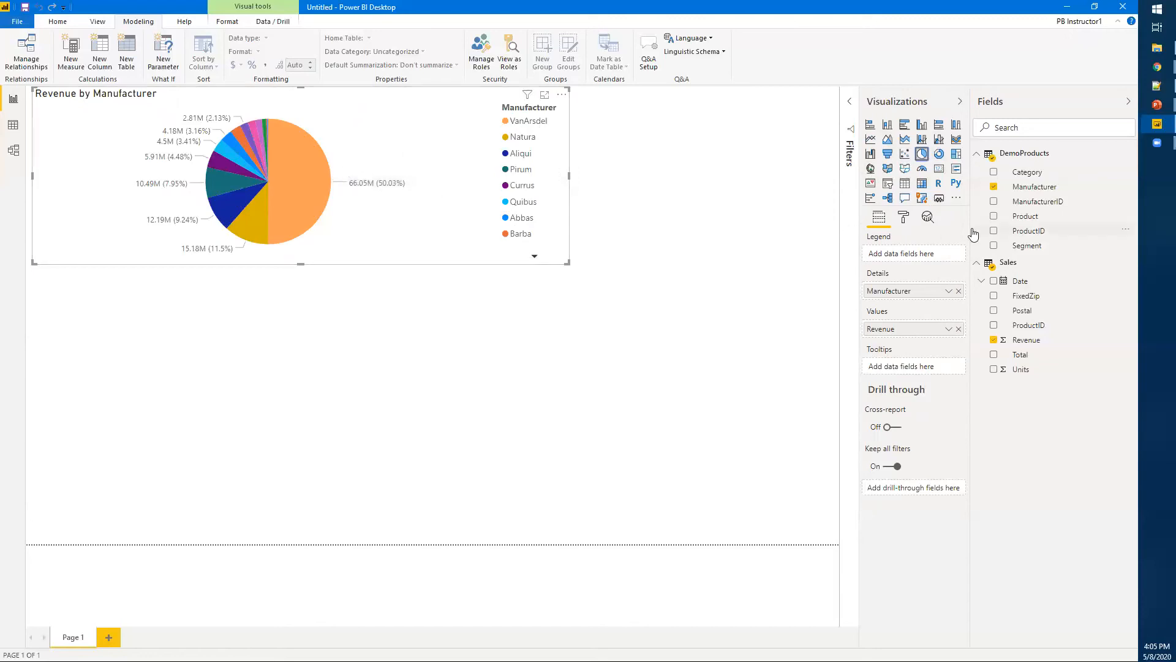
Replace Manufacturer with Product in the revenue pie chart, display it as a stacked bar chart, and move it right to free space beside it
left_click(994, 188)
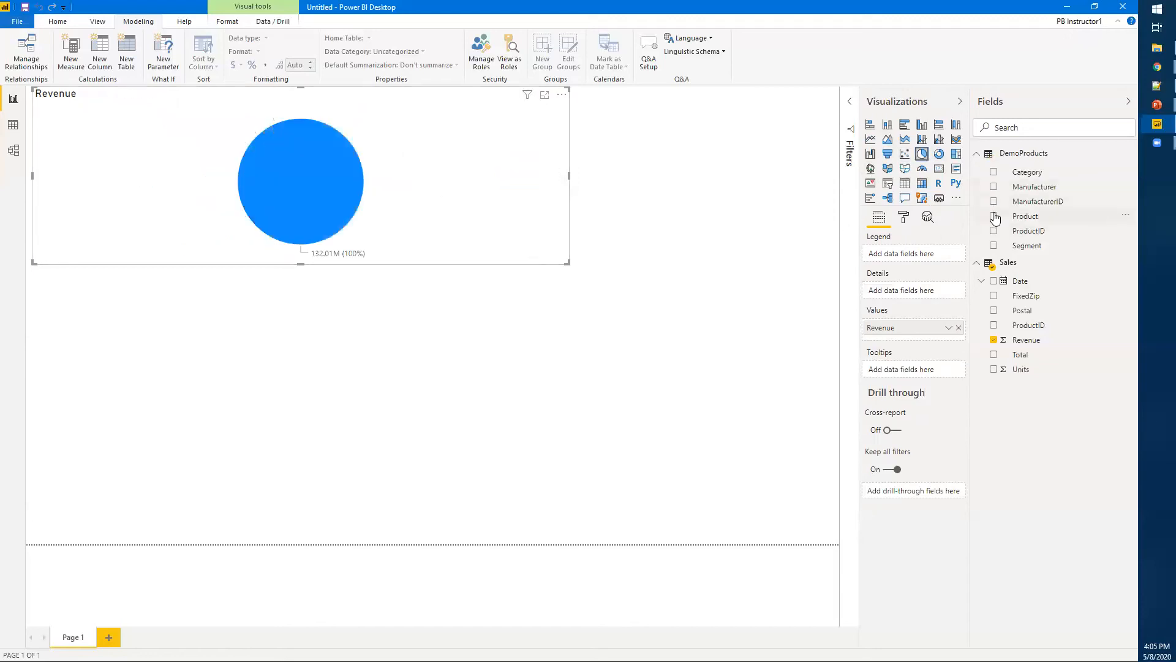
left_click(993, 217)
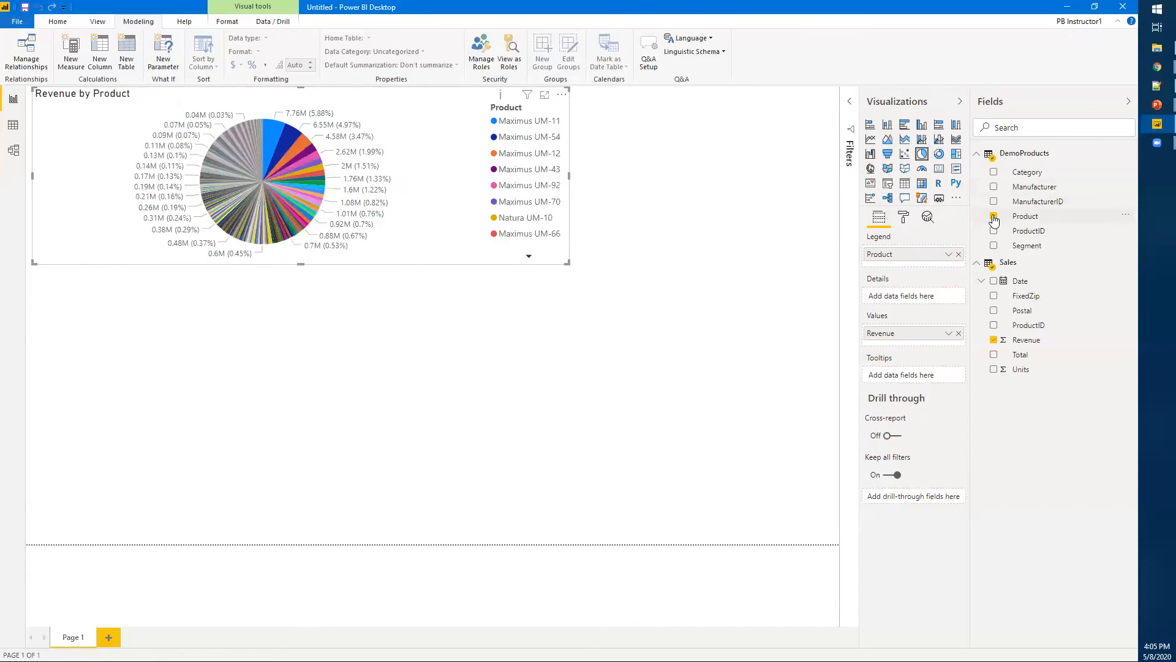
left_click(870, 125)
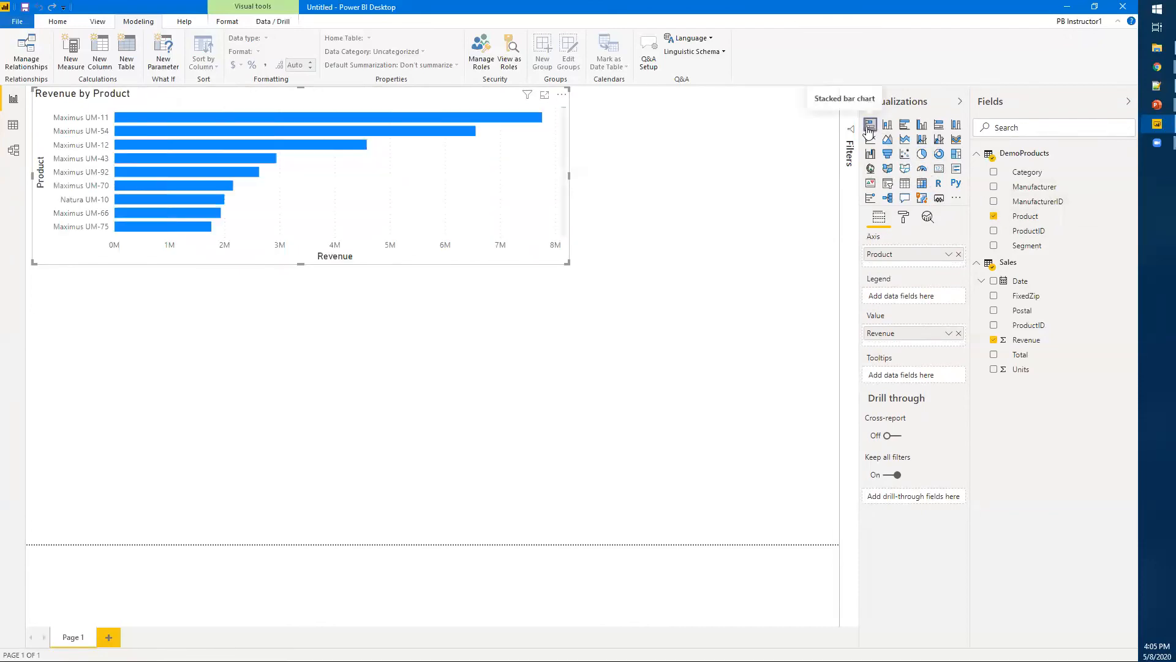
left_click_drag(482, 187, 661, 190)
left_click(691, 308)
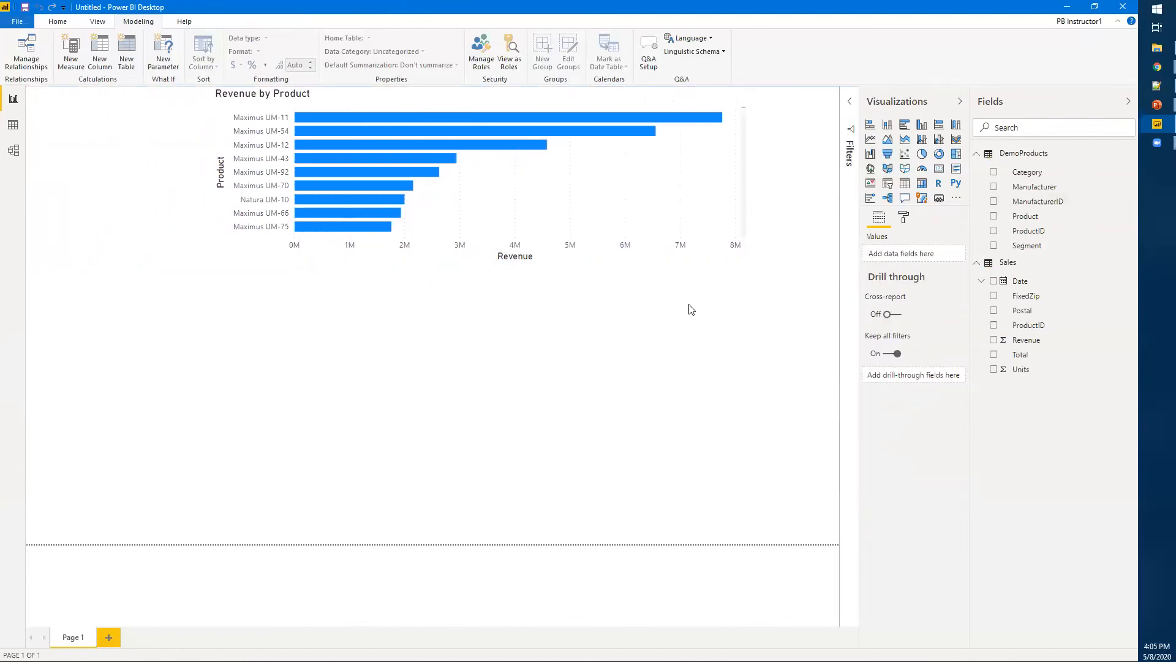
Add a Manufacturer slicer at the page's upper-left corner, resized narrower and taller beside the Revenue by Product chart
left_click(888, 189)
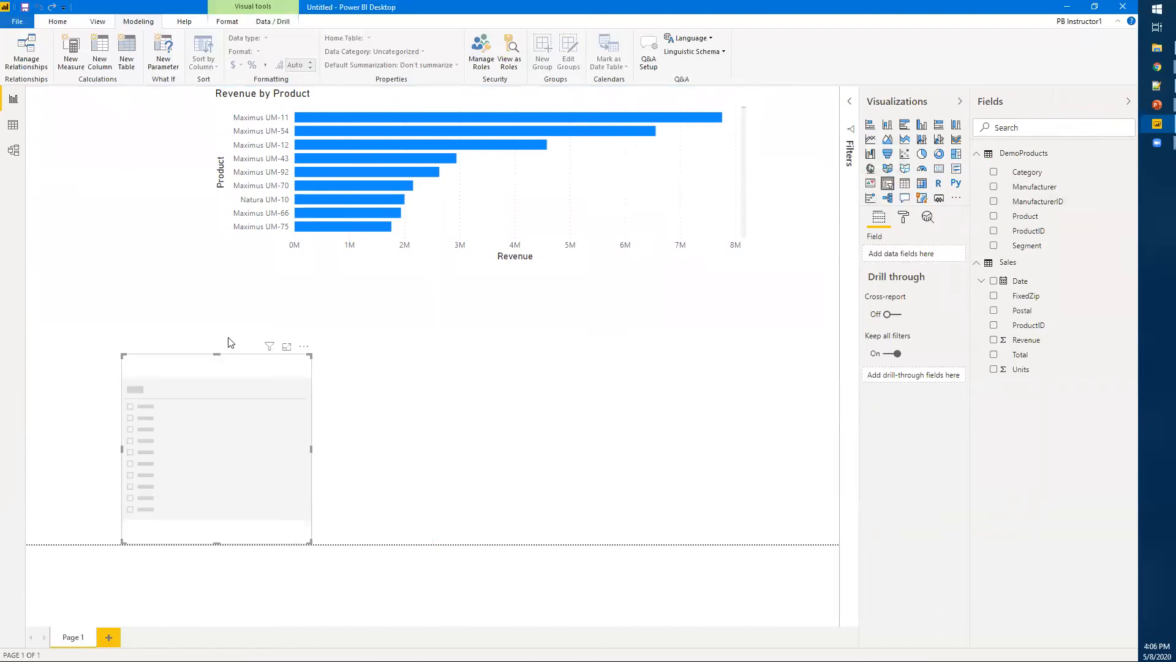
left_click_drag(172, 368, 57, 115)
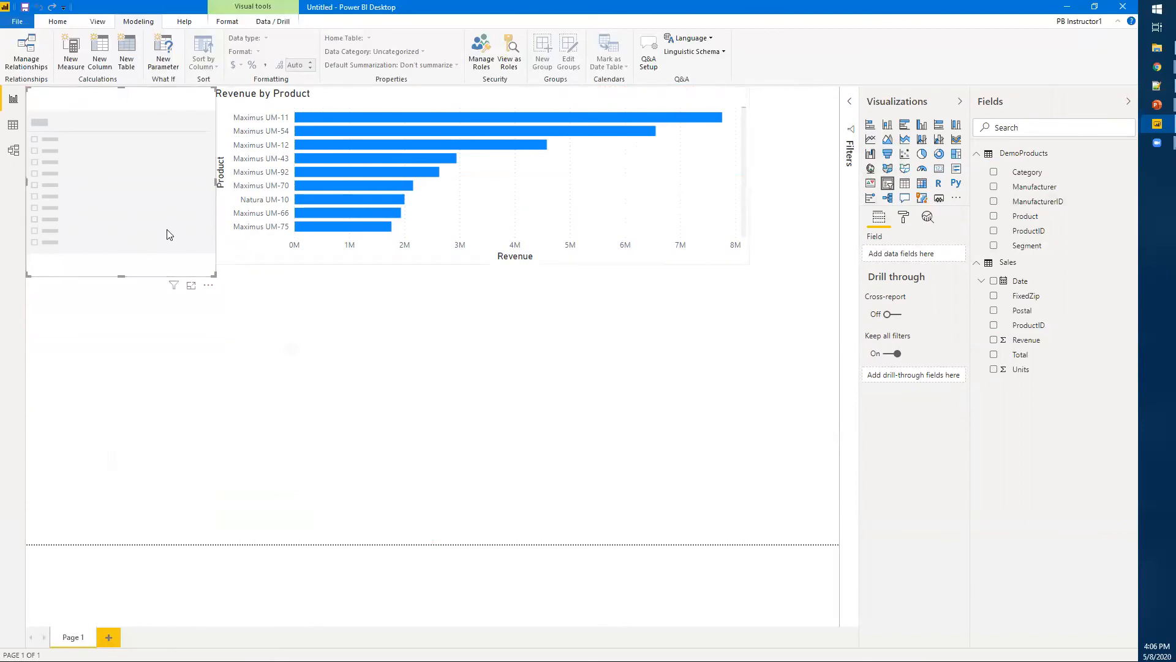
left_click_drag(216, 181, 204, 183)
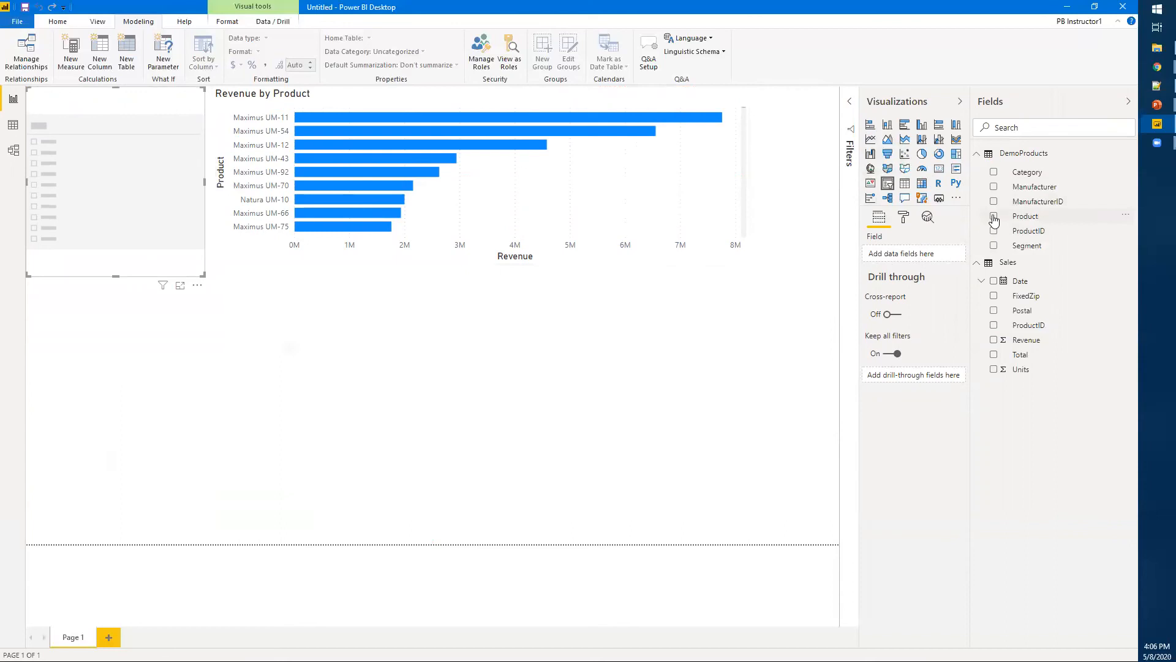
left_click(994, 188)
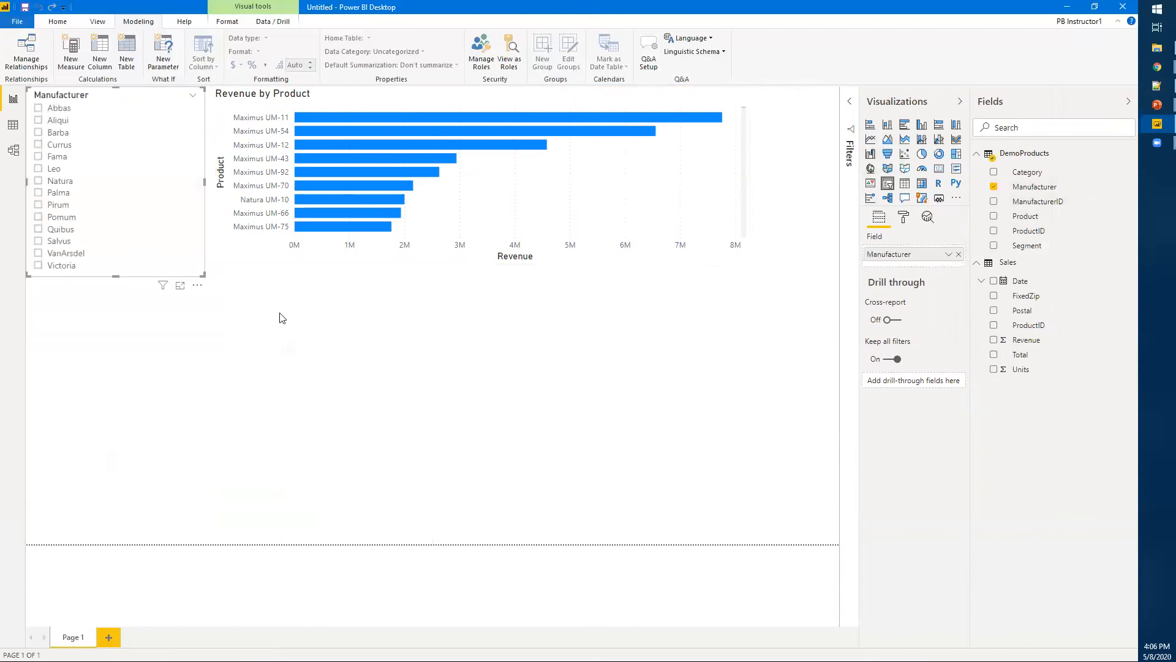
left_click_drag(117, 271, 117, 370)
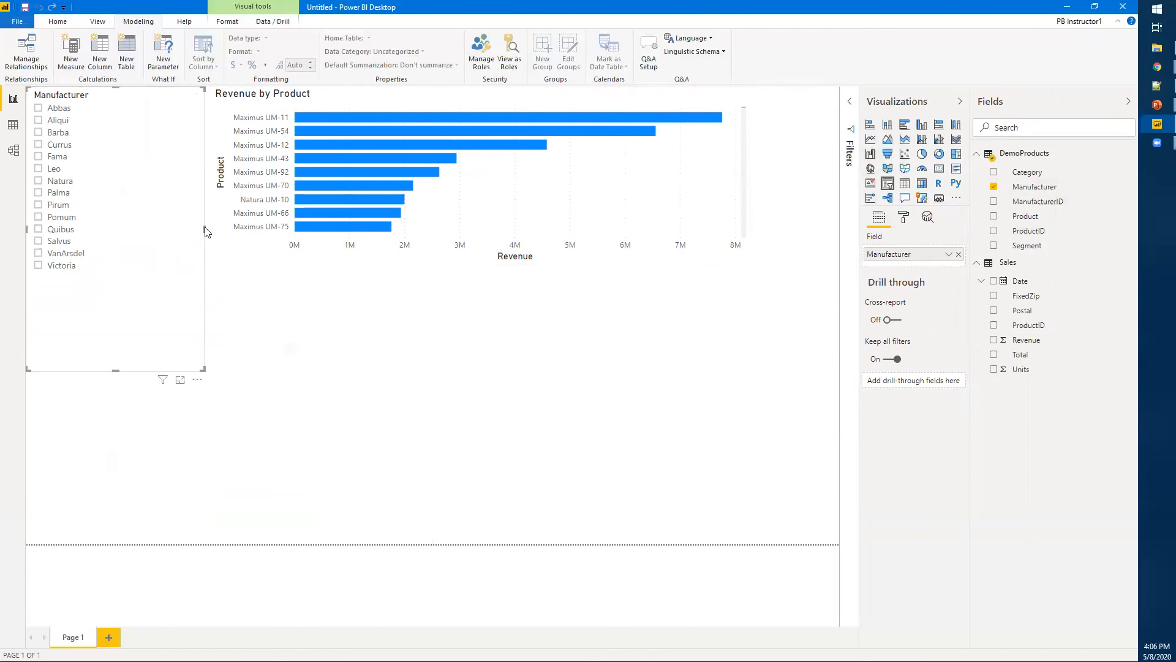
left_click_drag(204, 228, 137, 230)
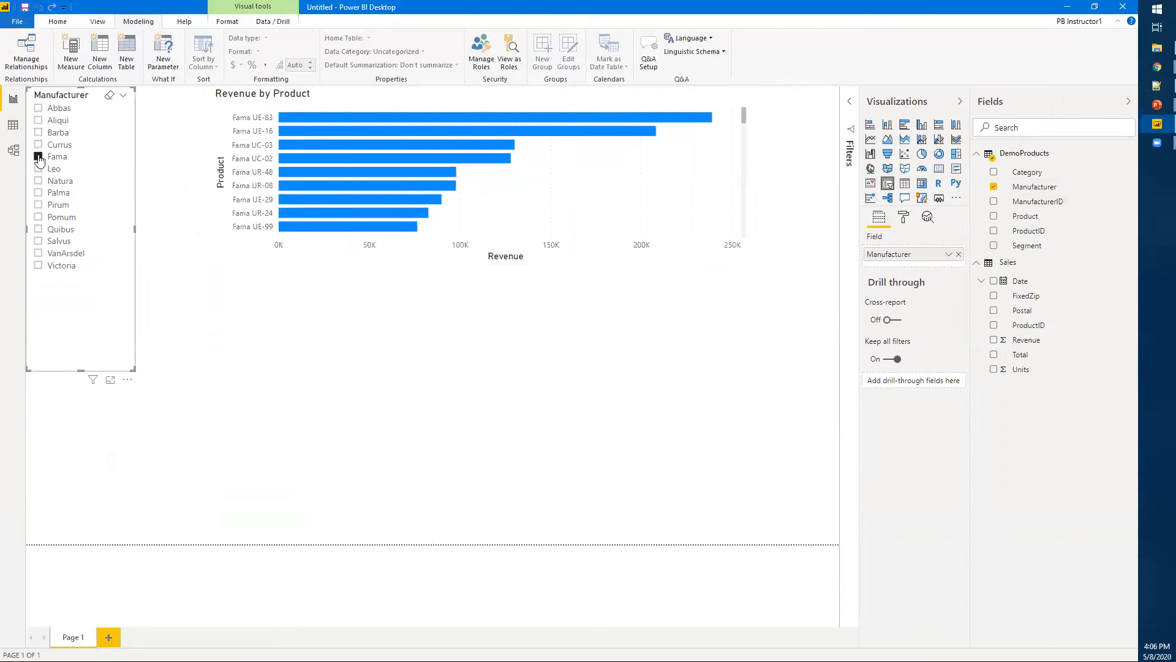
Filter the Revenue by Product chart with the Manufacturer slicer for Pirum, Salvus, Currus and Aliqui in turn
left_click(39, 206)
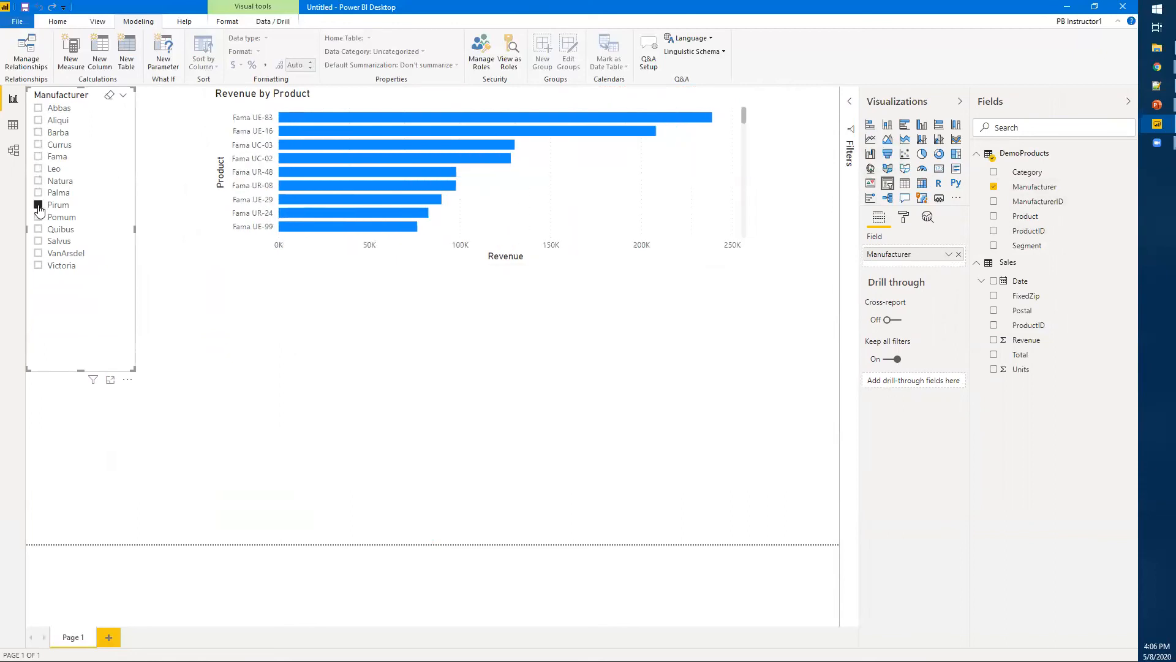
left_click(38, 241)
left_click(39, 145)
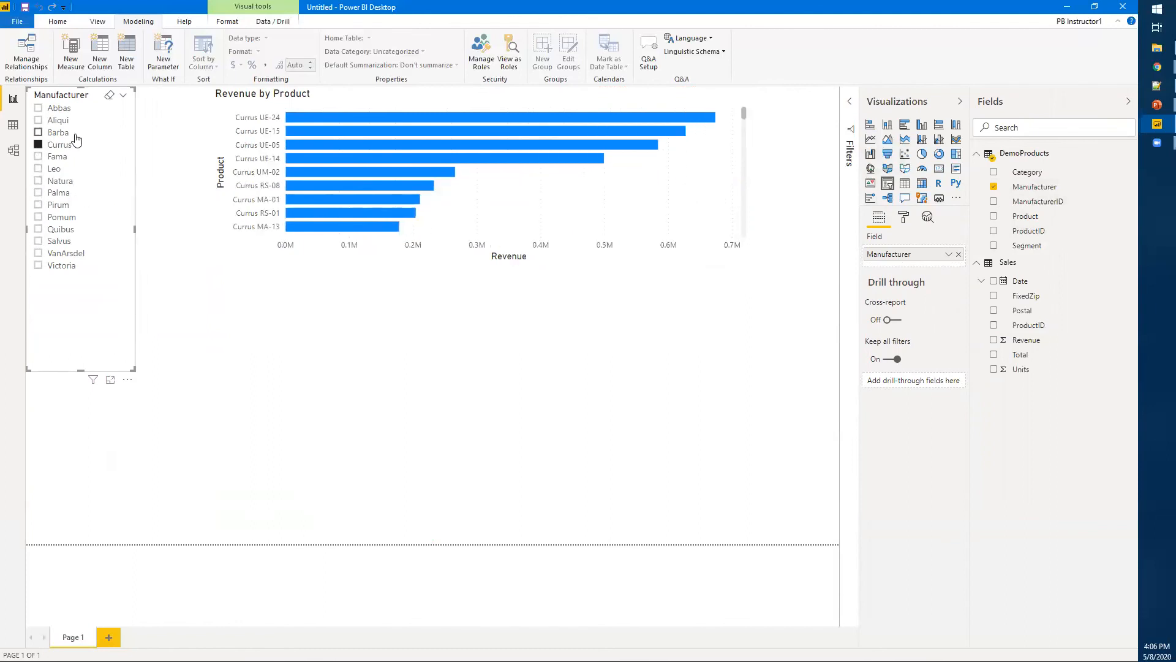
left_click(56, 121)
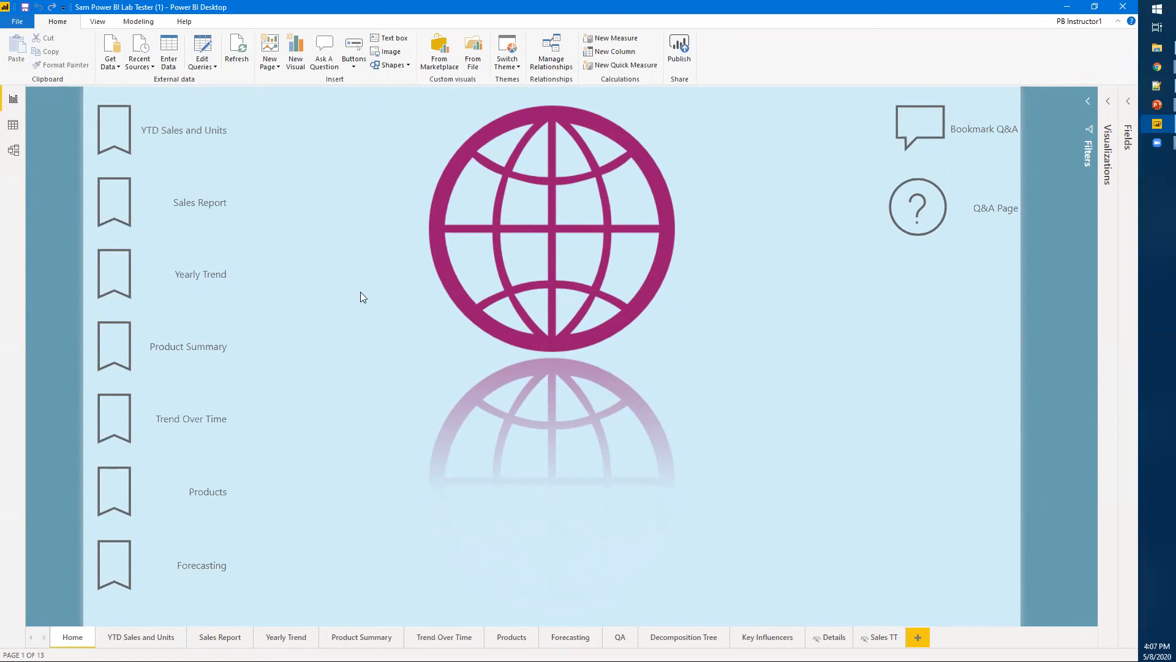
Open the Sales Report page from its Home page bookmark and filter the visuals to month Apr and year 2003
left_click(130, 212, "ctrl")
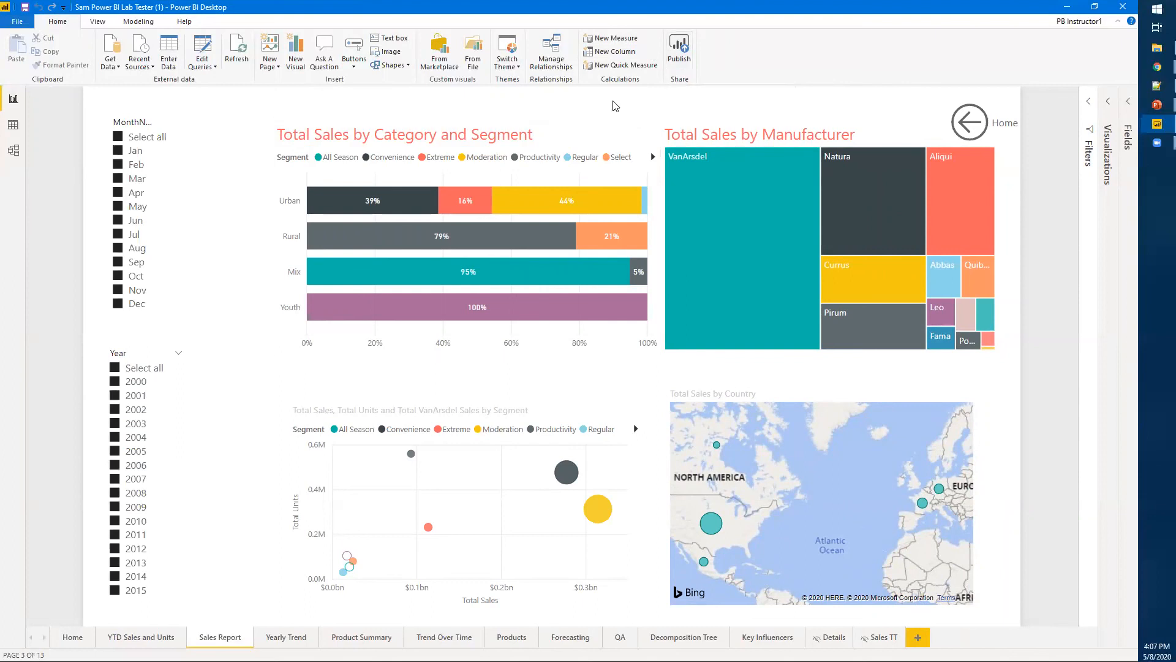
left_click(117, 137)
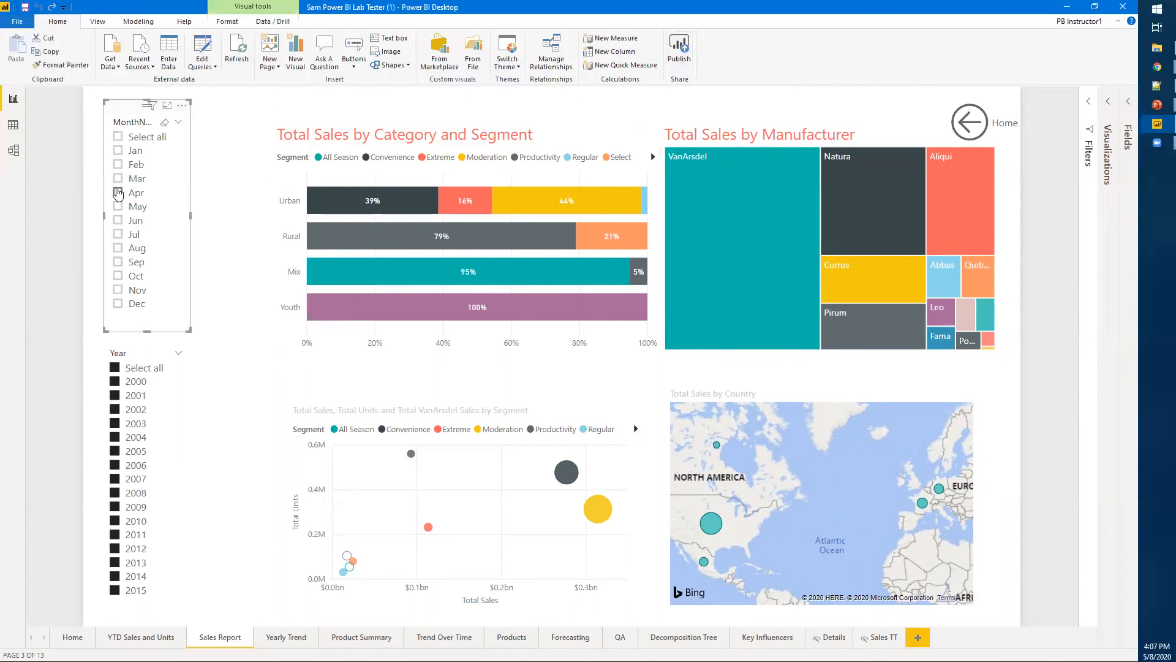
left_click(118, 192)
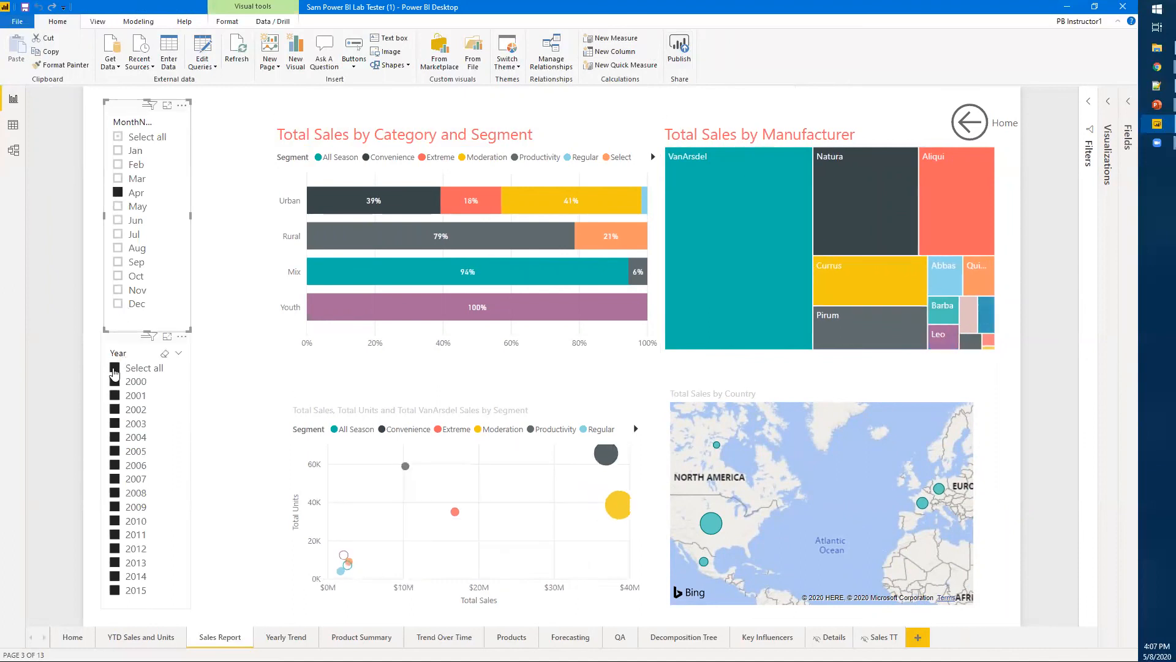
left_click(115, 369)
left_click(117, 424)
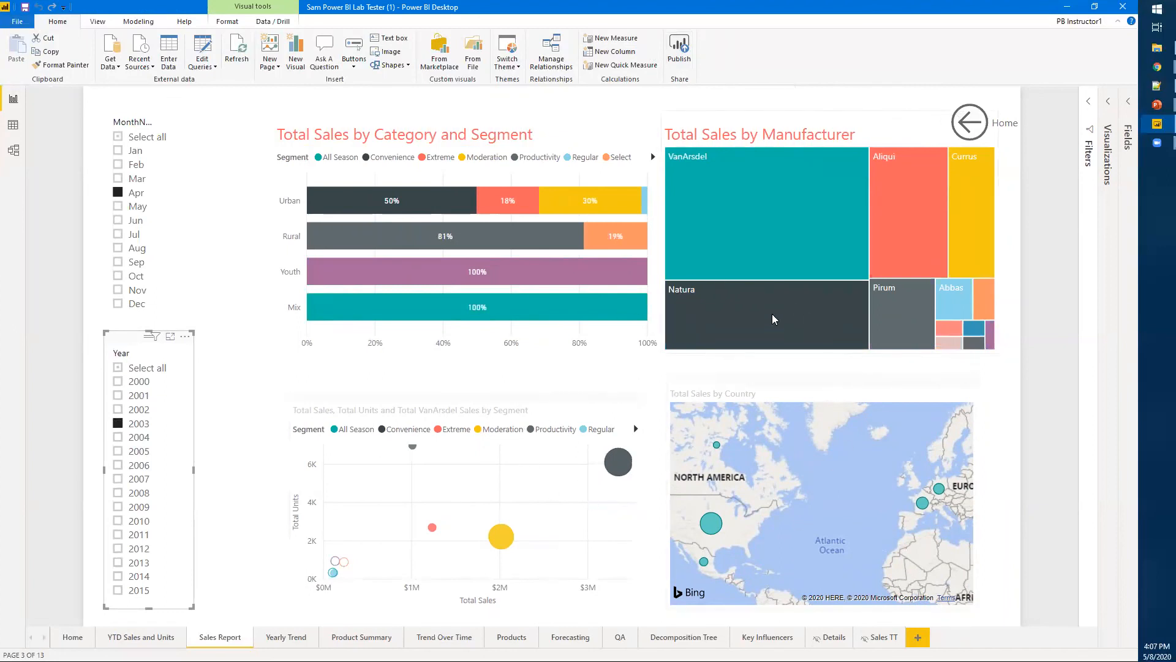
Filter the Yearly Trend page to the country Canada and view the Product Summary page
left_click(294, 637)
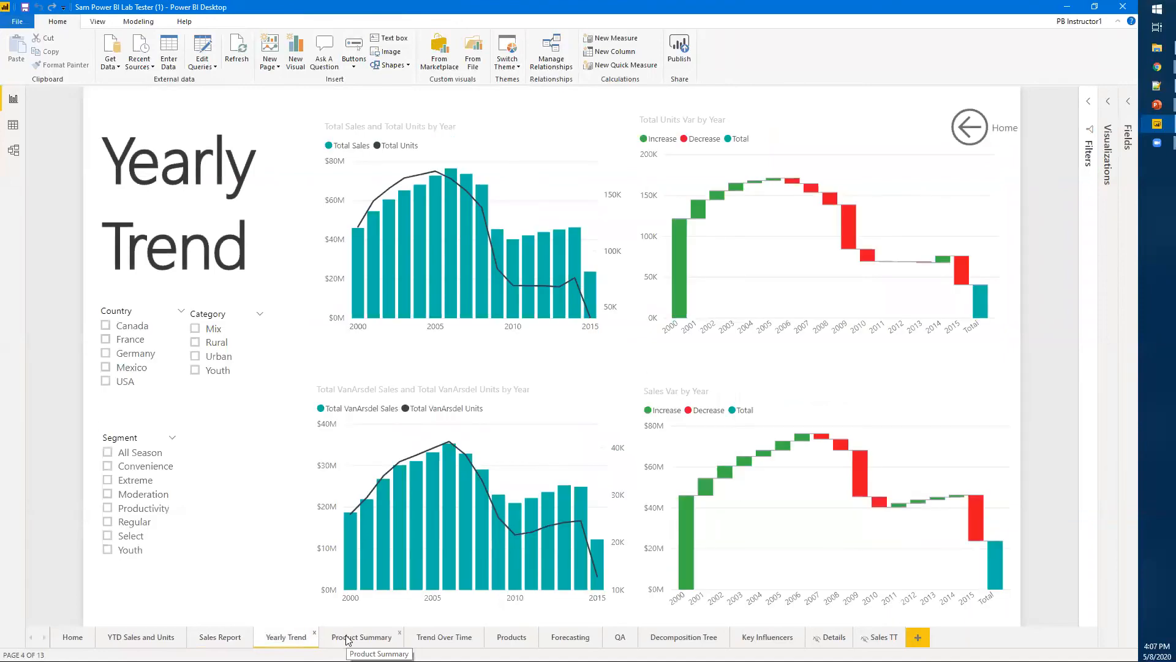
left_click(103, 326)
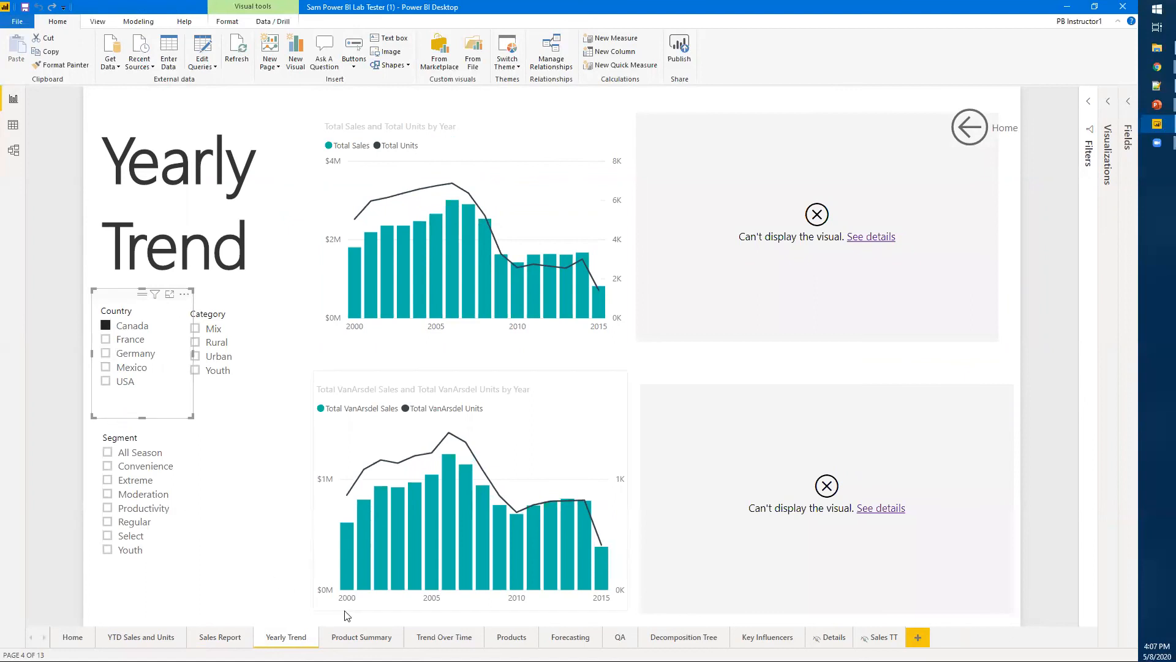
left_click(367, 638)
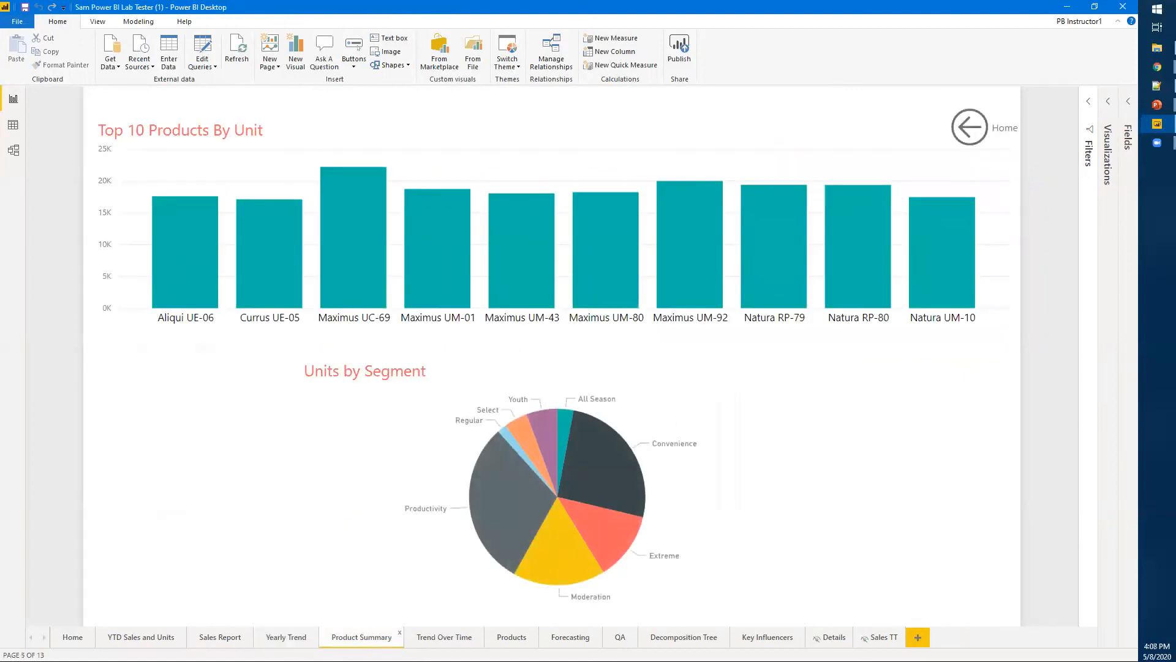
View the Trend Over Time bubble chart at 2002 and 2004, play its yearly timeline, and open the Products page
left_click(442, 637)
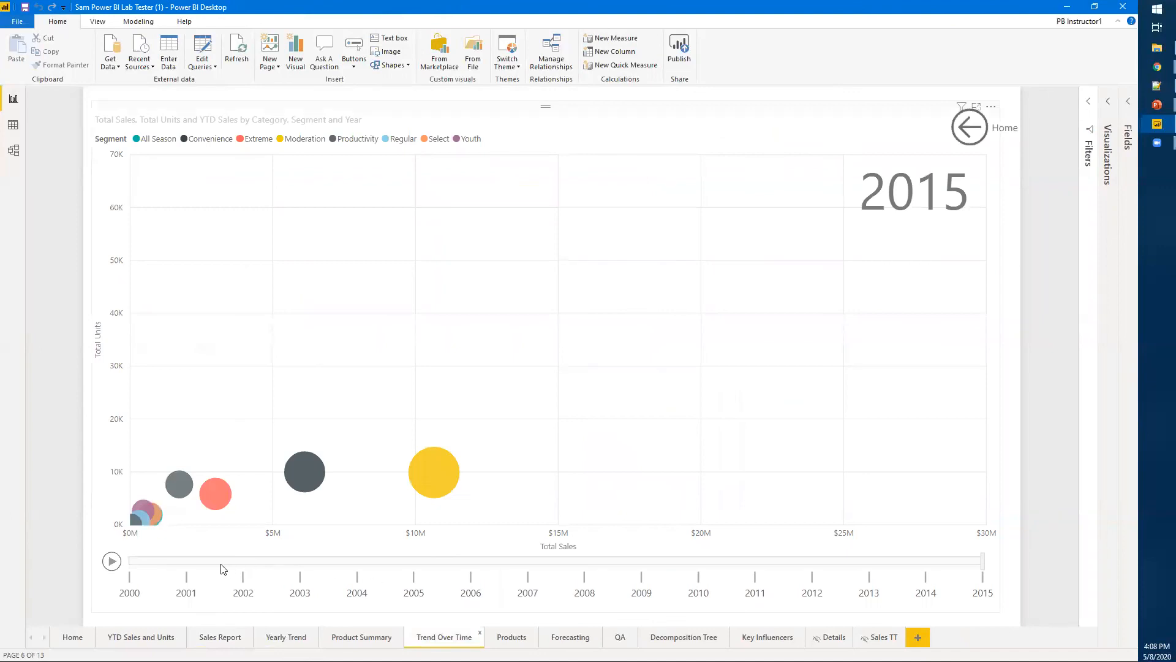
left_click(223, 567)
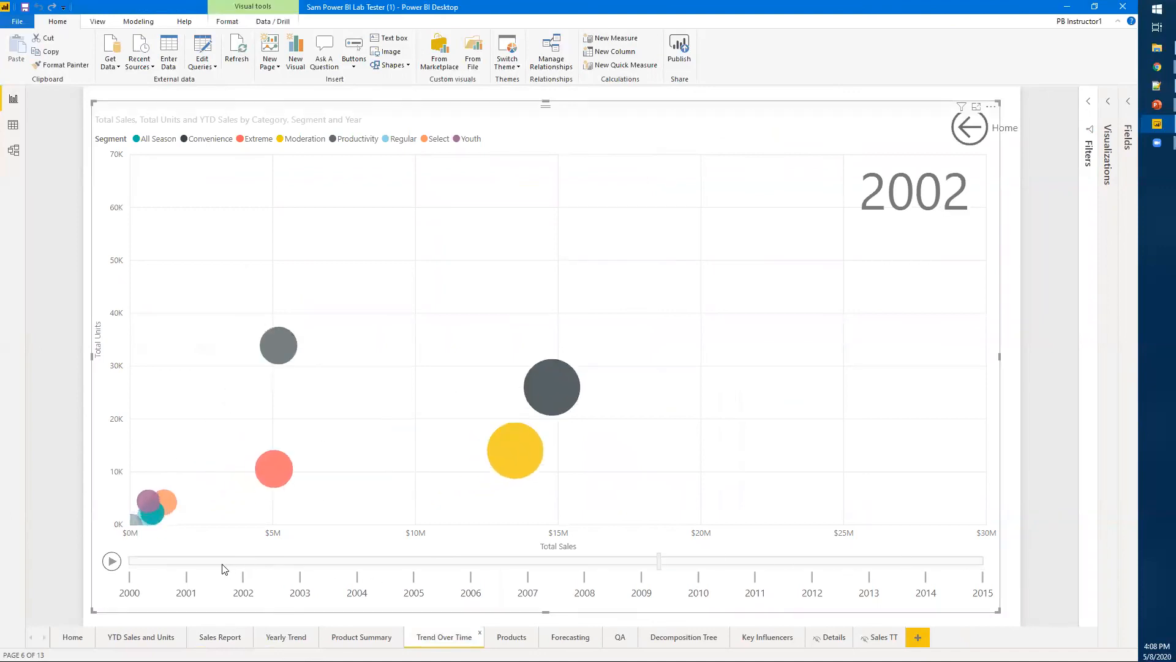
left_click(358, 572)
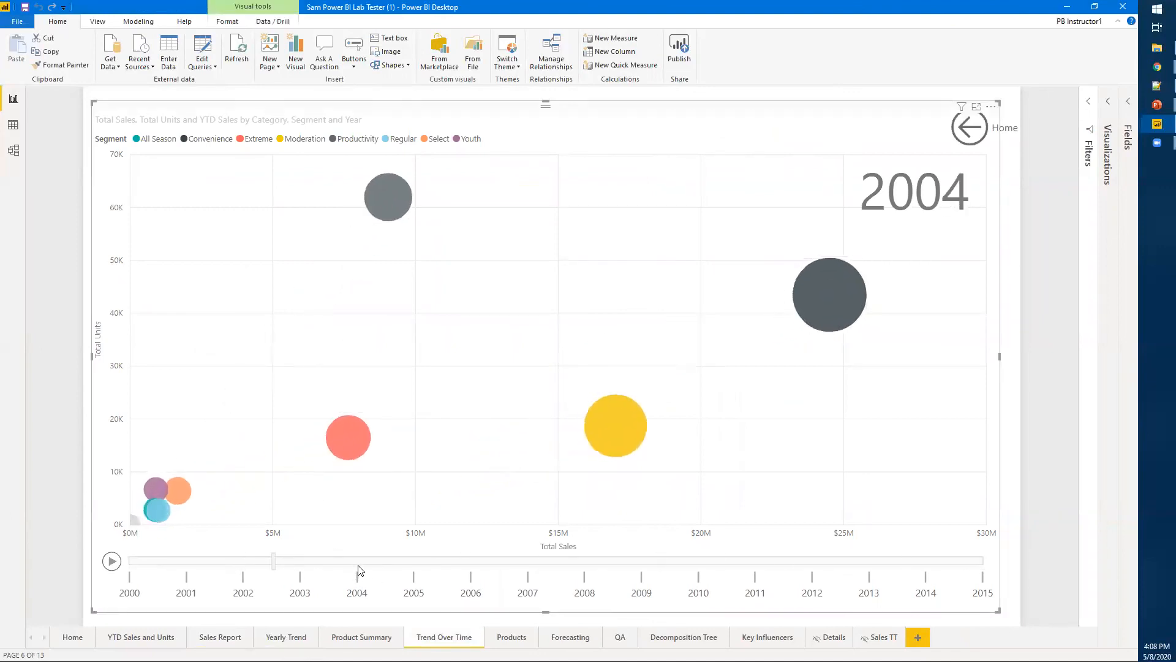
left_click(136, 567)
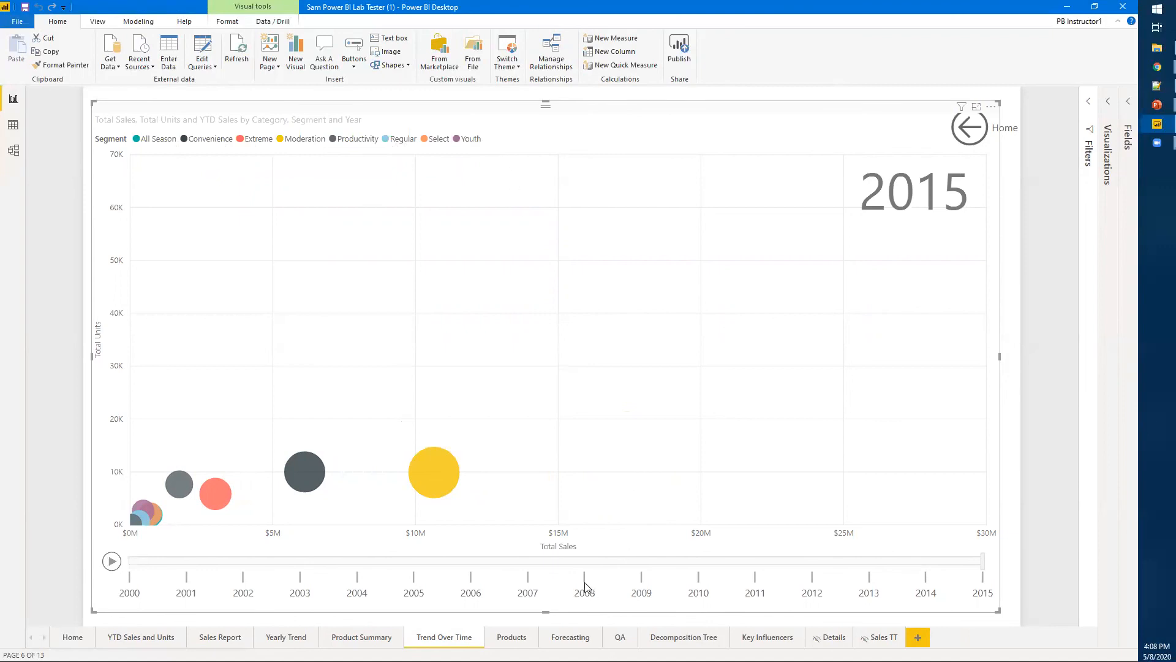
mouse_move(432, 489)
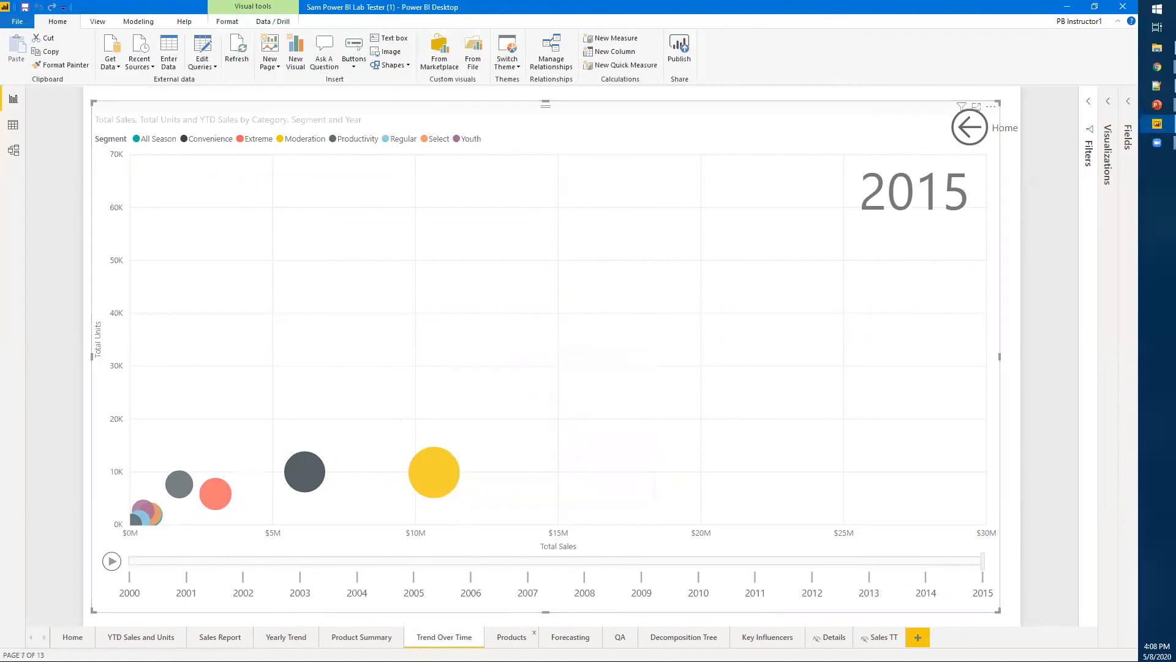
left_click(511, 637)
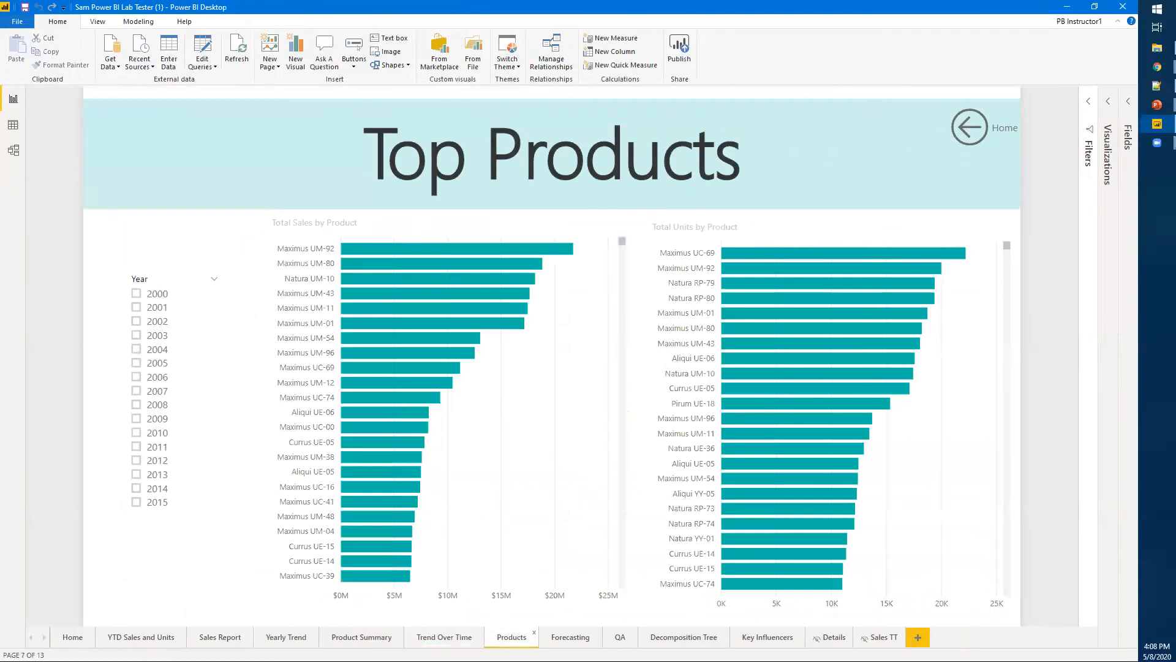